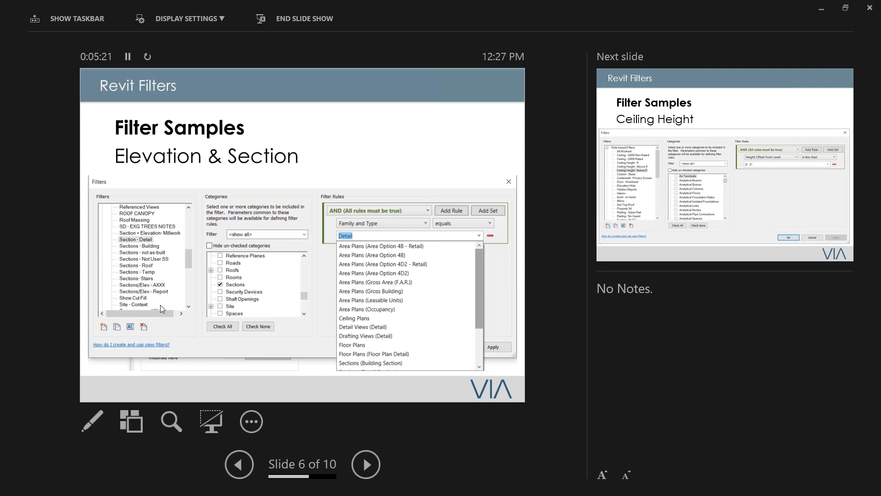
# - Advance the slide show through the Ceiling Height and Fire Rated filter samples to the Tips & Tricks Demo slide
pyautogui.press('Right')
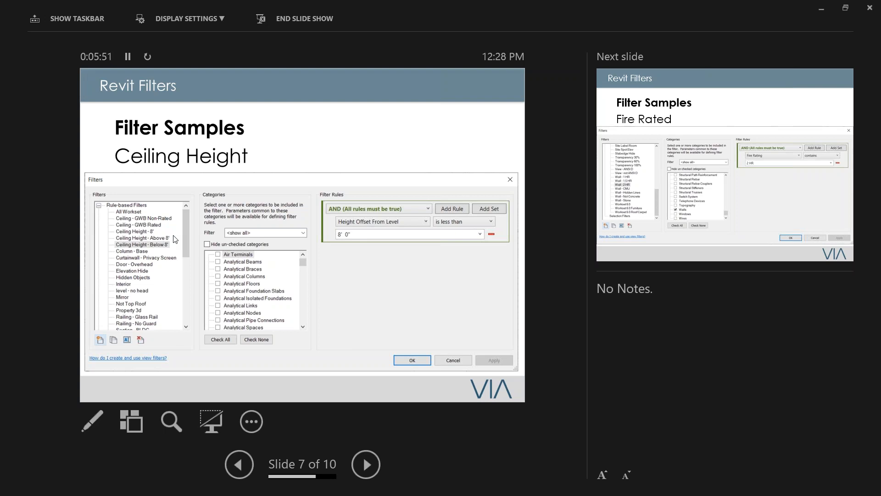
pyautogui.press('Right')
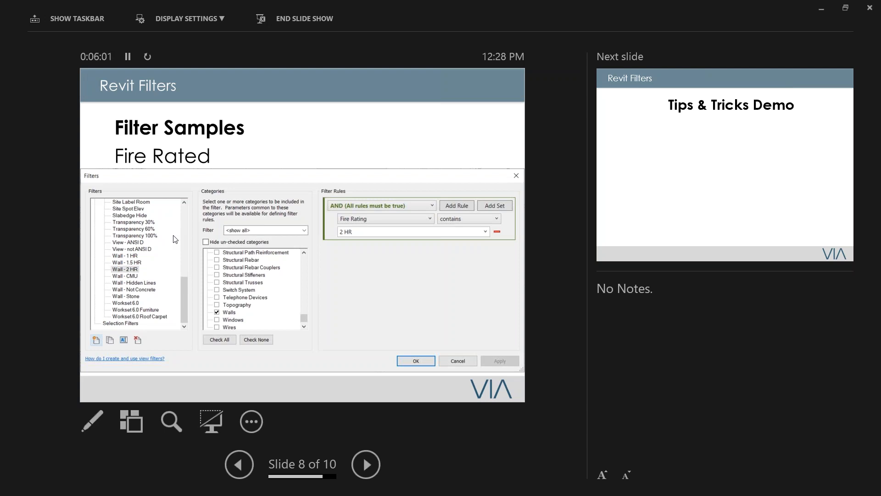
pyautogui.press('Right')
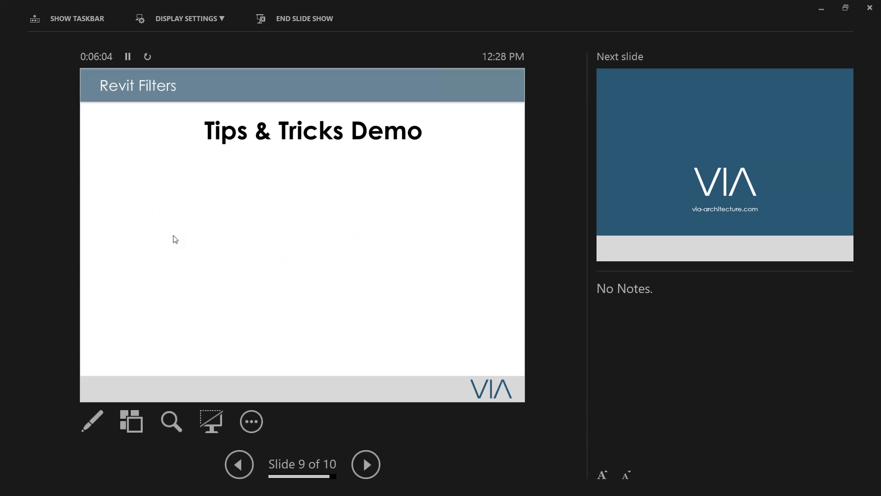
# - Leave the slide show, switch to the open Revit project, and open the Level 1 floor plan from the Reference views
pyautogui.press('Escape')
pyautogui.click(818, 5)
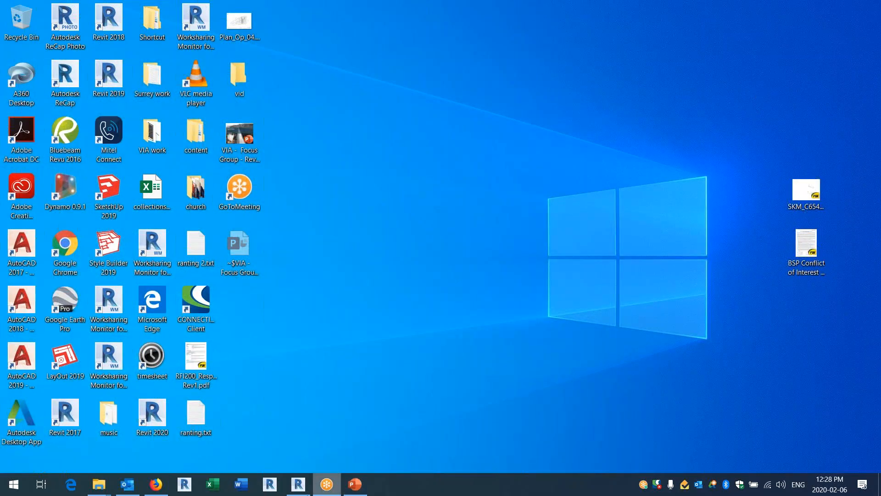
pyautogui.click(298, 484)
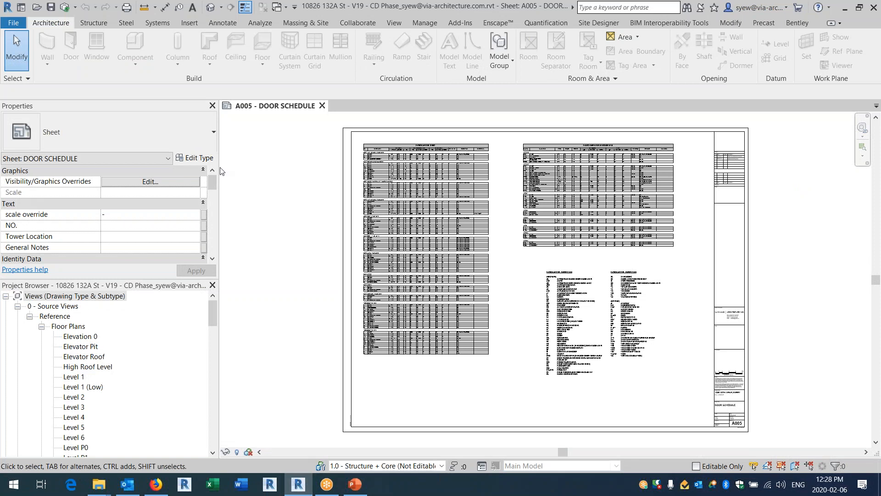
pyautogui.scroll(-10, 200, 361)
pyautogui.scroll(4, 201, 361)
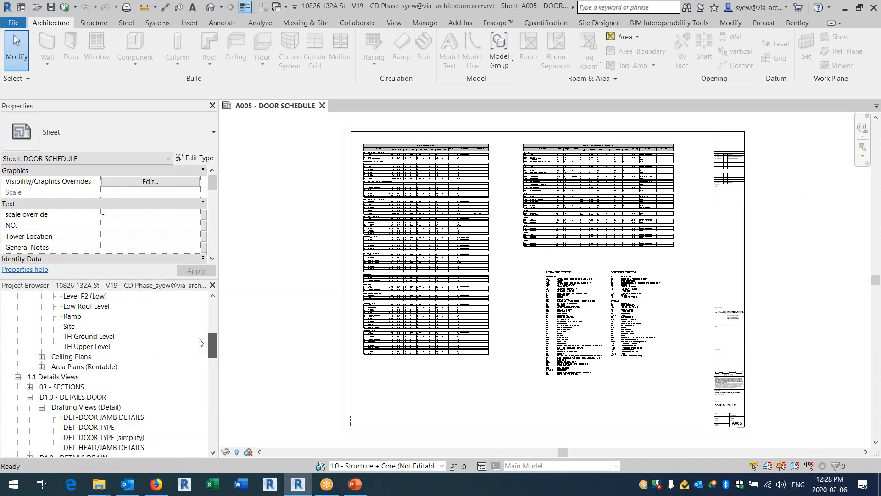
pyautogui.scroll(8, 200, 342)
pyautogui.click(129, 358)
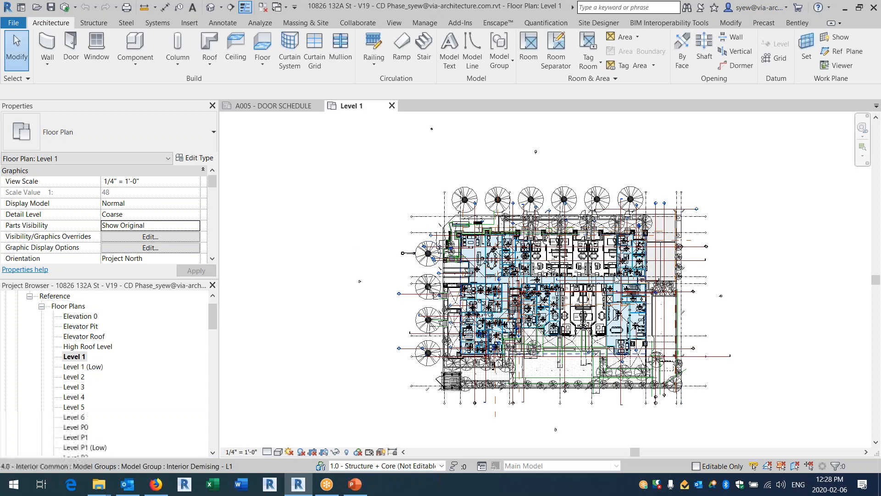
# - Temporarily isolate the Sections category in the Level 1 floor plan, using a selected section line
pyautogui.scroll(1, 615, 277)
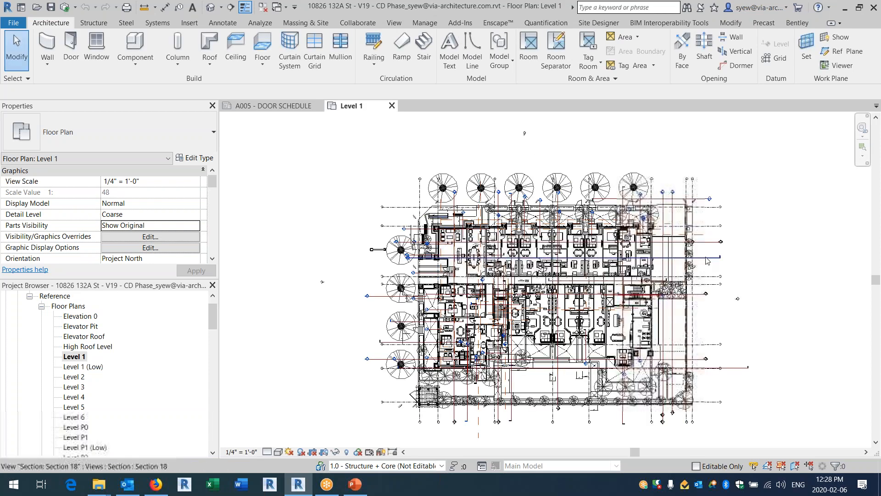
pyautogui.click(337, 453)
pyautogui.click(350, 390)
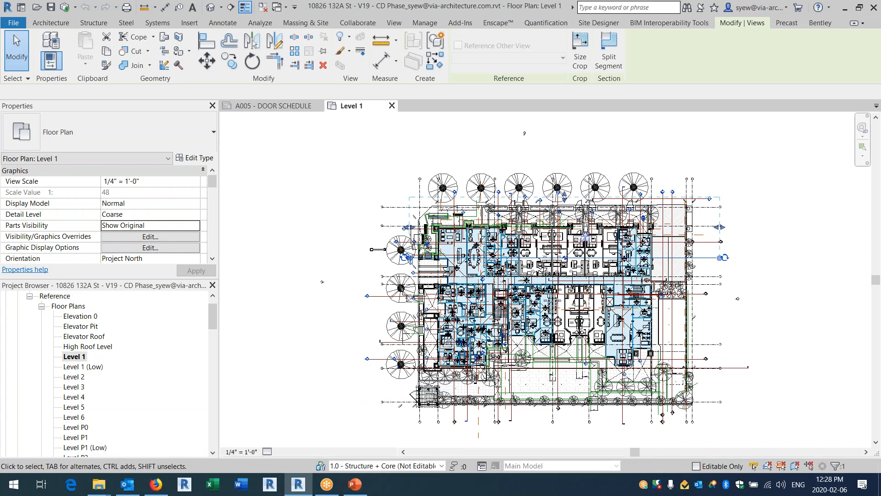
# - Select individual section lines in the isolated Level 1 plan and check which section type each one uses
pyautogui.click(580, 398)
pyautogui.scroll(2, 475, 433)
pyautogui.scroll(2, 554, 356)
pyautogui.scroll(2, 515, 381)
pyautogui.click(515, 382)
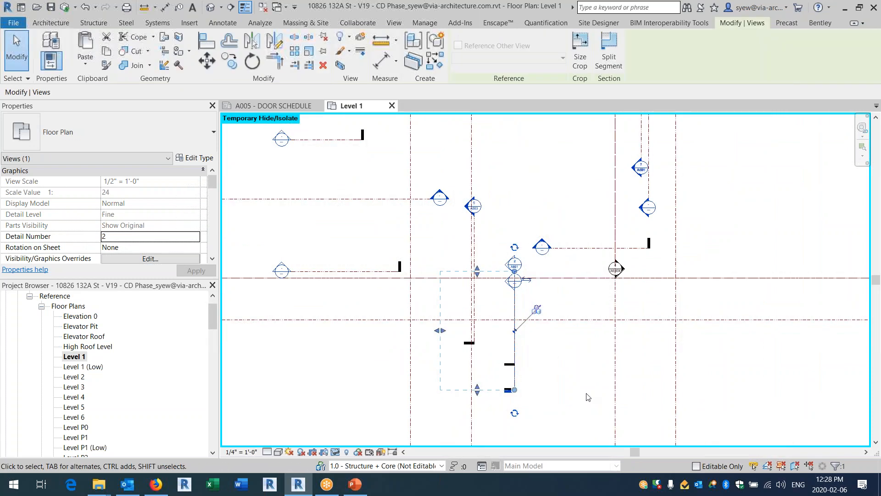
pyautogui.click(479, 227)
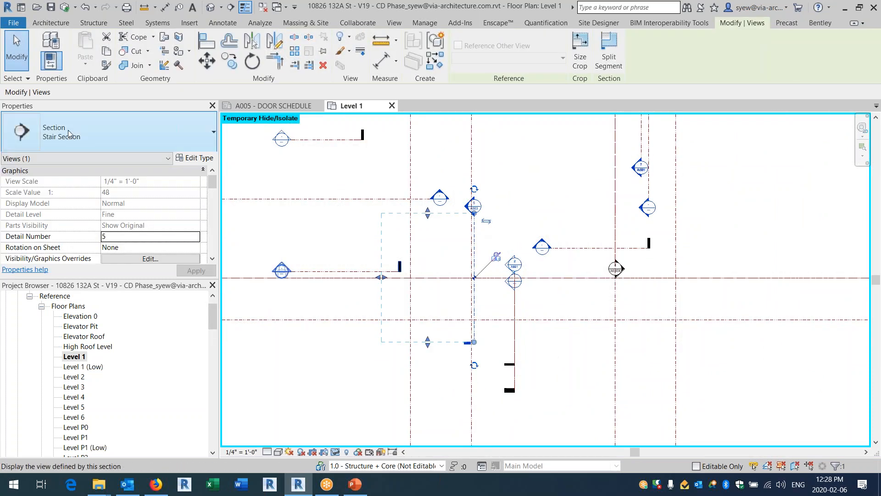
# - Examine the overlapping stair section heads that refer to sheet A-501, and look over the surrounding section lines
pyautogui.click(642, 140)
pyautogui.moveTo(684, 309); pyautogui.dragTo(662, 359, button='middle')
pyautogui.scroll(7, 627, 210)
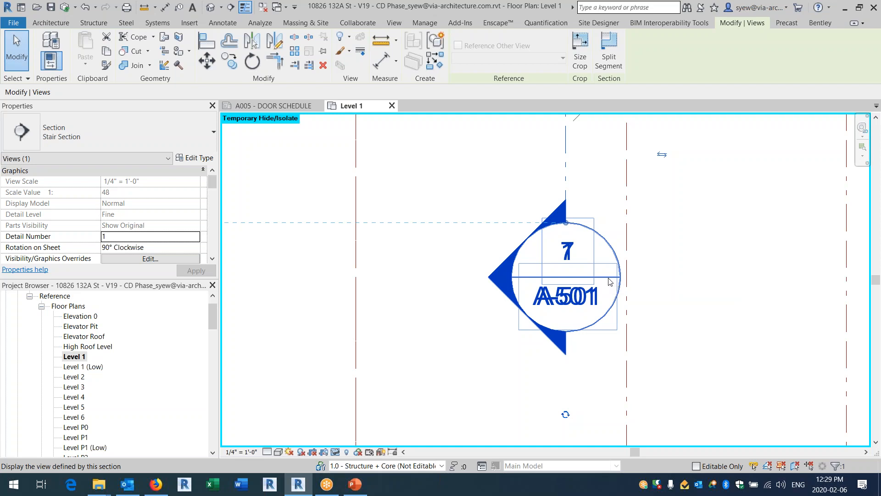
pyautogui.press('Escape')
pyautogui.scroll(-6, 484, 383)
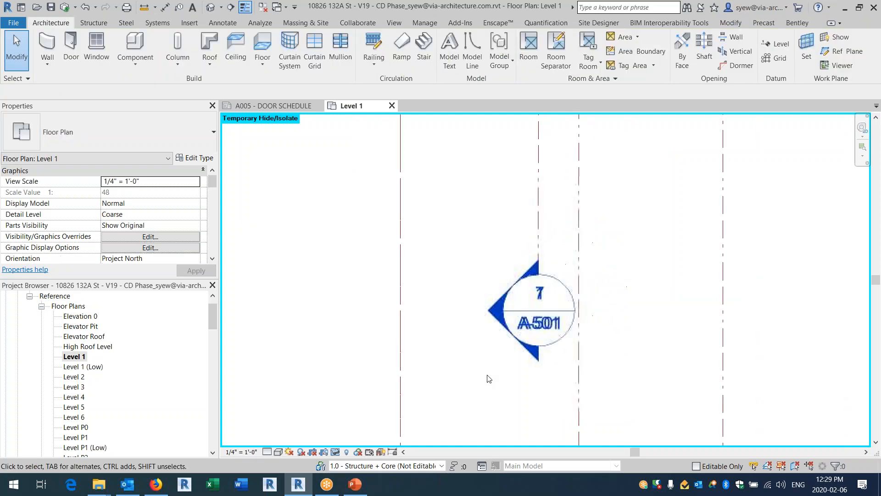
pyautogui.scroll(-1, 524, 342)
pyautogui.moveTo(604, 326); pyautogui.dragTo(594, 413, button='middle')
pyautogui.moveTo(559, 283)
pyautogui.mouseDown(button='middle')
pyautogui.moveTo(578, 324)
pyautogui.moveTo(658, 383)
pyautogui.mouseUp(button='middle')
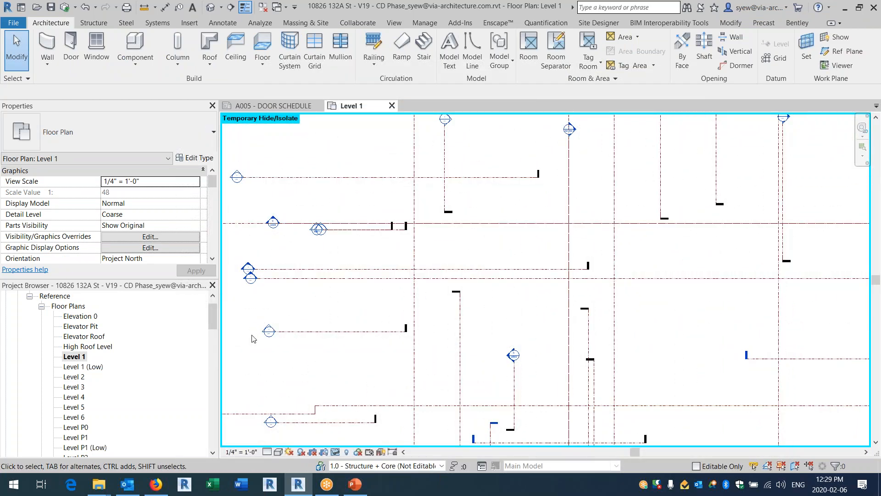
# - Create a rule-based filter named "Section - Not Building Section" from the Level 1 view's Visibility/Graphics filter overrides
pyautogui.press('v')
pyautogui.press('g')
pyautogui.click(556, 115)
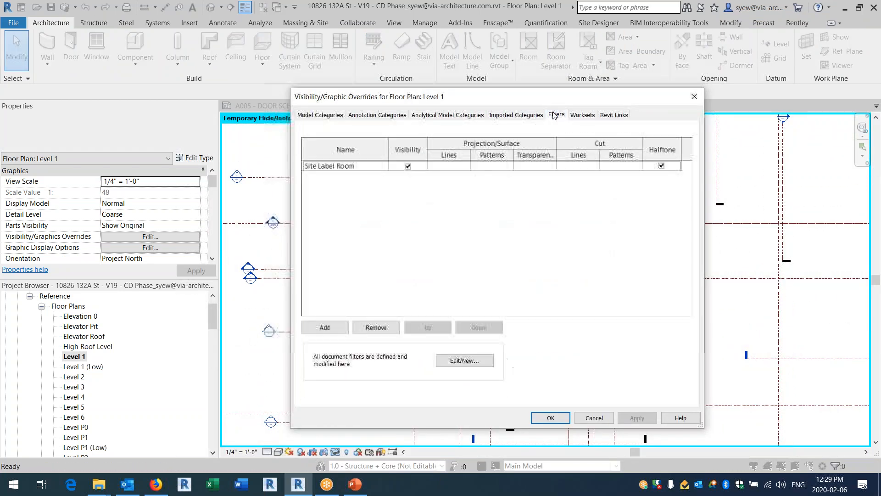
pyautogui.click(325, 326)
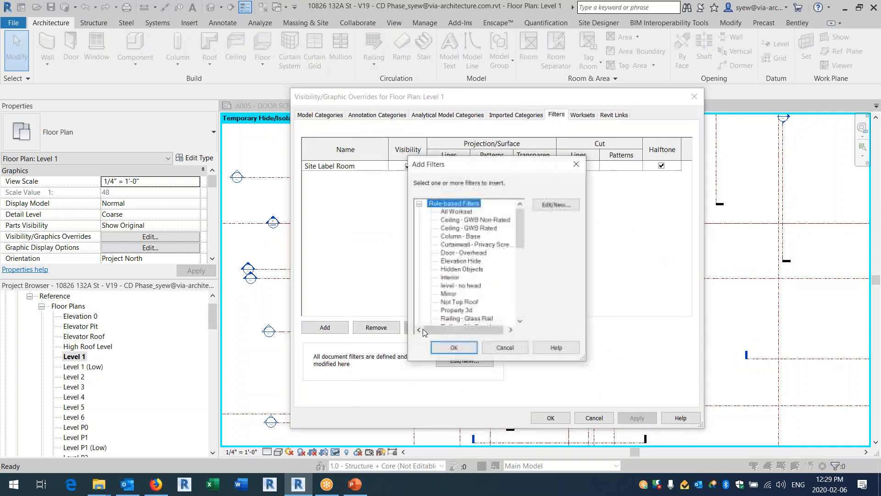
pyautogui.click(557, 204)
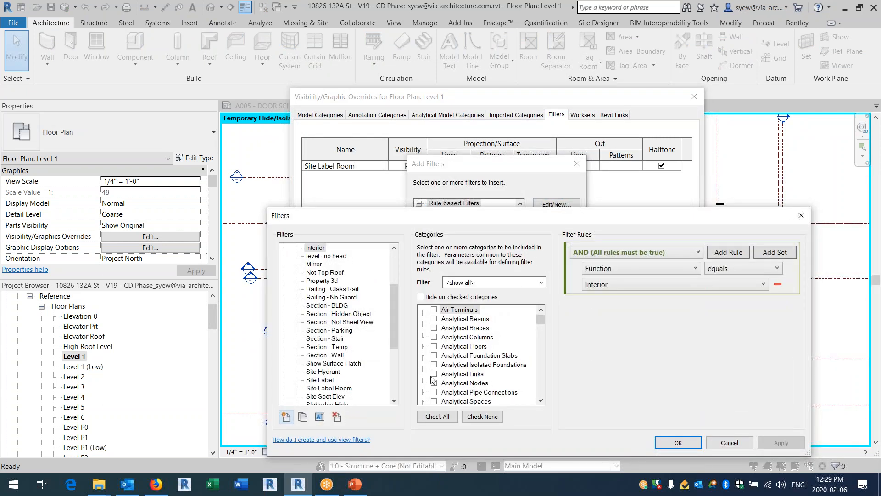
pyautogui.click(287, 417)
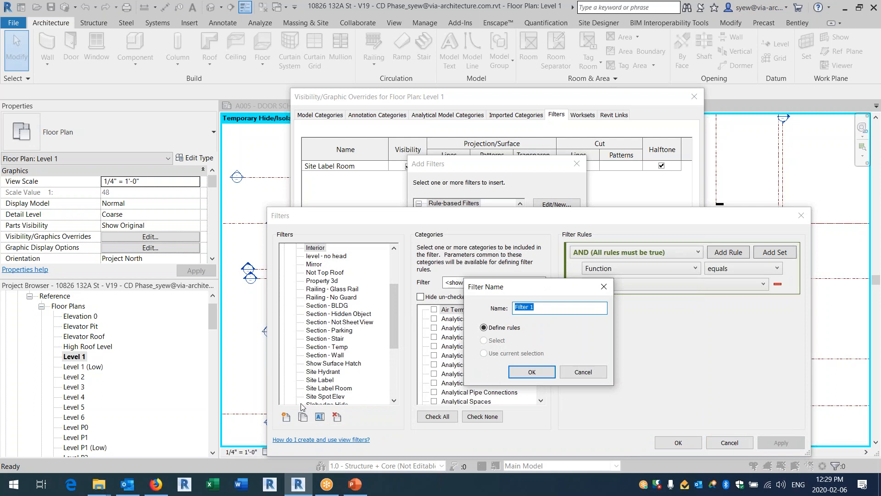
pyautogui.write('Section')
pyautogui.write('Not Building Section')
pyautogui.click(530, 371)
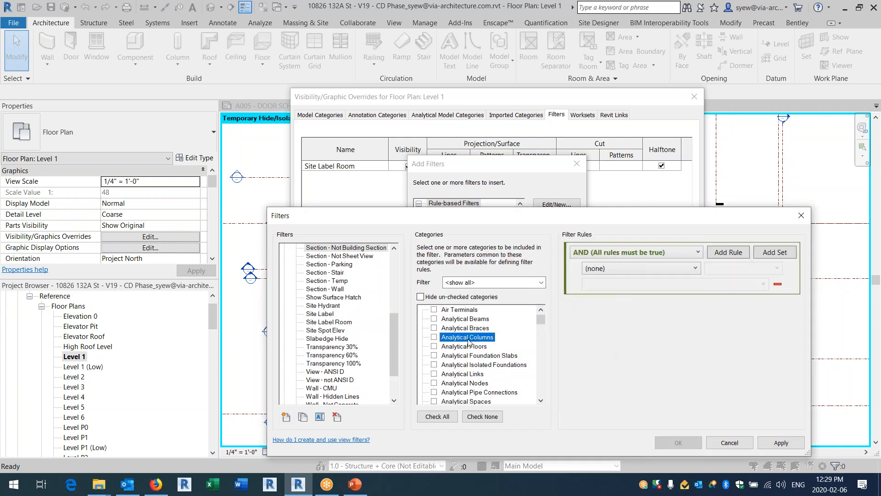
# - Assign the Sections category to the "Section - Not Building Section" filter
pyautogui.click(467, 339)
pyautogui.press('s')
pyautogui.scroll(-1, 468, 339)
pyautogui.press('space')
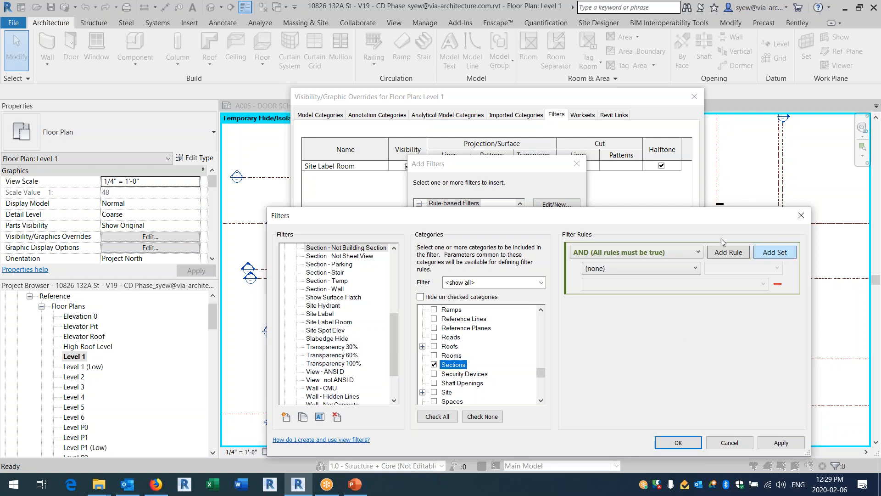
# - Define the filter rule as Family and Type does not equal Sections (Building Section), and accept the filter definition
pyautogui.click(639, 266)
pyautogui.moveTo(699, 321); pyautogui.dragTo(695, 395)
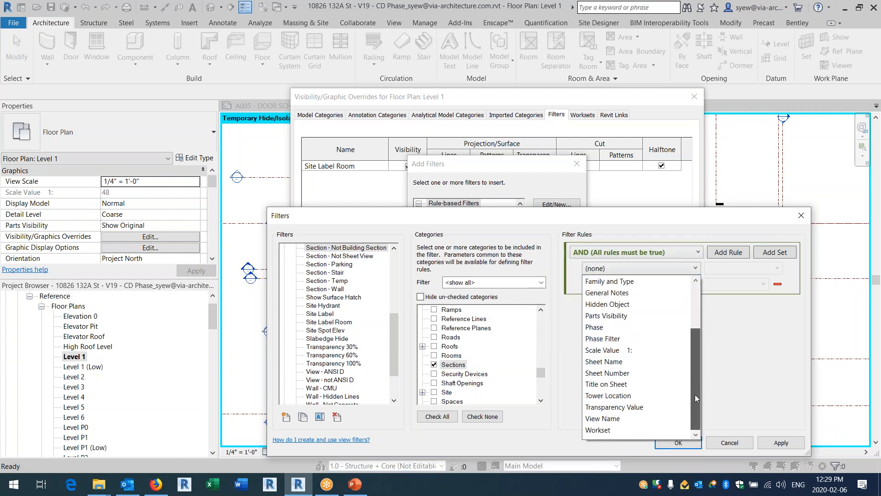
pyautogui.click(622, 281)
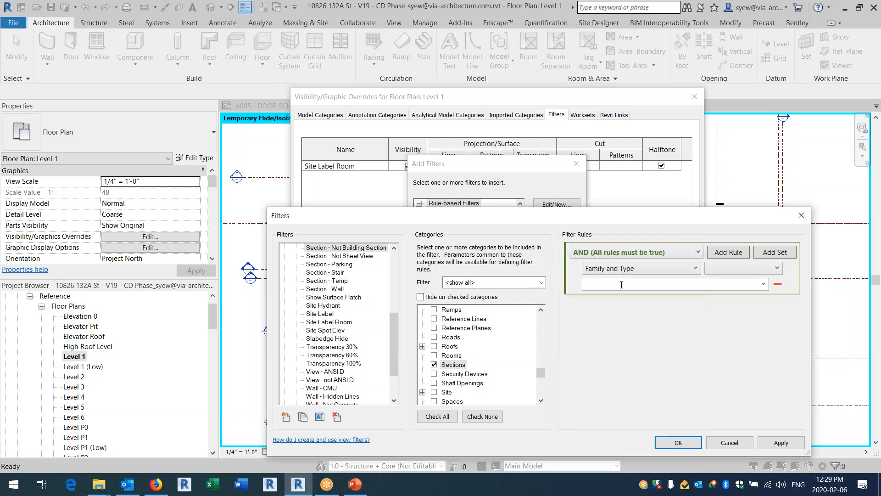
pyautogui.click(759, 268)
pyautogui.click(754, 284)
pyautogui.click(674, 284)
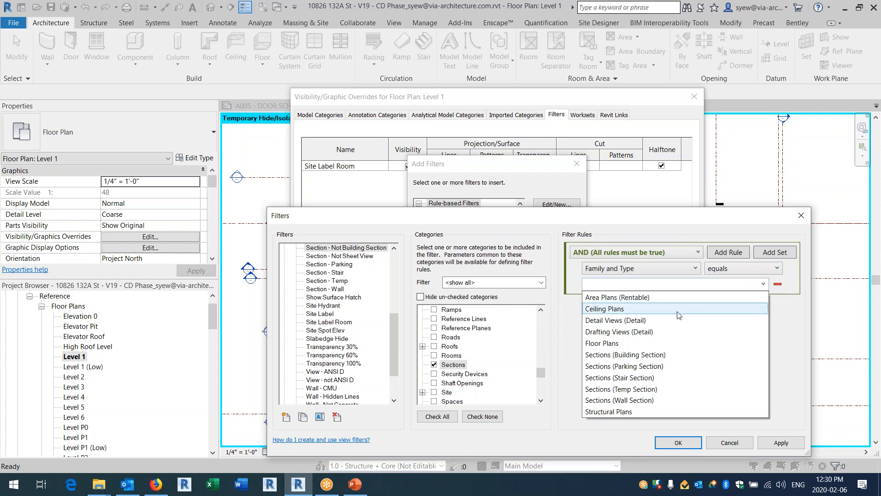
pyautogui.click(620, 355)
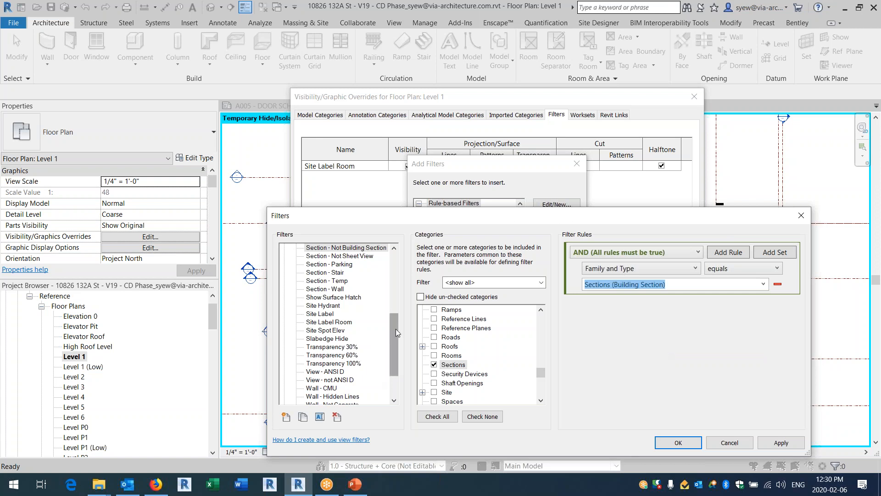
pyautogui.click(740, 271)
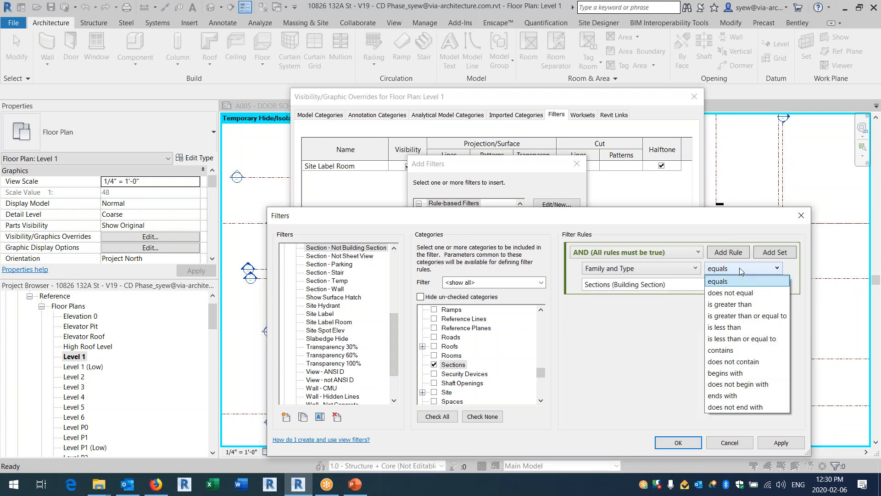
pyautogui.click(745, 292)
pyautogui.click(678, 443)
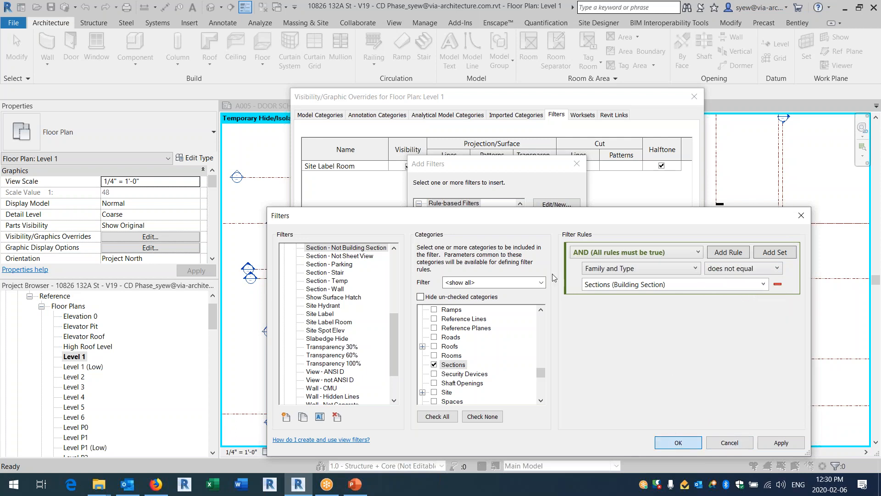
# - Add the "Section - Not Building Section" filter to the Level 1 view with its visibility turned off, and apply the overrides
pyautogui.moveTo(515, 219); pyautogui.dragTo(516, 253)
pyautogui.click(477, 236)
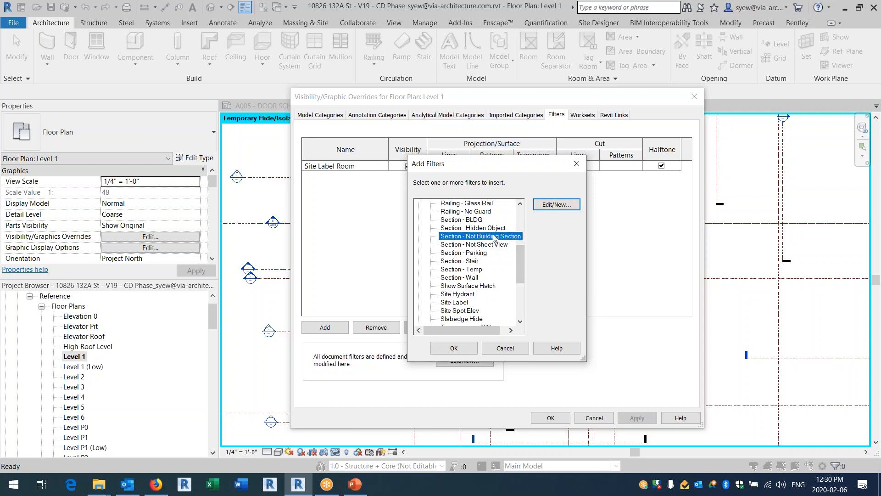
pyautogui.click(459, 347)
pyautogui.click(407, 176)
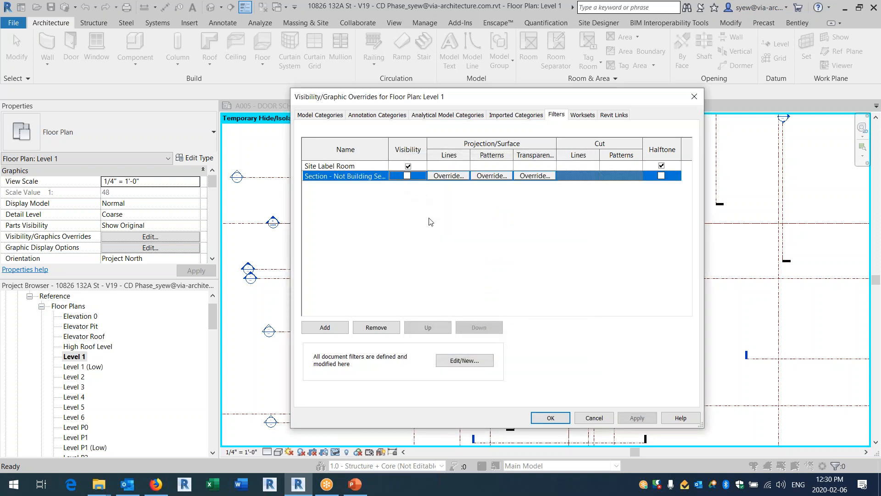
pyautogui.click(550, 417)
# - Examine the remaining section lines in Level 1, and check the type and view name of section B on sheet A-302
pyautogui.scroll(4, 403, 315)
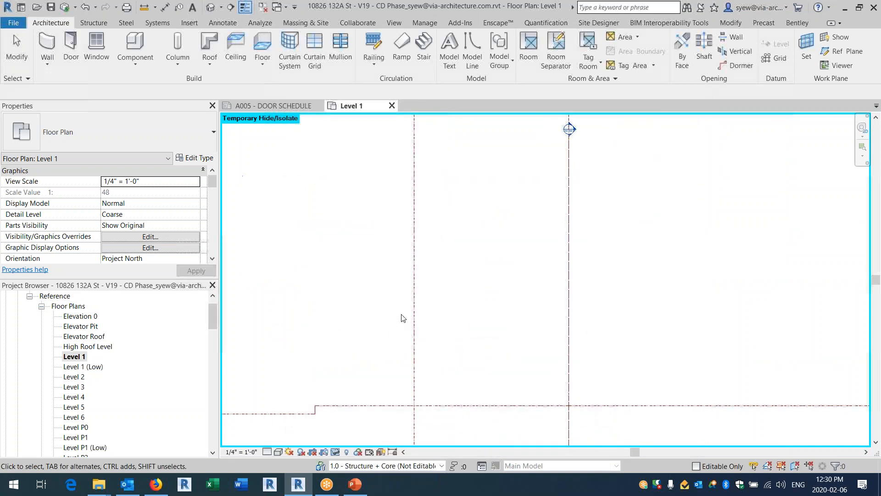
pyautogui.moveTo(660, 205); pyautogui.dragTo(612, 407, button='middle')
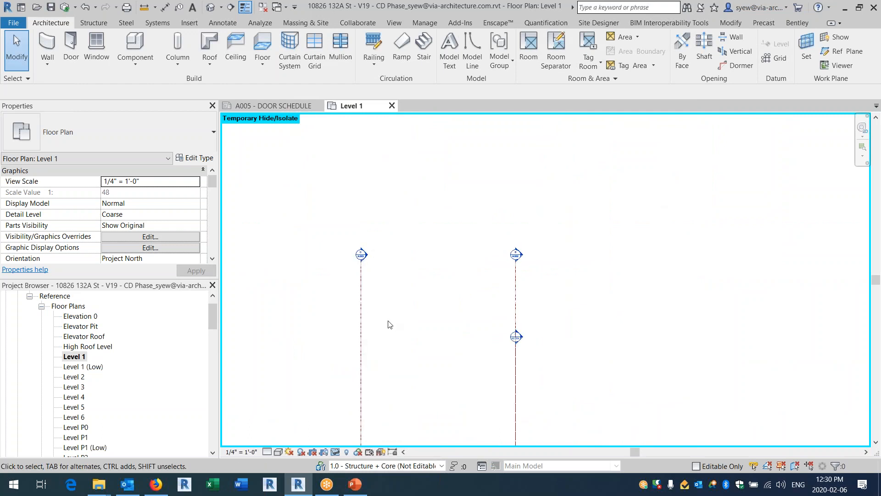
pyautogui.scroll(3, 373, 279)
pyautogui.scroll(1, 372, 277)
pyautogui.moveTo(655, 281); pyautogui.dragTo(444, 307, button='middle')
pyautogui.scroll(5, 598, 163)
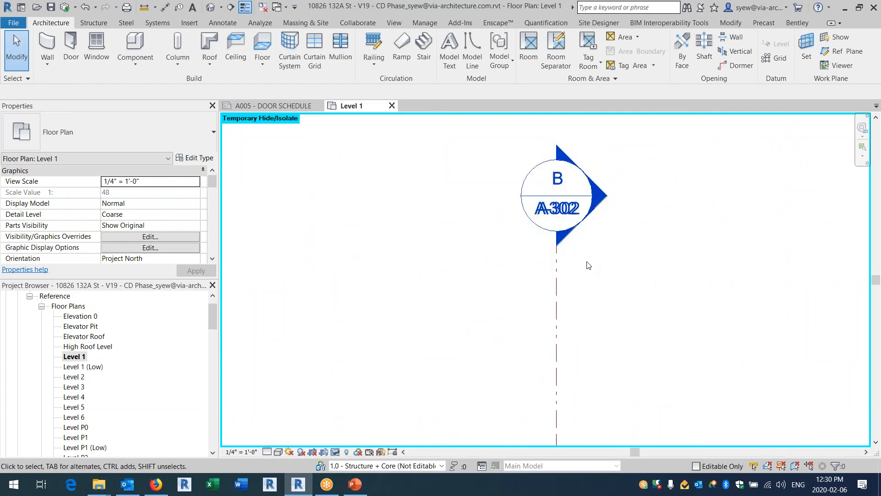
pyautogui.click(558, 277)
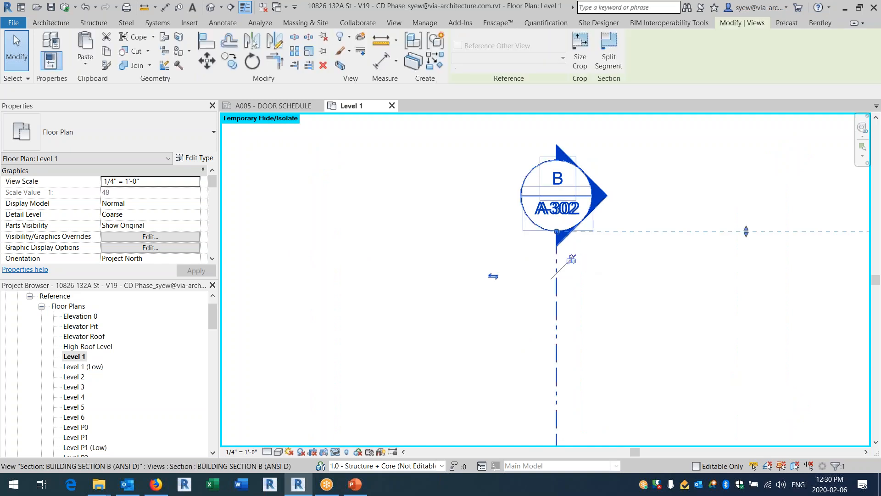
pyautogui.rightClick(558, 276)
pyautogui.press('Escape')
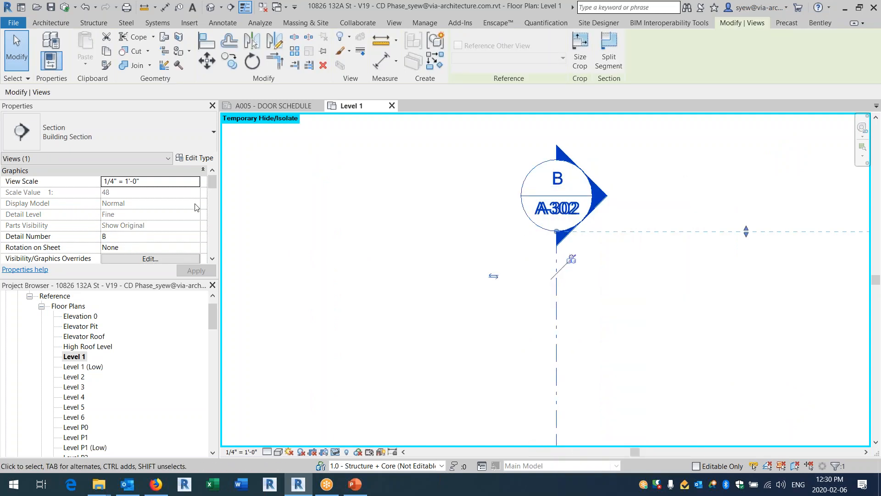
pyautogui.moveTo(211, 180); pyautogui.dragTo(208, 224)
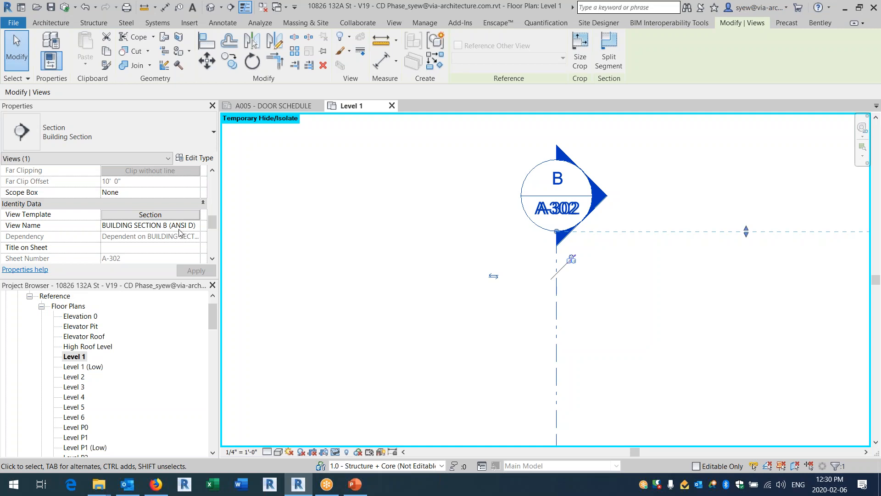
# - Temporarily hide the ANSI D section B to check the view name of the section beneath it, and reset the temporary hide
pyautogui.click(336, 452)
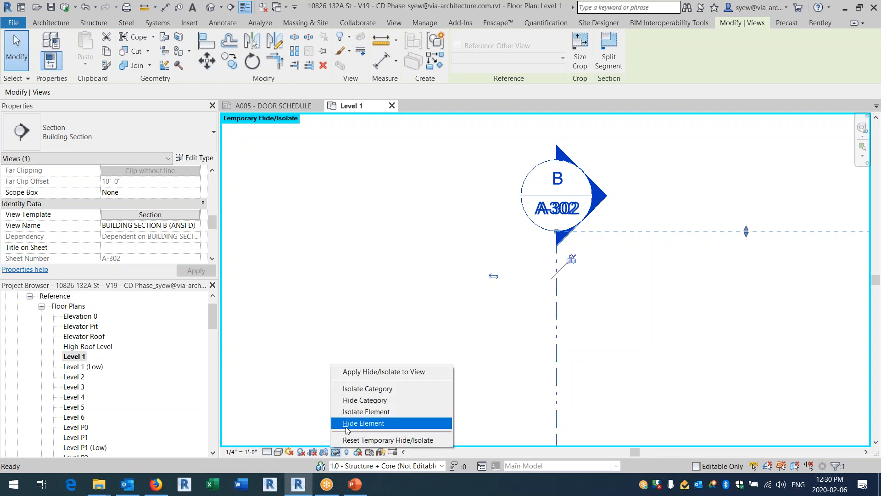
pyautogui.click(367, 423)
pyautogui.click(557, 273)
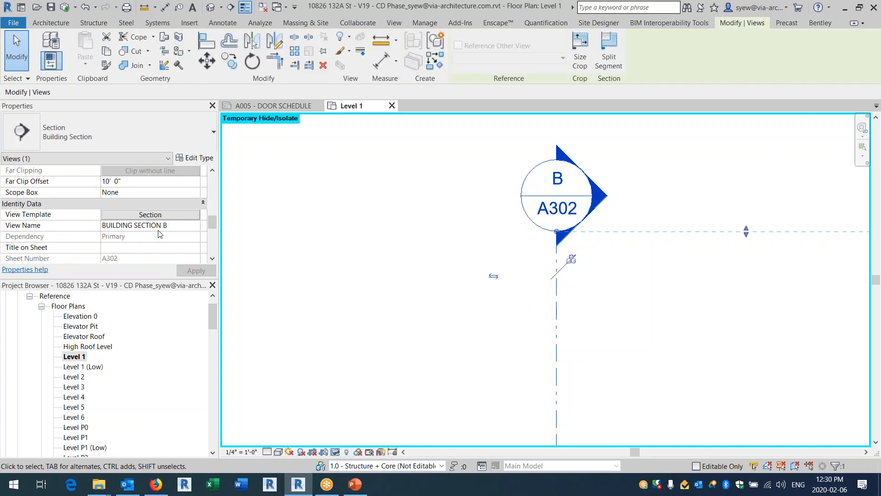
pyautogui.click(467, 338)
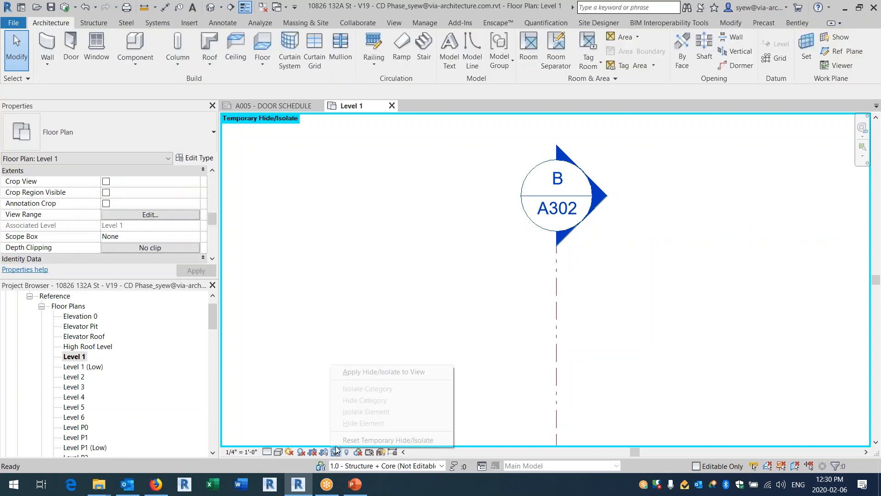
pyautogui.press('h')
pyautogui.press('r')
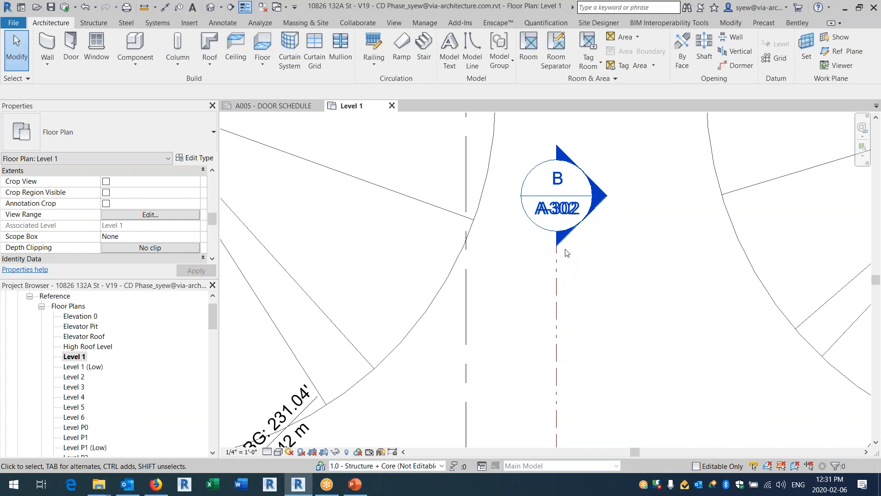
# - Create a new rule-based view filter named "SECTION - ANSI D" from the Level 1 visibility overrides
pyautogui.press('v')
pyautogui.press('g')
pyautogui.click(556, 115)
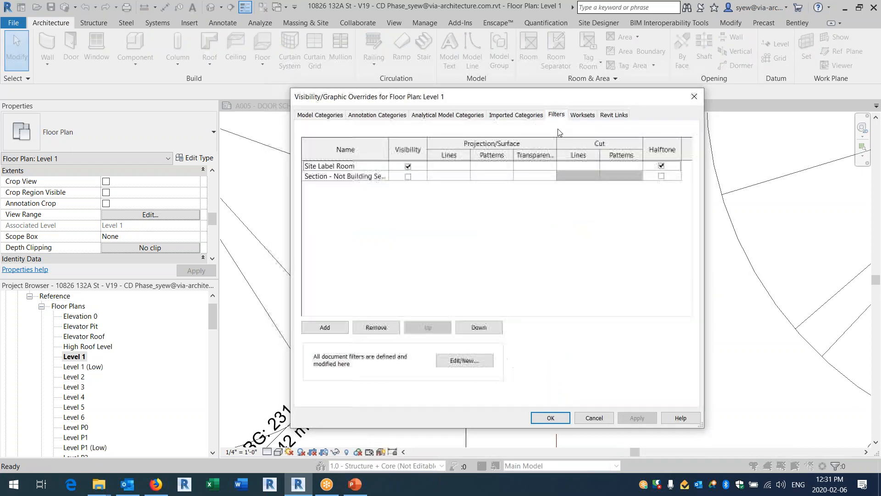
pyautogui.click(325, 327)
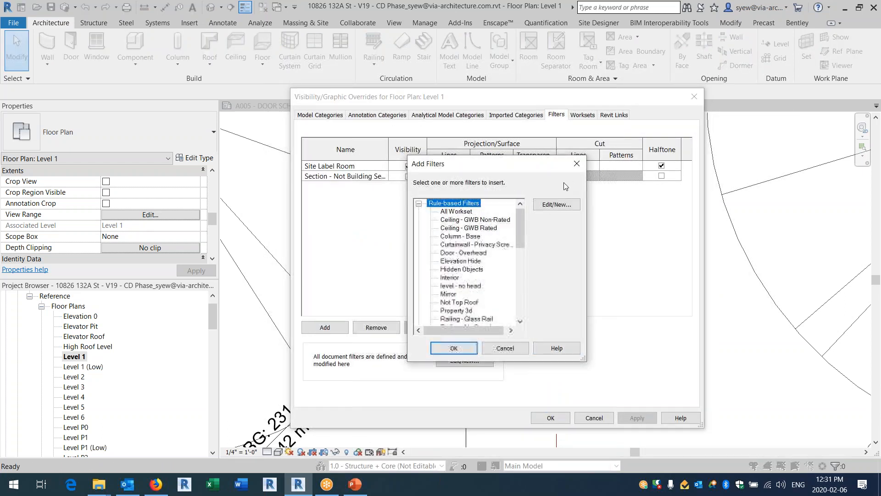
pyautogui.click(556, 204)
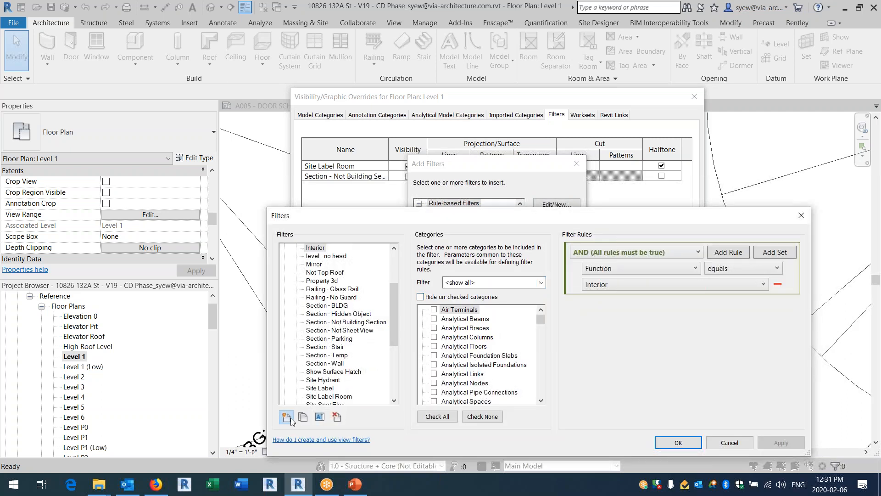
pyautogui.click(286, 417)
pyautogui.write('SECT')
pyautogui.write('IOn')
pyautogui.write('N')
pyautogui.write(' - Interior')
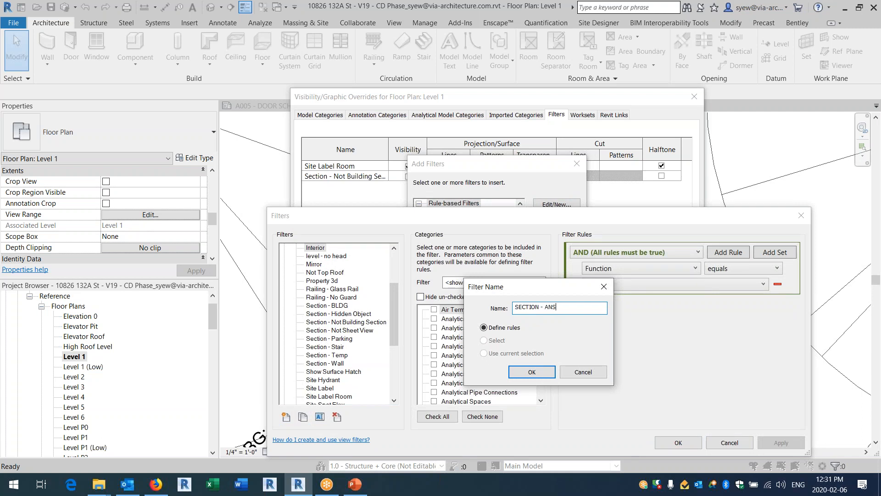
pyautogui.press('Return')
# - Assign the Sections category to the "SECTION - ANSI D" filter
pyautogui.click(486, 340)
pyautogui.press('s')
pyautogui.click(433, 373)
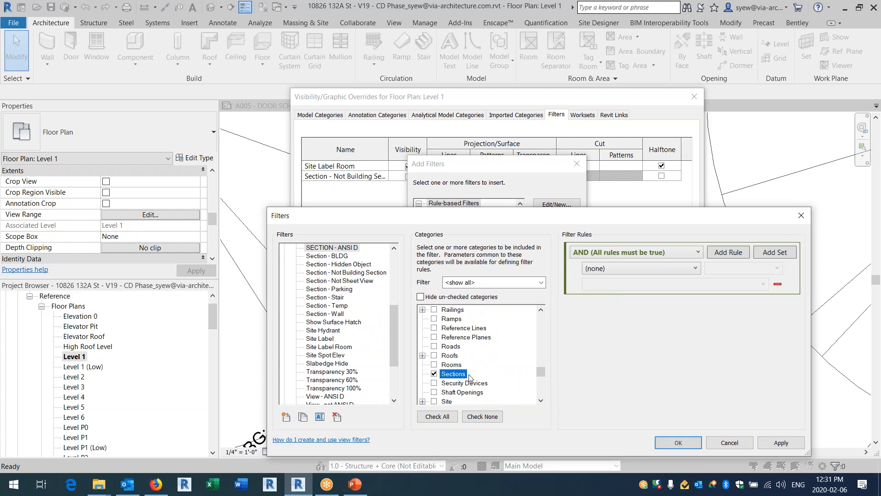
# - Define the filter rule as View Name contains "ANSI D", and accept the filter definition
pyautogui.click(610, 271)
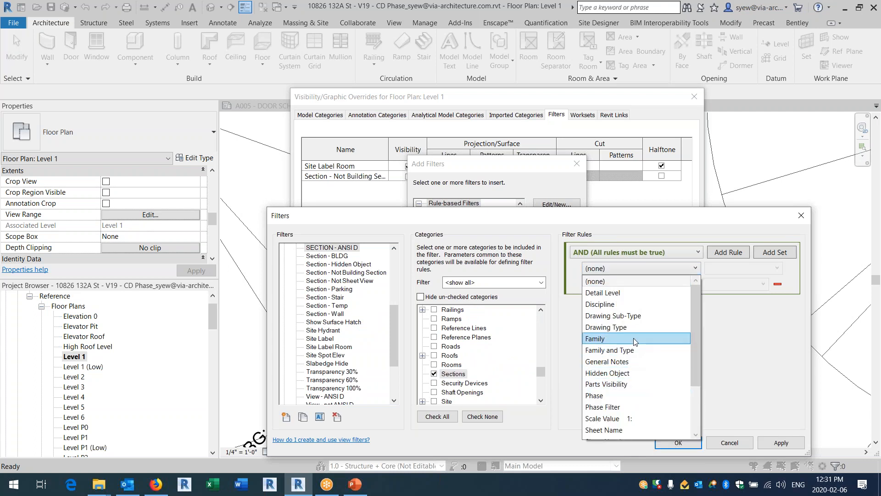
pyautogui.scroll(-2, 633, 342)
pyautogui.click(624, 417)
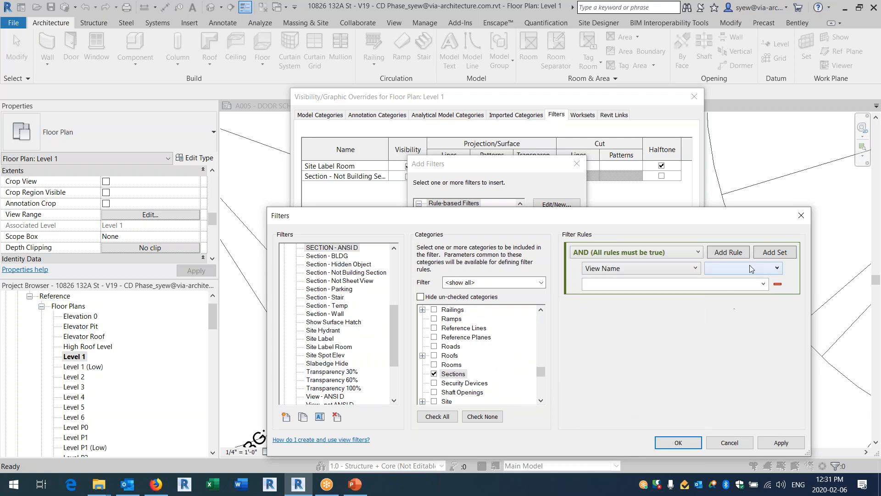
pyautogui.click(739, 268)
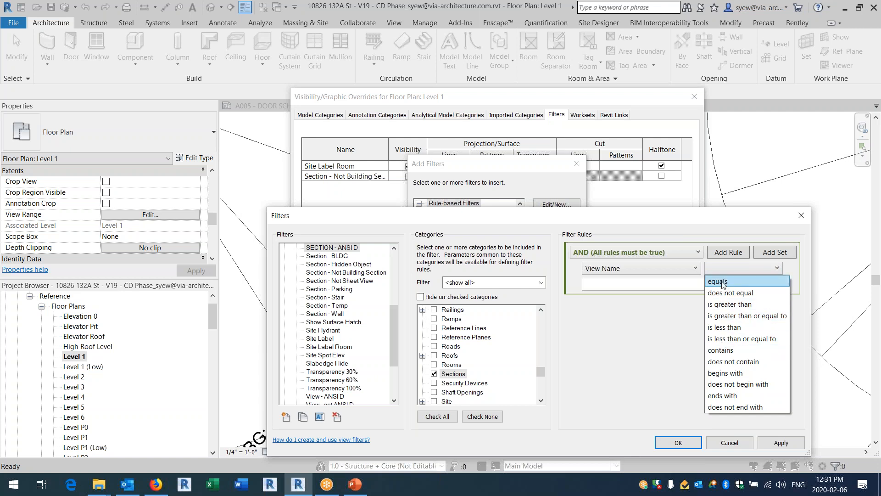
pyautogui.click(731, 349)
pyautogui.write('ansi')
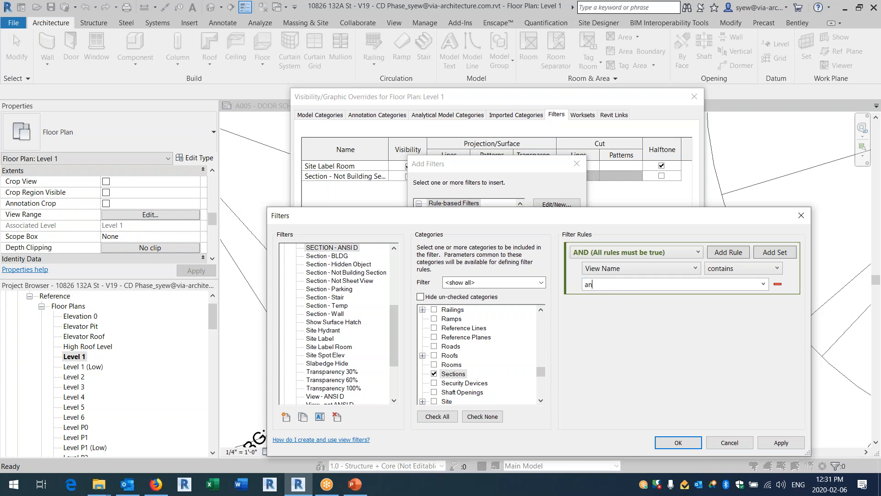
pyautogui.press('BackSpace')
pyautogui.press('BackSpace')
pyautogui.press('BackSpace')
pyautogui.press('BackSpace')
pyautogui.write('ANSI D')
pyautogui.click(678, 442)
# - Add the "SECTION - ANSI D" filter to the Level 1 view with its visibility turned off, and apply the overrides
pyautogui.moveTo(521, 222); pyautogui.dragTo(514, 299)
pyautogui.click(471, 244)
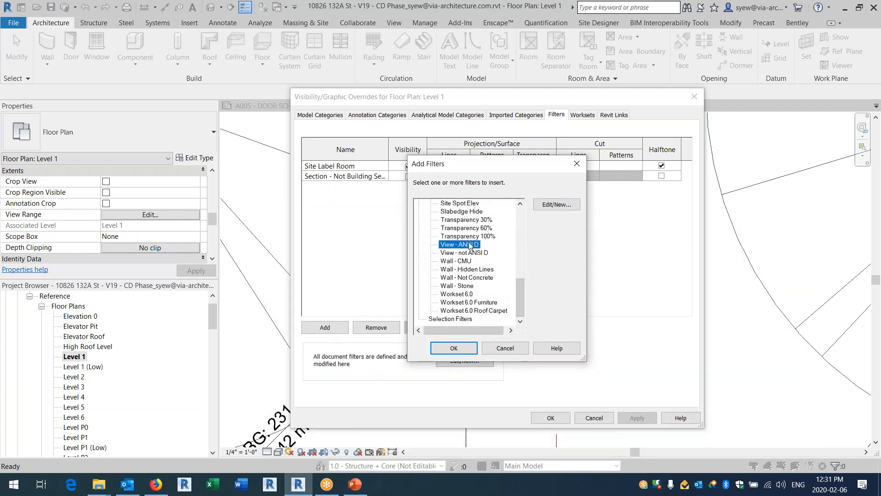
pyautogui.moveTo(521, 302); pyautogui.dragTo(518, 265)
pyautogui.click(466, 220)
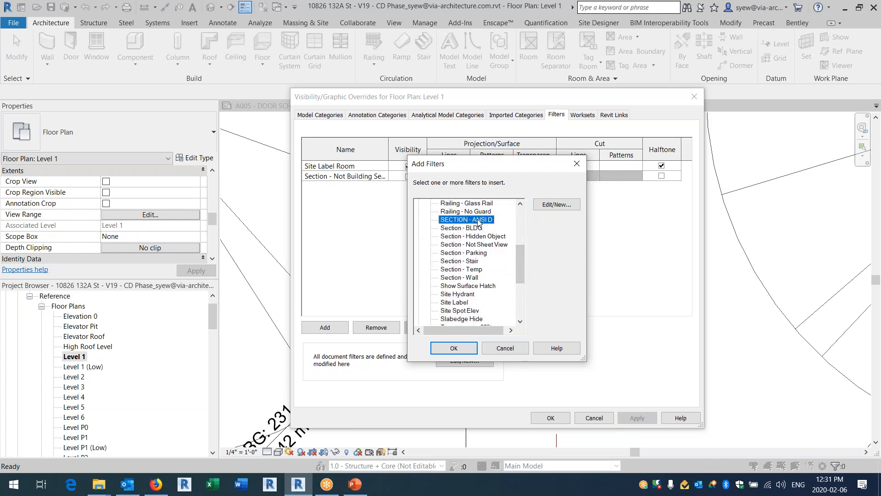
pyautogui.click(454, 347)
pyautogui.click(408, 176)
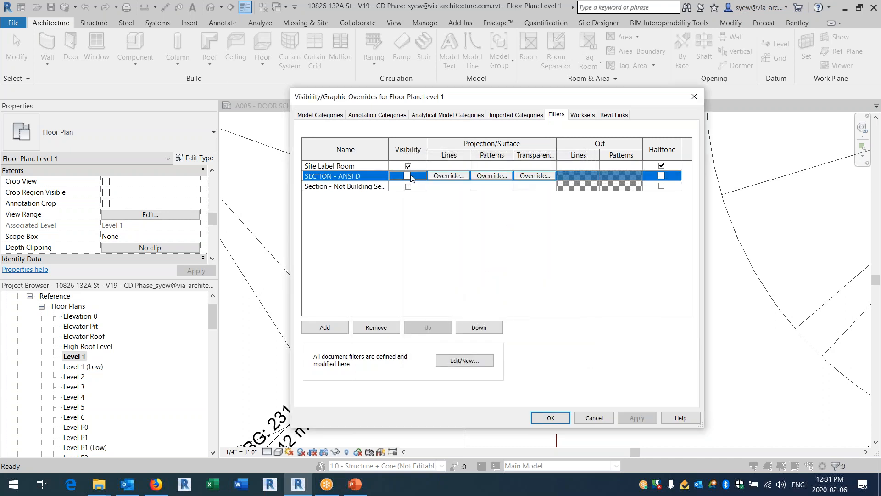
pyautogui.press('Return')
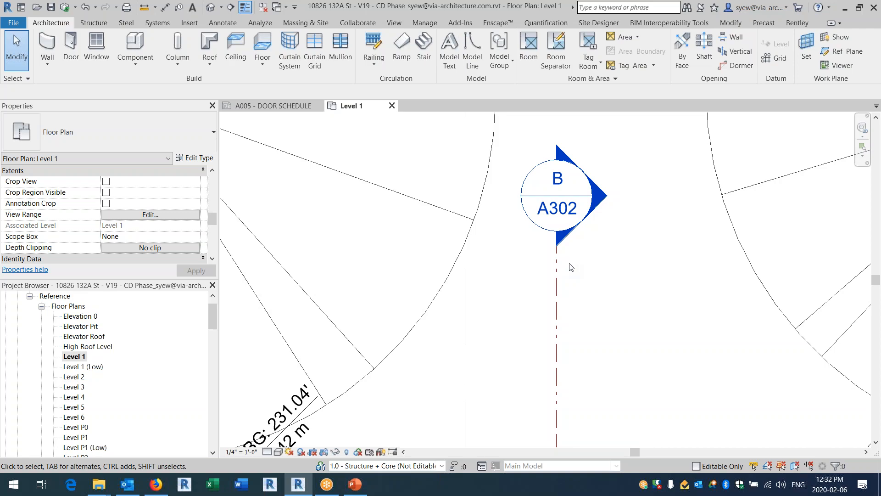
# - Set the Hide at scales coarser than property of section C to 1/2" = 1'-0" and deselect the section
pyautogui.scroll(-9, 582, 253)
pyautogui.moveTo(634, 367); pyautogui.dragTo(711, 236, button='middle')
pyautogui.moveTo(559, 233); pyautogui.dragTo(573, 309, button='middle')
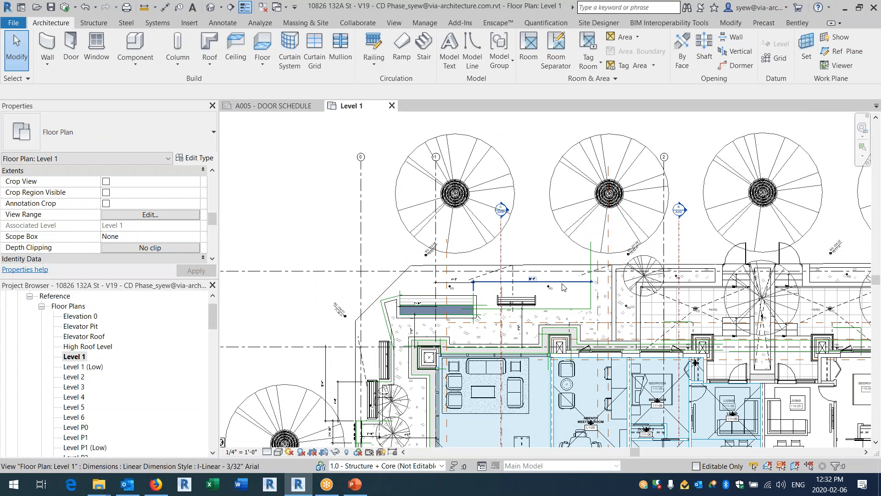
pyautogui.scroll(3, 511, 254)
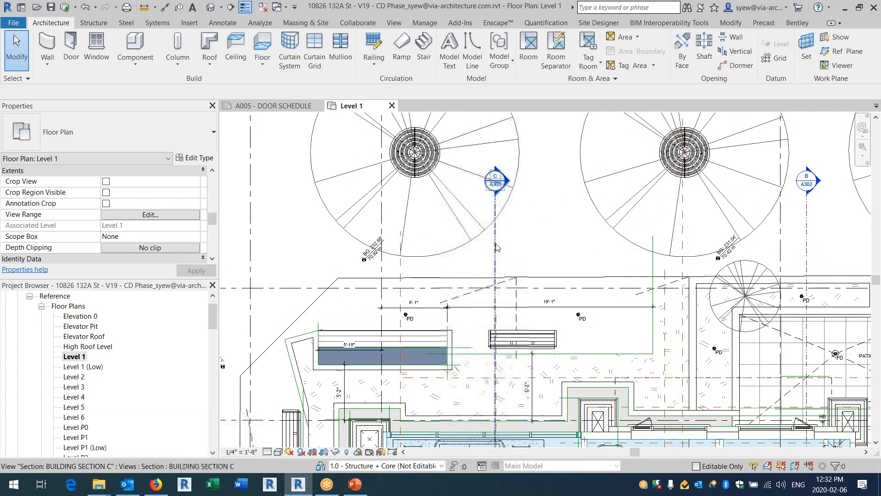
pyautogui.click(495, 180)
pyautogui.moveTo(213, 223); pyautogui.dragTo(209, 192)
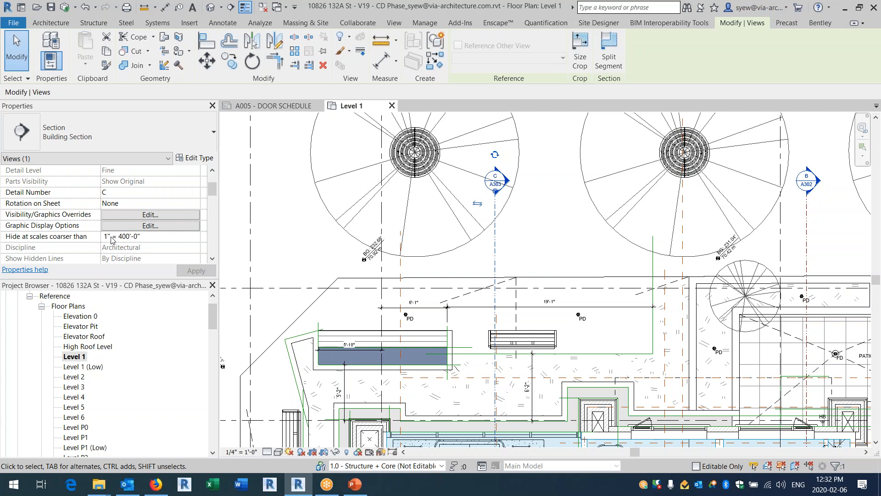
pyautogui.click(194, 237)
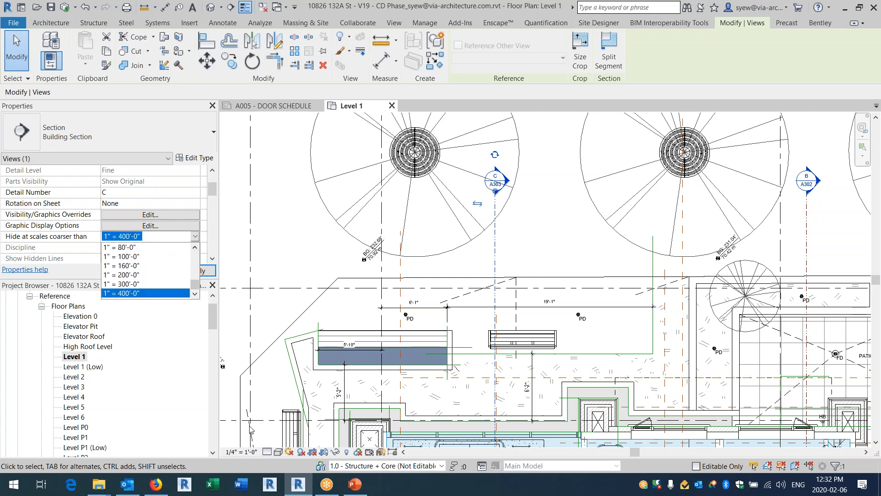
pyautogui.moveTo(195, 284); pyautogui.dragTo(199, 253)
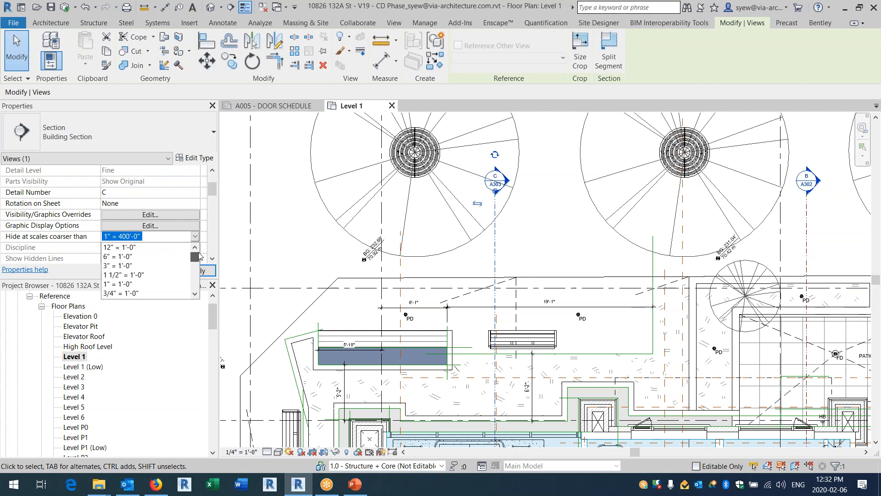
pyautogui.scroll(-1, 132, 271)
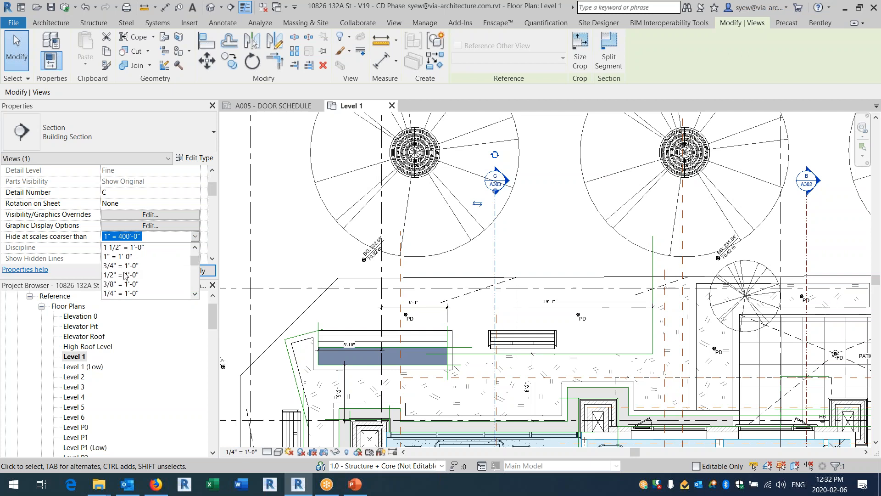
pyautogui.click(126, 276)
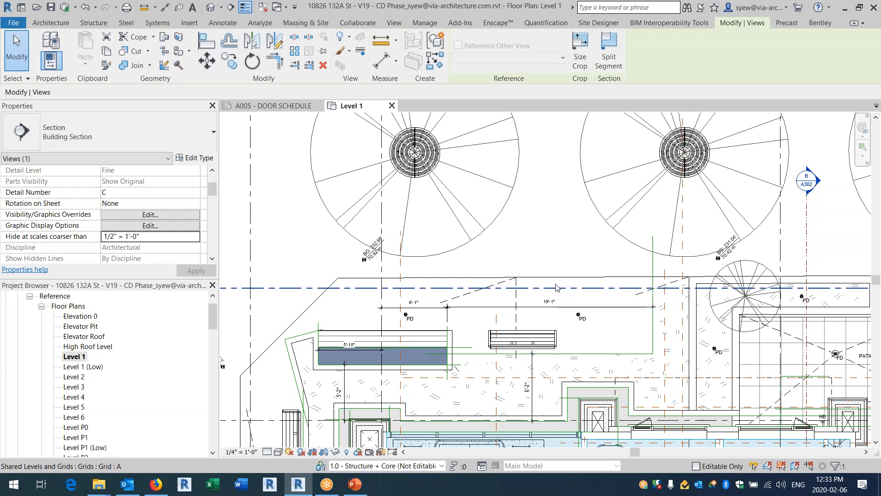
pyautogui.click(561, 234)
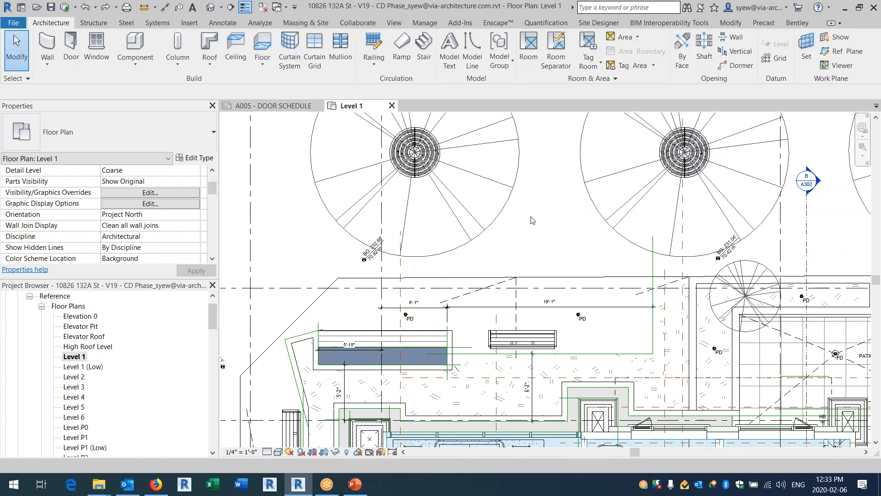
# - Find the Filters item among the settings available in Transfer Project Standards, and cancel without copying anything
pyautogui.click(498, 239)
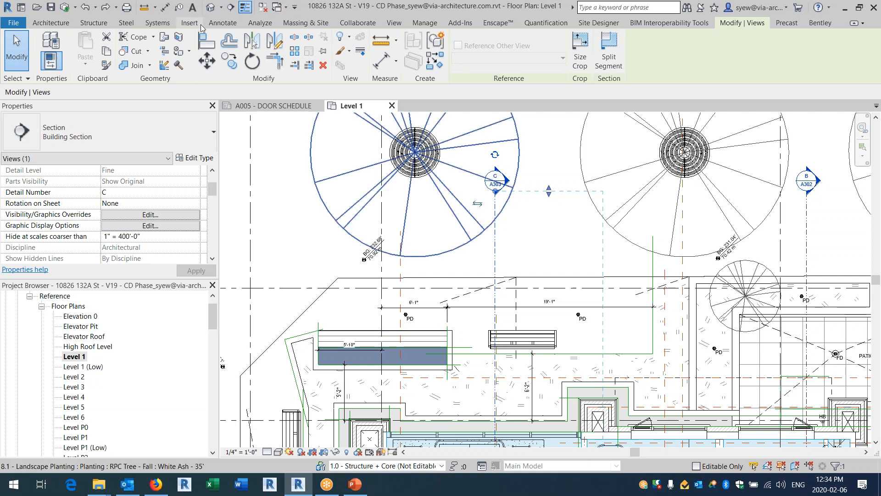
pyautogui.click(219, 23)
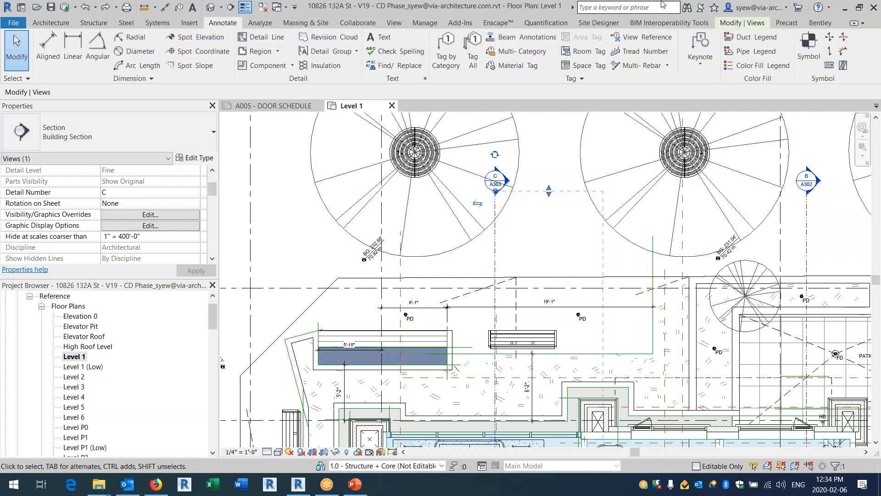
pyautogui.click(415, 23)
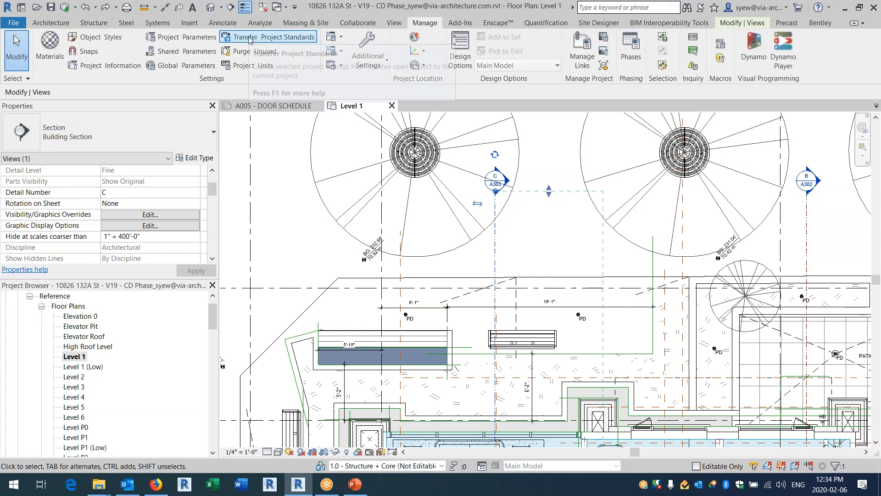
pyautogui.click(268, 37)
pyautogui.click(525, 196)
pyautogui.click(375, 260)
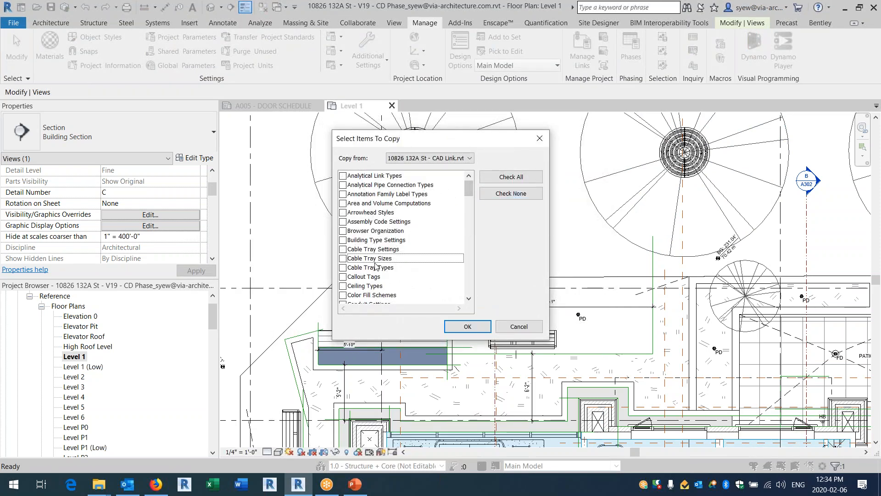
pyautogui.scroll(-10, 375, 265)
pyautogui.click(351, 269)
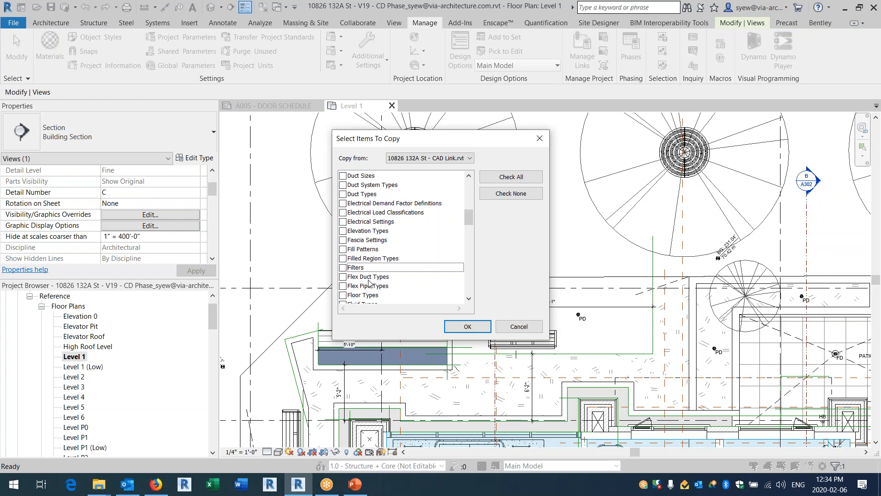
pyautogui.click(516, 327)
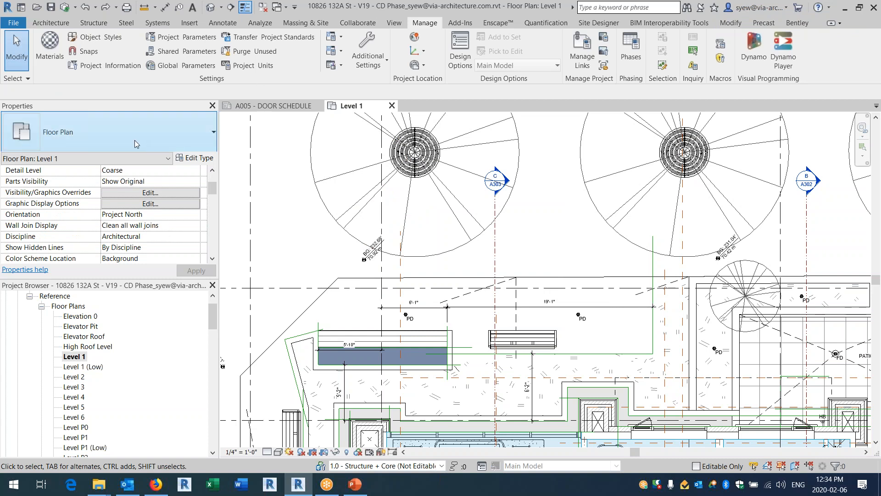
pyautogui.moveTo(503, 198); pyautogui.dragTo(451, 147, button='middle')
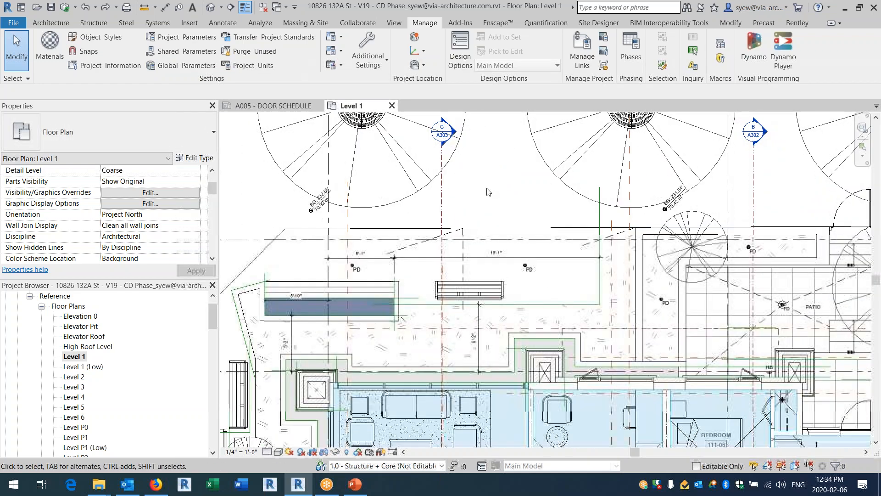
pyautogui.scroll(-3, 486, 189)
pyautogui.moveTo(610, 338); pyautogui.dragTo(487, 225, button='middle')
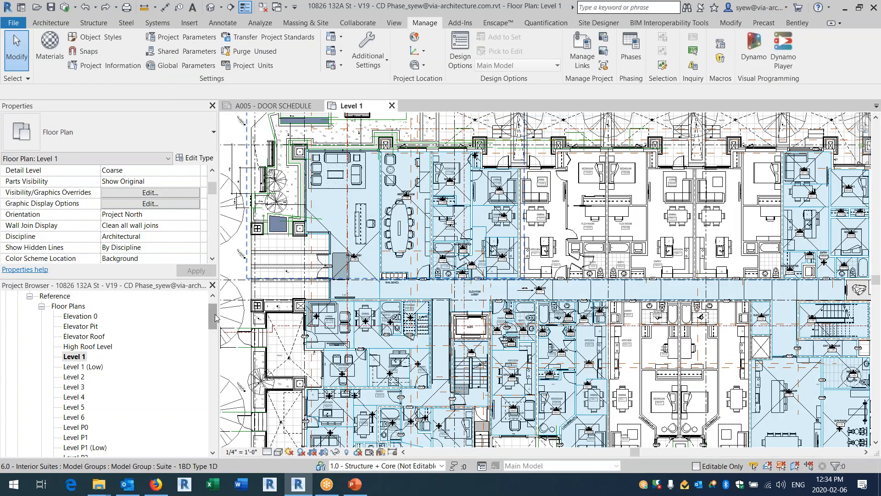
pyautogui.moveTo(214, 318); pyautogui.dragTo(208, 345)
pyautogui.click(41, 367)
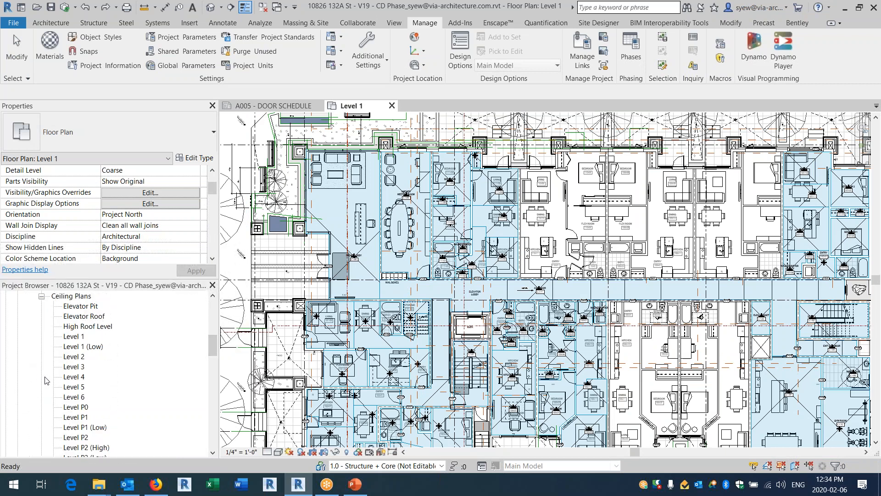
pyautogui.rightClick(74, 338)
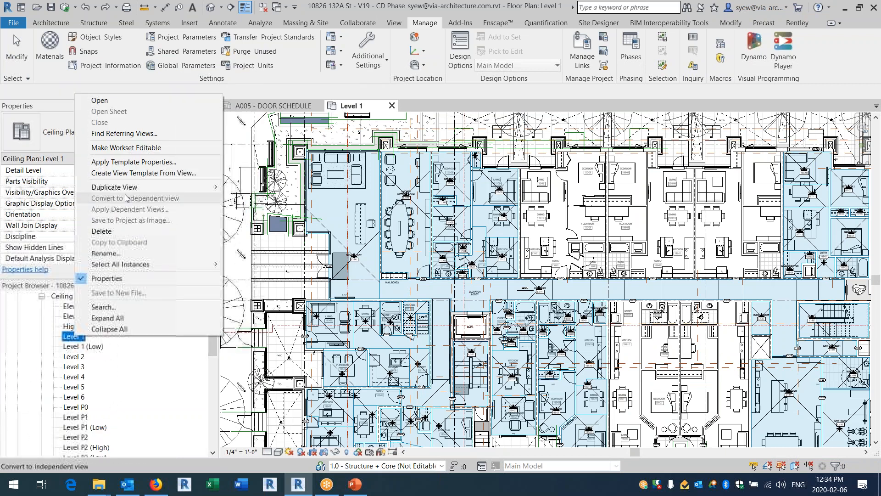
pyautogui.moveTo(123, 188)
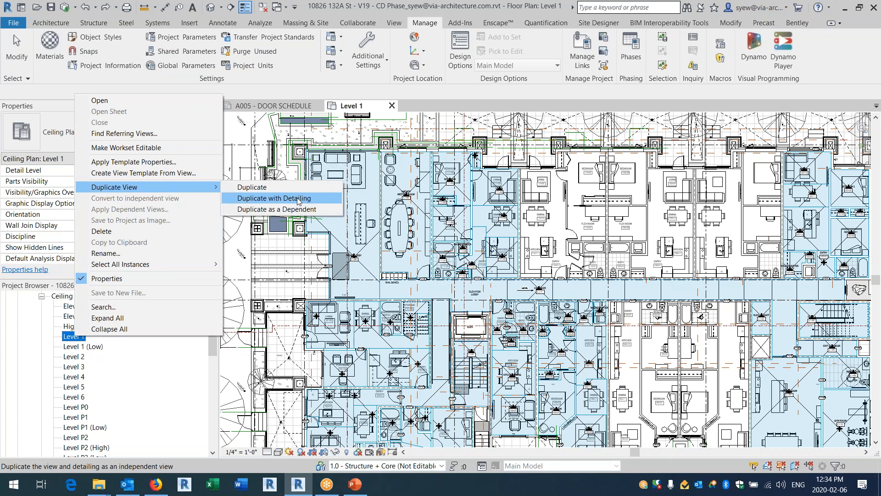
pyautogui.click(91, 428)
# - Open the "Partial RCP - Level 1" ceiling plan from the 04 - RCP plans group of the Sheet Views
pyautogui.scroll(-10, 107, 419)
pyautogui.scroll(-5, 105, 419)
pyautogui.scroll(3, 105, 420)
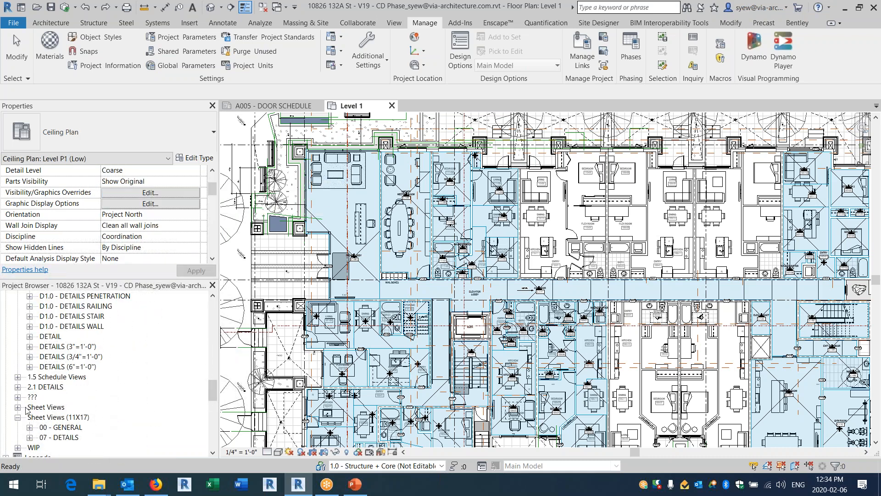
pyautogui.click(18, 407)
pyautogui.scroll(-3, 142, 411)
pyautogui.scroll(-3, 142, 411)
pyautogui.click(29, 407)
pyautogui.scroll(-4, 94, 420)
pyautogui.scroll(-4, 89, 413)
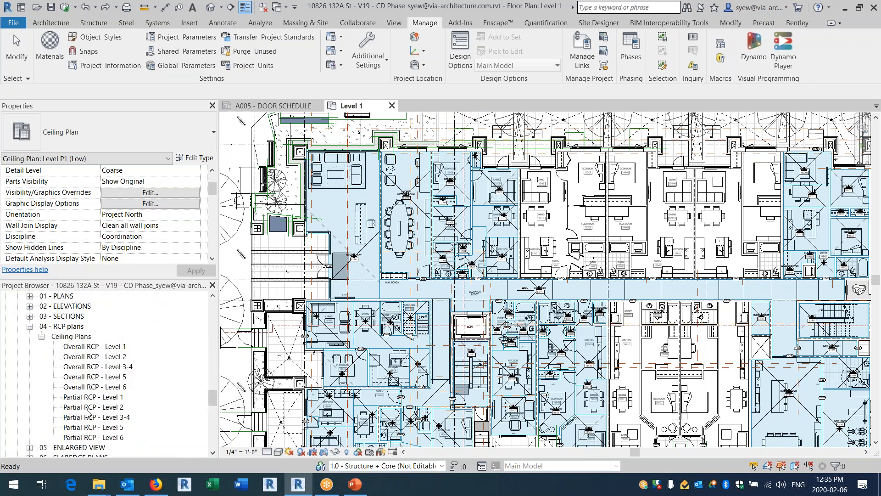
pyautogui.click(96, 397)
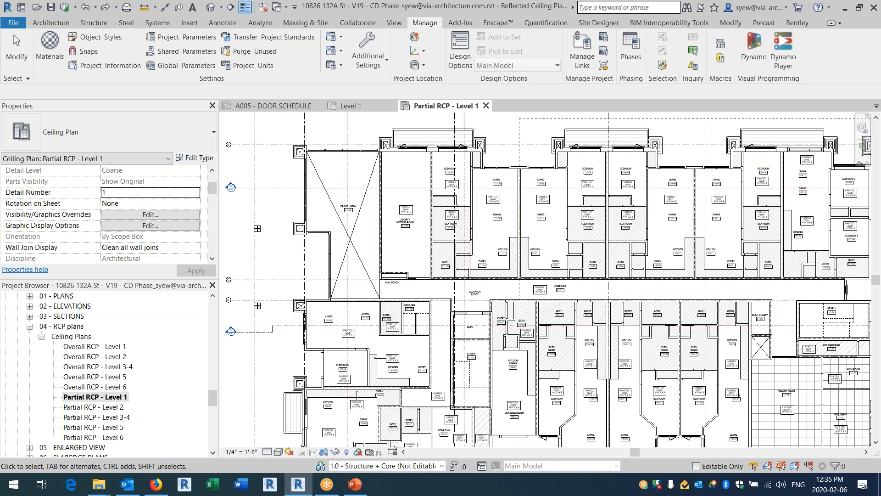
# - Duplicate the "Partial RCP - Level 1" ceiling plan with detailing
pyautogui.scroll(1, 542, 371)
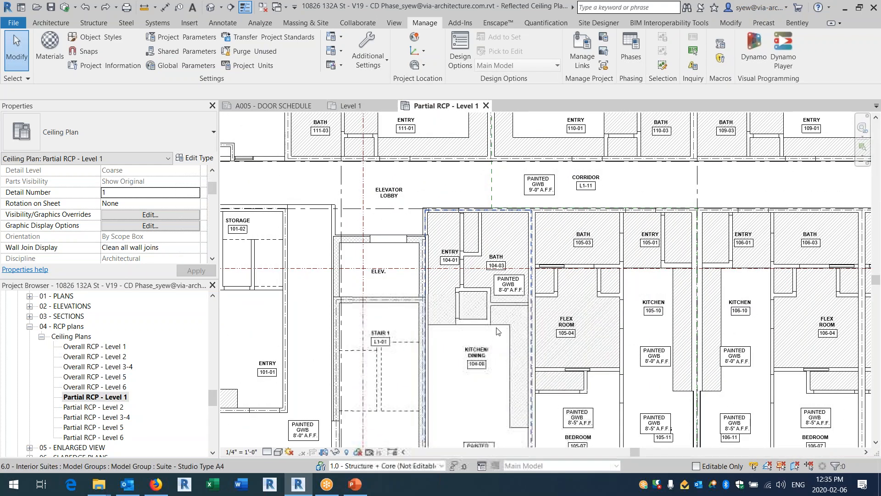
pyautogui.moveTo(496, 351); pyautogui.dragTo(535, 227, button='middle')
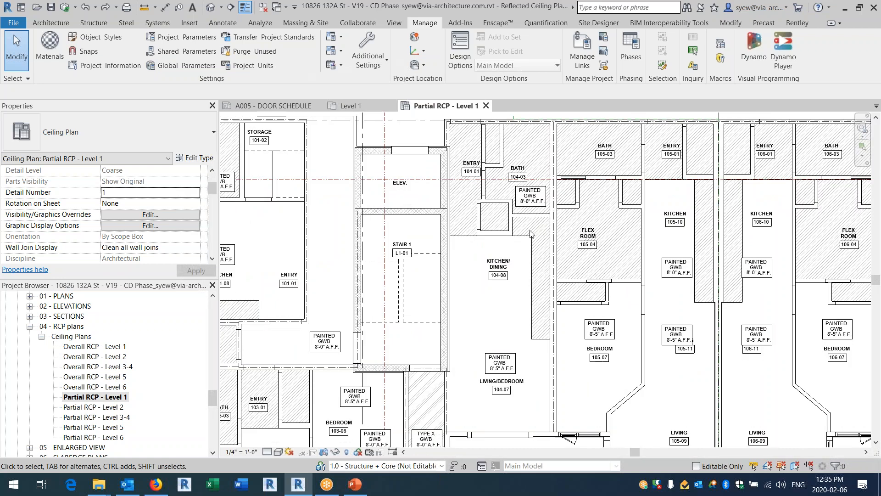
pyautogui.moveTo(439, 424); pyautogui.dragTo(443, 342, button='middle')
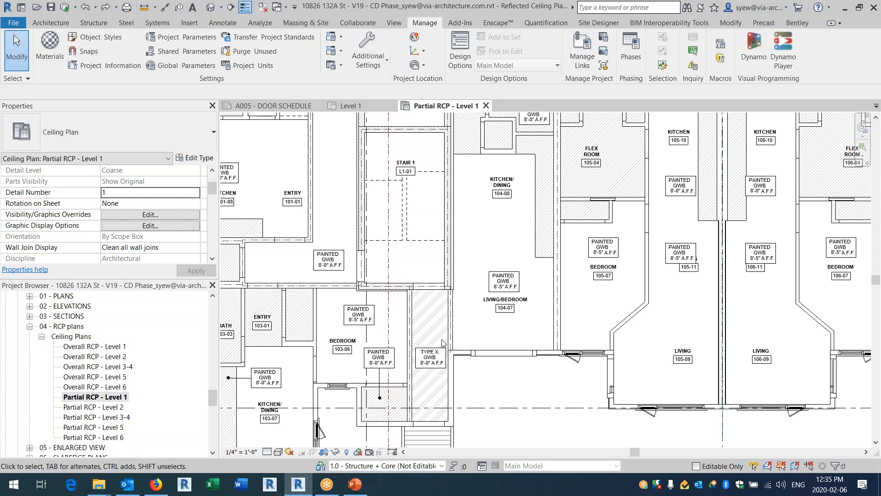
pyautogui.rightClick(81, 396)
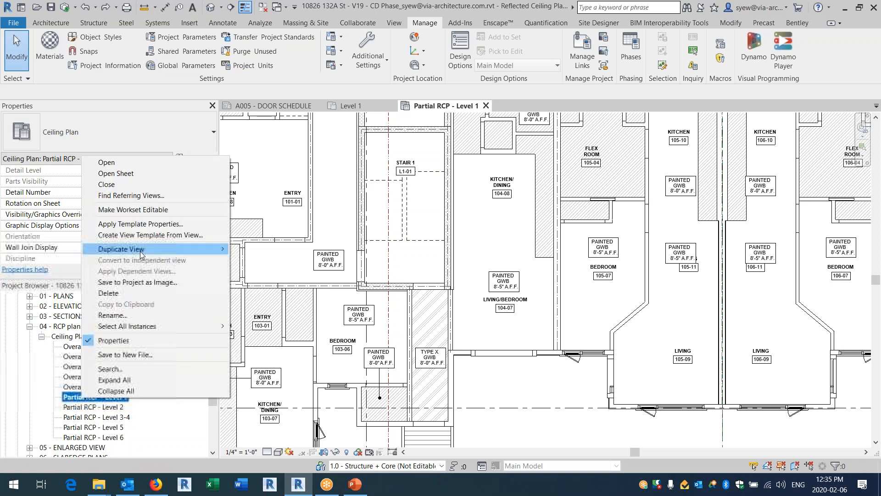
pyautogui.moveTo(139, 251)
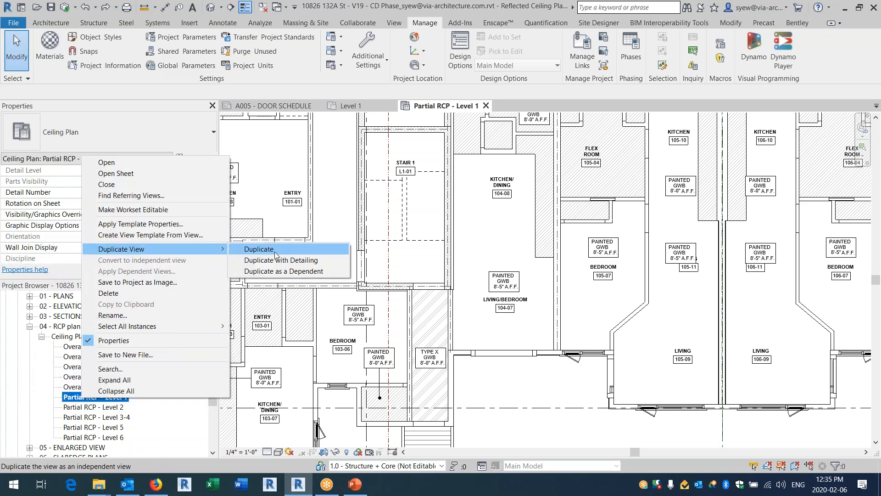
pyautogui.click(281, 260)
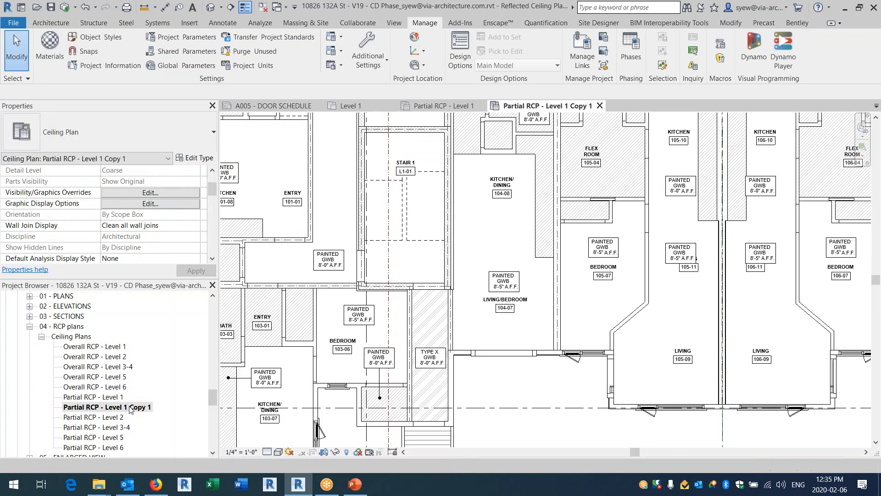
# - Rename the duplicated ceiling plan as "Partial RCP - Level 1 sample"
pyautogui.rightClick(130, 409)
pyautogui.click(170, 323)
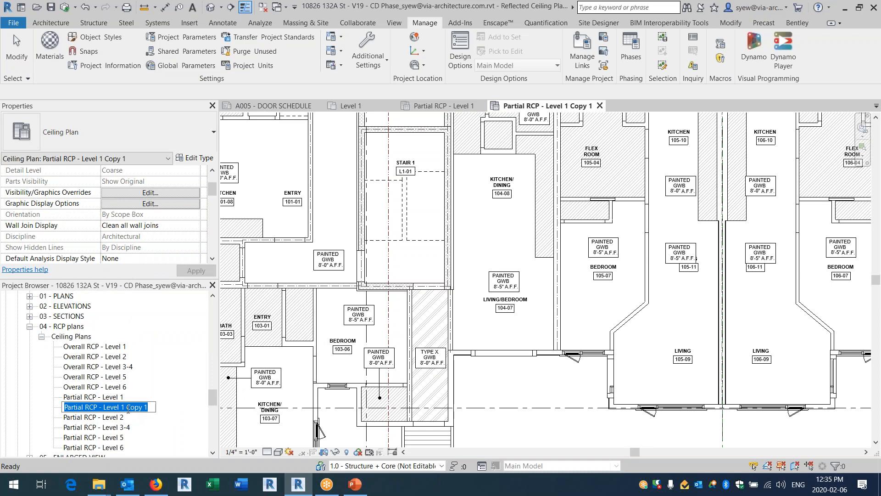
pyautogui.moveTo(127, 408); pyautogui.dragTo(170, 403)
pyautogui.write('sample')
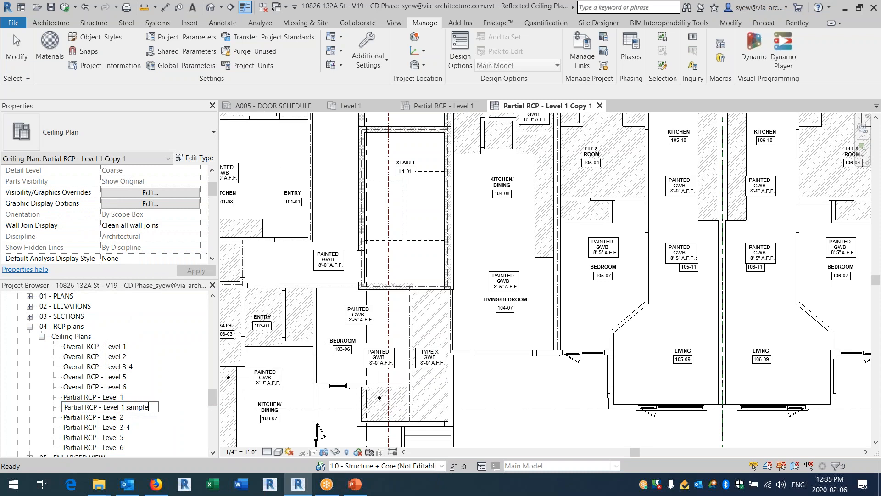
pyautogui.press('Return')
# - Set the sample ceiling plan's view template to <None>
pyautogui.moveTo(212, 189); pyautogui.dragTo(209, 229)
pyautogui.click(193, 214)
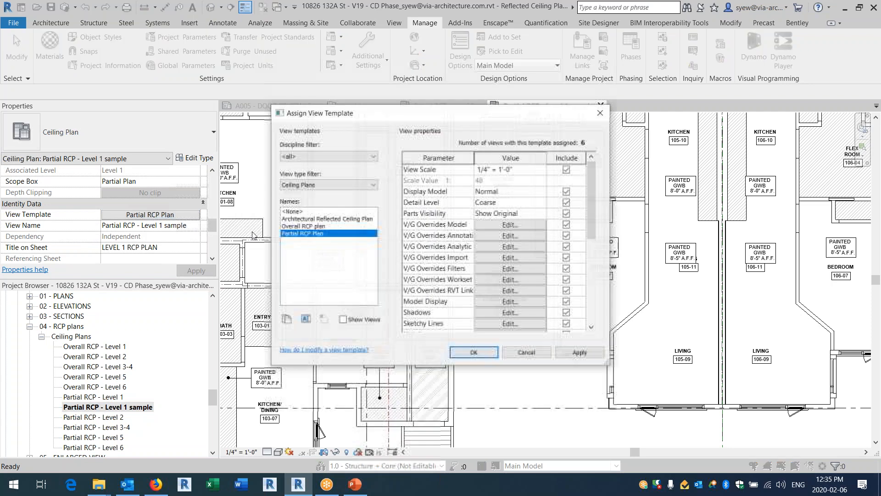
pyautogui.click(292, 210)
pyautogui.click(474, 353)
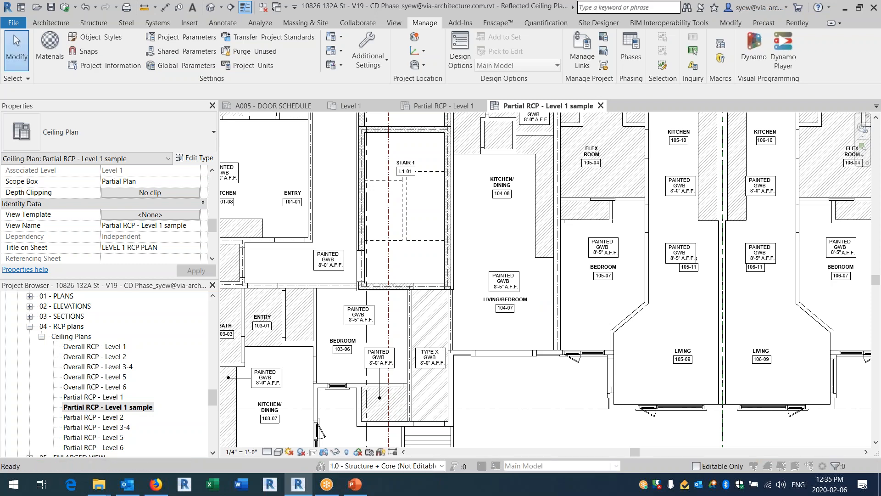
# - Remove the "Ceiling - GWB Rated" and "Ceiling - GWB Non-Rated" filters from the sample view's graphic overrides
pyautogui.press('v')
pyautogui.press('g')
pyautogui.click(556, 114)
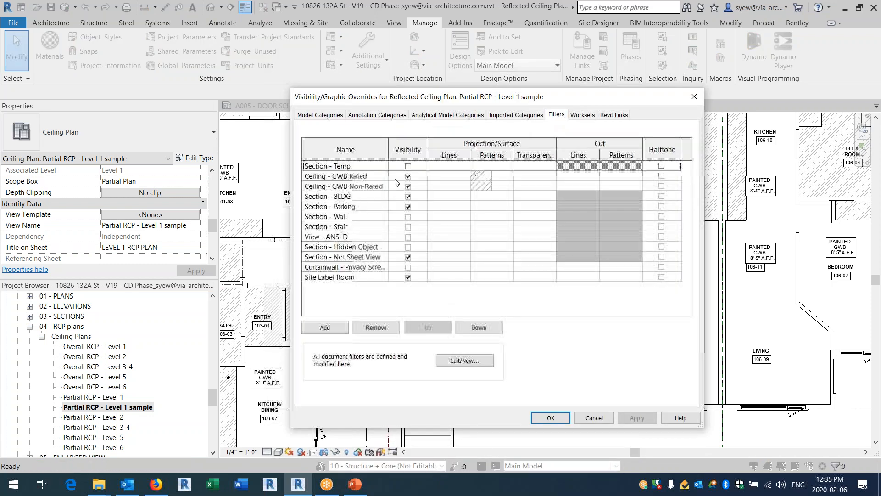
pyautogui.click(359, 178)
pyautogui.click(376, 328)
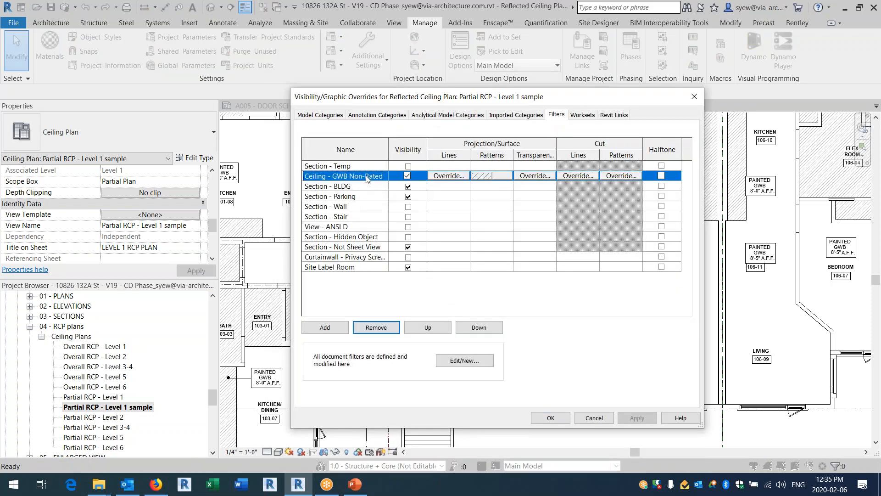
pyautogui.click(376, 327)
pyautogui.click(551, 418)
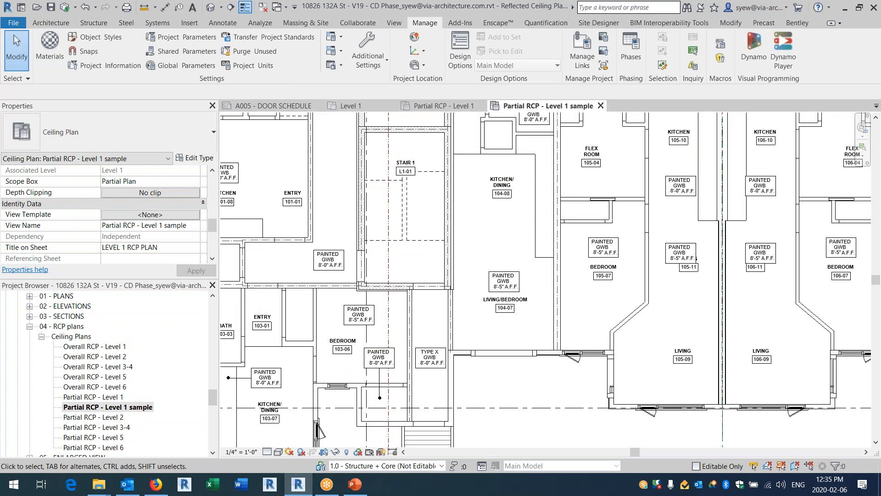
# - Create a new rule-based view filter named "RCP - 8' HT" from the sample view's filter overrides
pyautogui.press('v')
pyautogui.press('g')
pyautogui.click(556, 115)
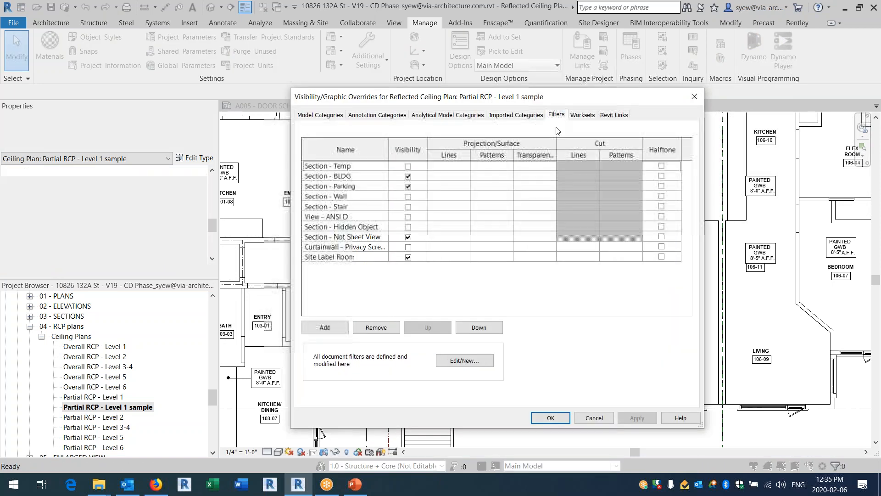
pyautogui.click(325, 327)
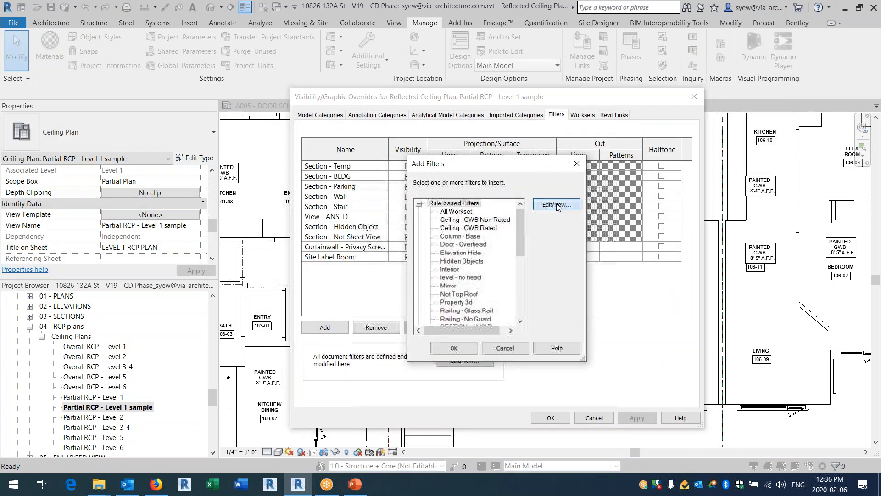
pyautogui.click(556, 203)
pyautogui.click(286, 416)
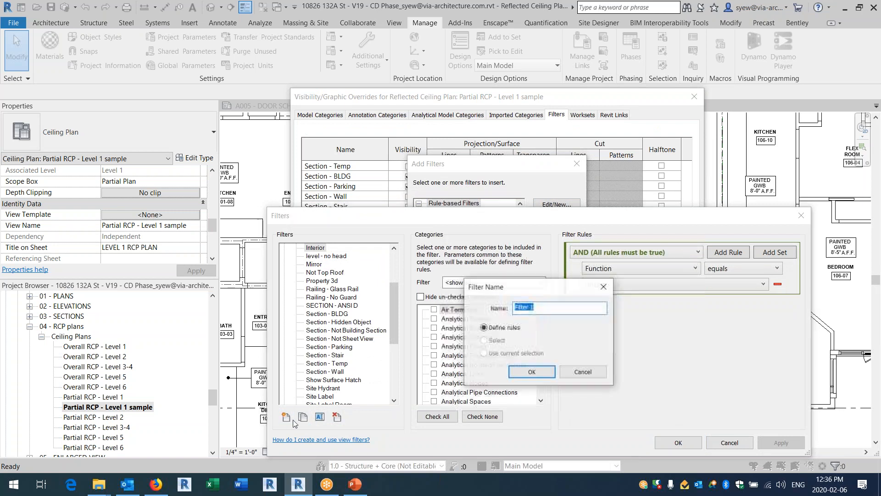
pyautogui.write('rc')
pyautogui.press('BackSpace')
pyautogui.press('BackSpace')
pyautogui.write('RCP -')
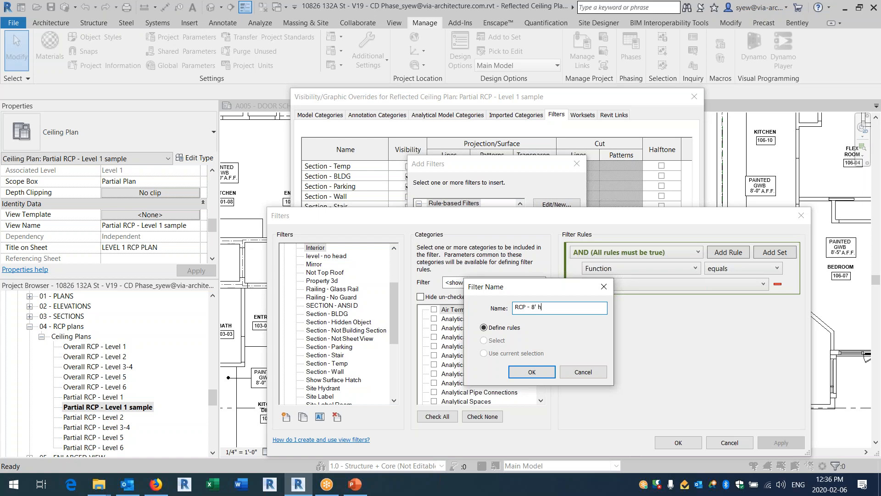
pyautogui.write(" 8' HT")
pyautogui.press('Return')
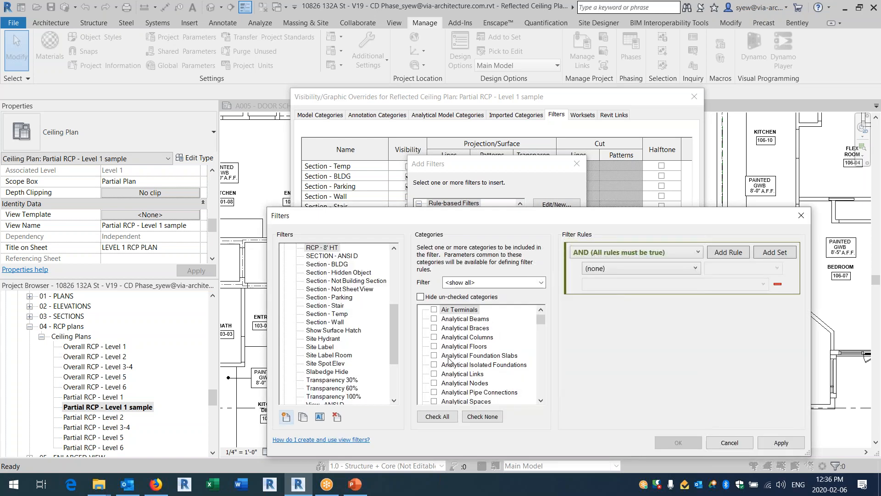
# - Apply the filter to the Ceilings category with the rule Height Offset From Level equals 8' 0", and accept the definition
pyautogui.scroll(-2, 464, 367)
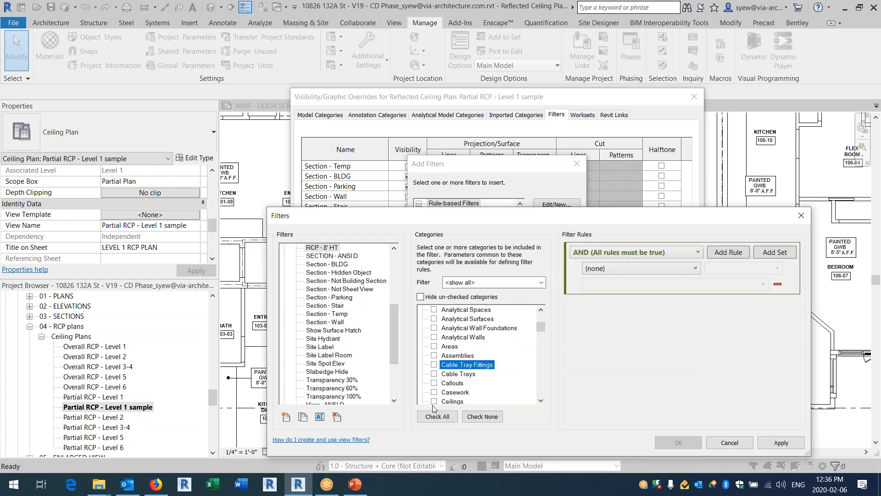
pyautogui.click(434, 401)
pyautogui.click(627, 267)
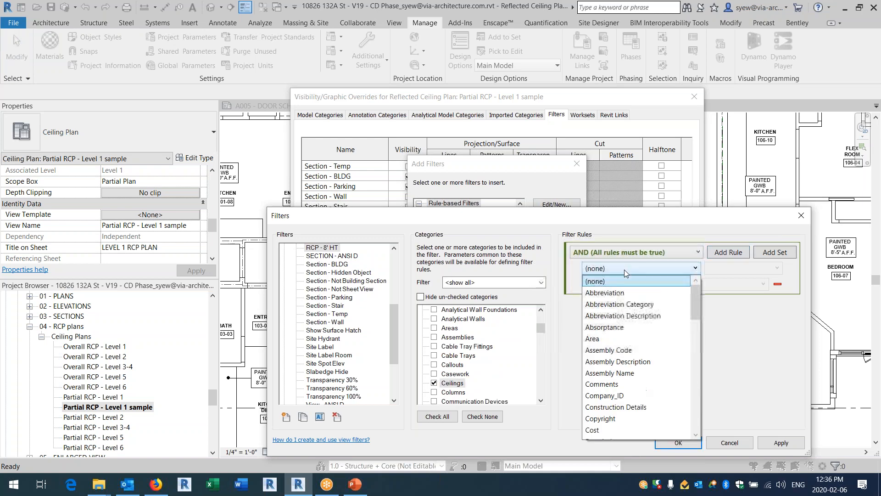
pyautogui.scroll(-4, 650, 349)
pyautogui.scroll(-1, 652, 348)
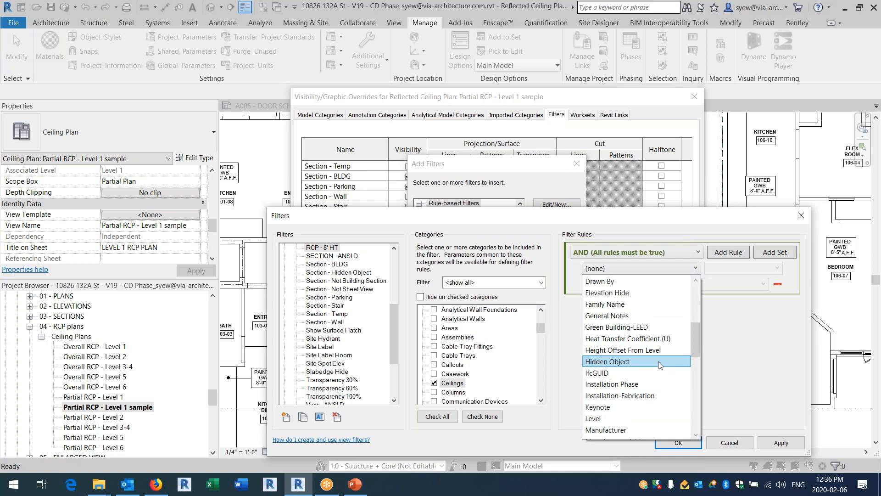
pyautogui.click(624, 351)
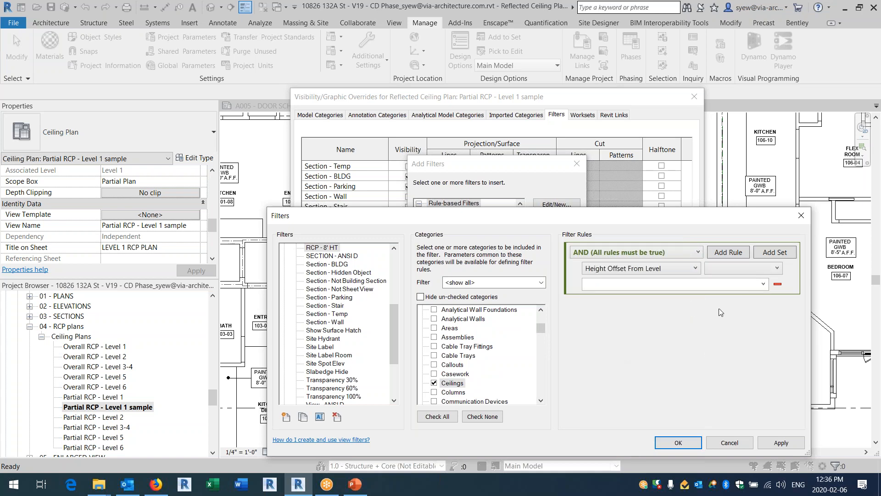
pyautogui.click(743, 268)
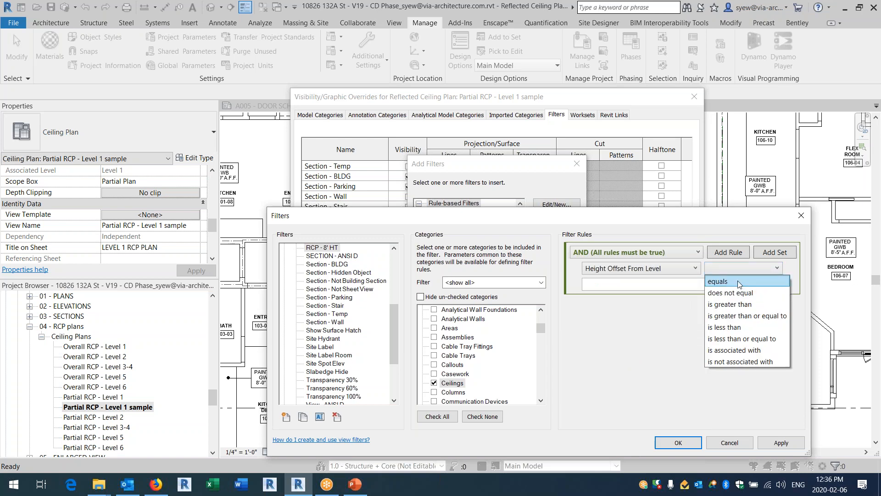
pyautogui.click(725, 277)
pyautogui.write('8\' 0"')
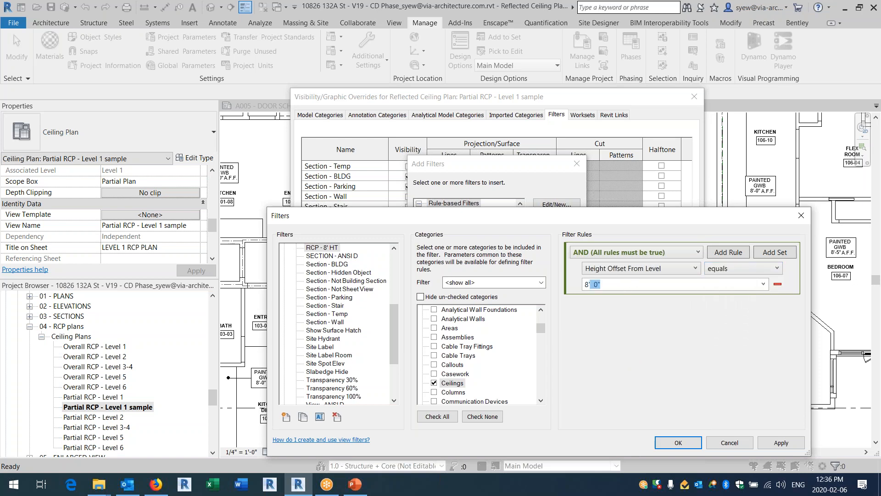
pyautogui.click(684, 437)
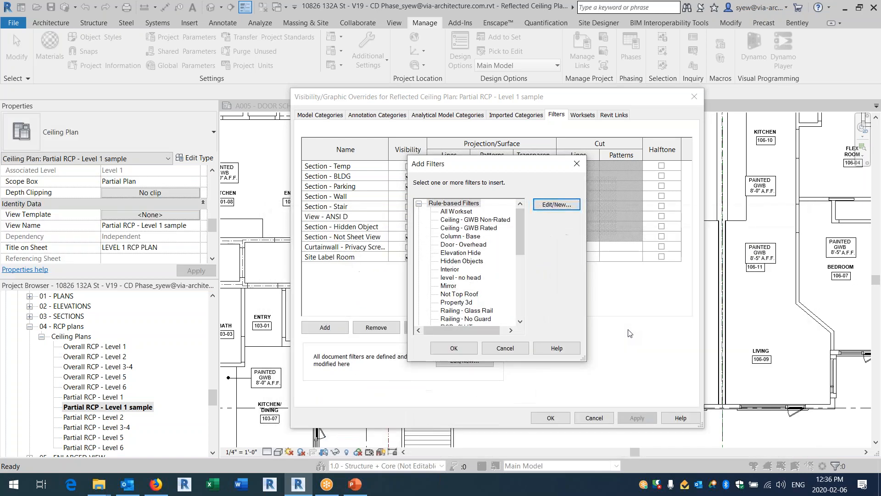
# - Add the "RCP - 8' HT" filter to the sample ceiling plan's filter list
pyautogui.moveTo(522, 246); pyautogui.dragTo(521, 271)
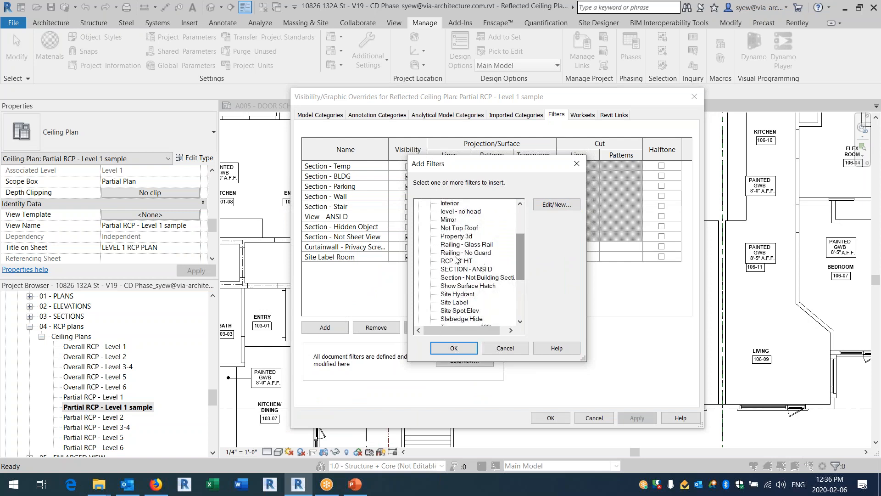
pyautogui.click(460, 261)
pyautogui.click(463, 347)
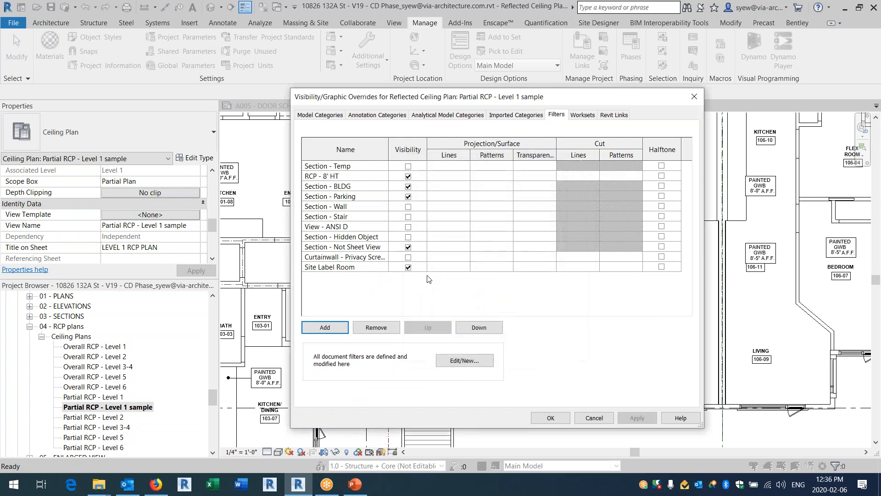
# - Override the "RCP - 8' HT" filter's surface pattern with a red diagonal-line background pattern and apply it to the view
pyautogui.click(501, 178)
pyautogui.click(491, 176)
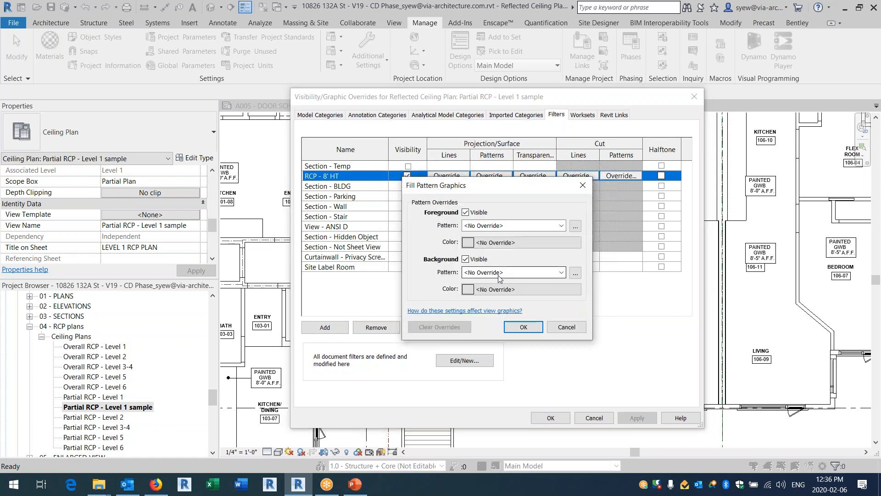
pyautogui.click(500, 274)
pyautogui.click(509, 33)
pyautogui.click(519, 294)
pyautogui.click(385, 195)
pyautogui.click(540, 360)
pyautogui.click(521, 327)
pyautogui.click(634, 417)
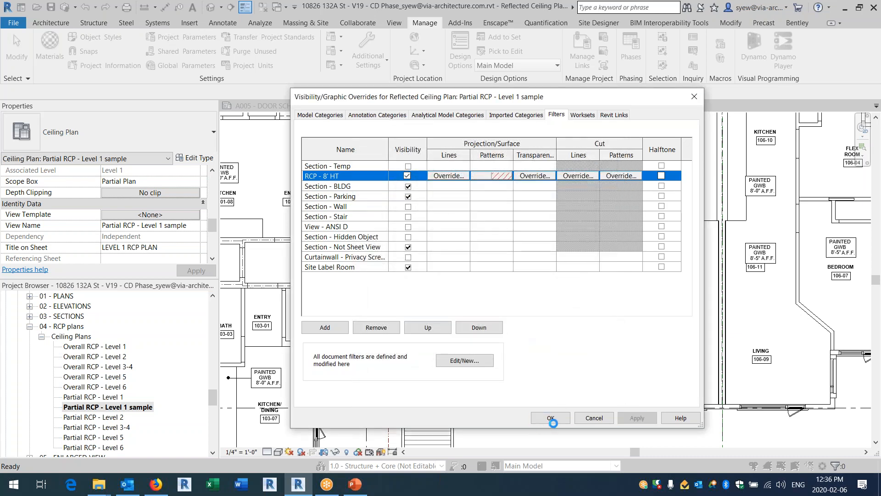
pyautogui.click(552, 419)
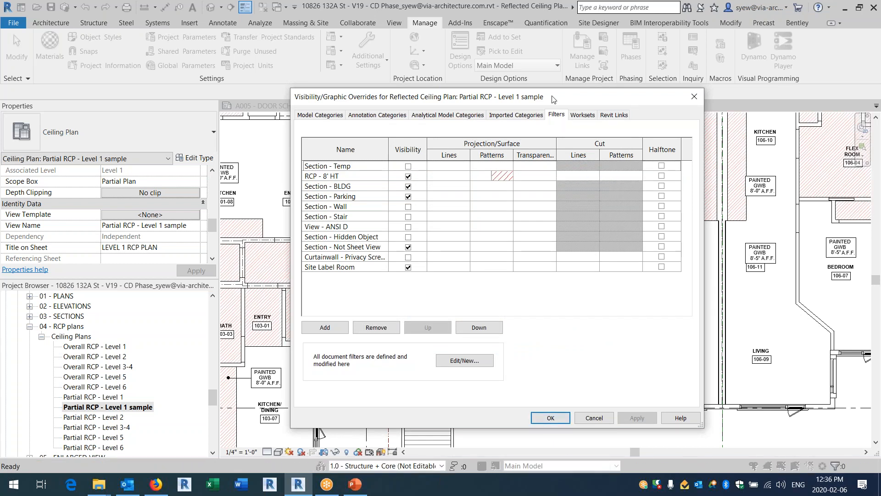
# - Duplicate the "RCP - 8' HT" filter and rename the copy "RCP - ABOVE 8'"
pyautogui.click(325, 327)
pyautogui.moveTo(519, 222); pyautogui.dragTo(518, 261)
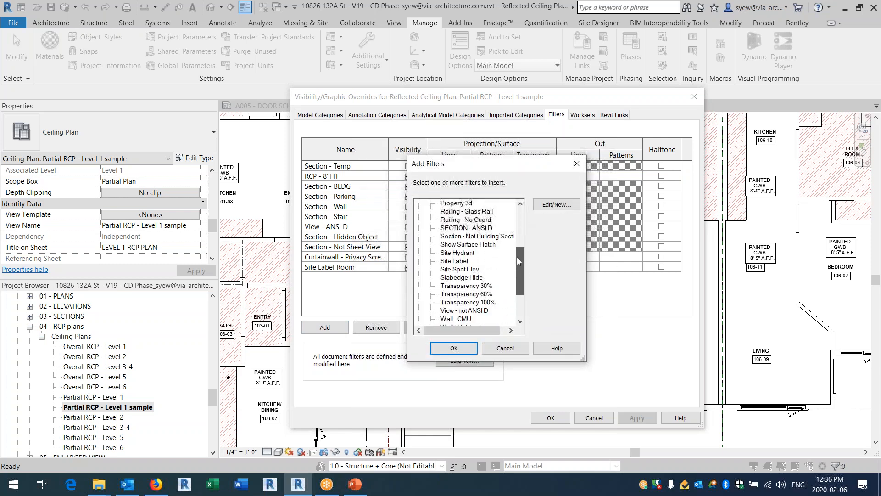
pyautogui.click(557, 204)
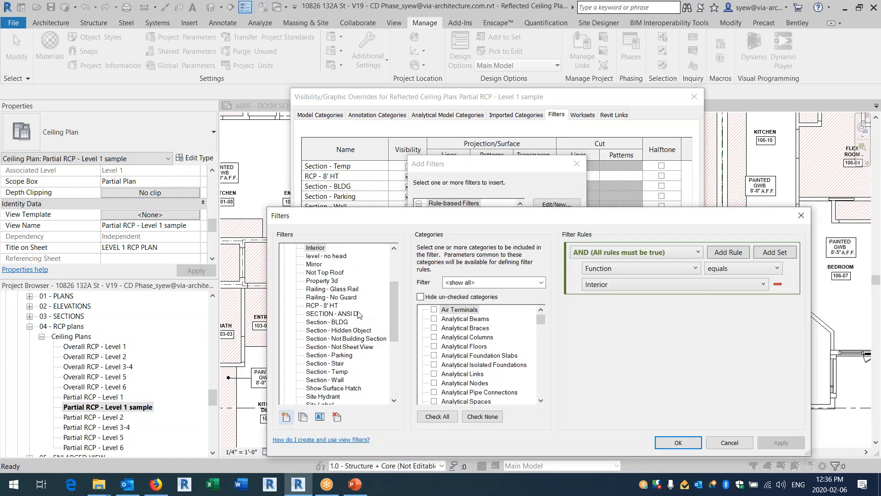
pyautogui.rightClick(323, 307)
pyautogui.click(336, 312)
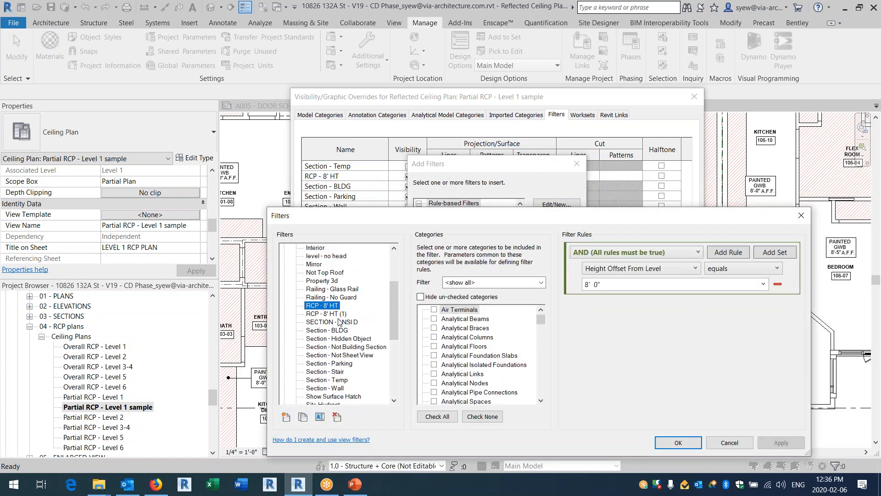
pyautogui.rightClick(335, 316)
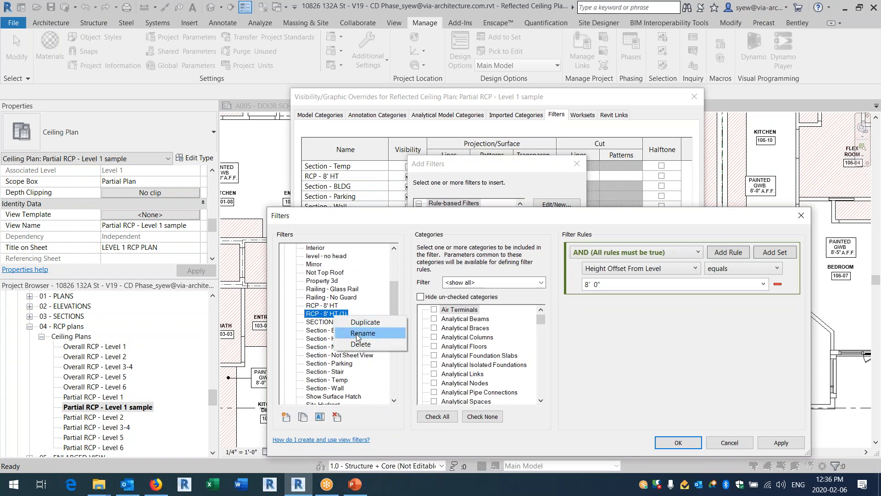
pyautogui.click(358, 337)
pyautogui.moveTo(523, 338); pyautogui.dragTo(592, 337)
pyautogui.write("ABOVE 8'")
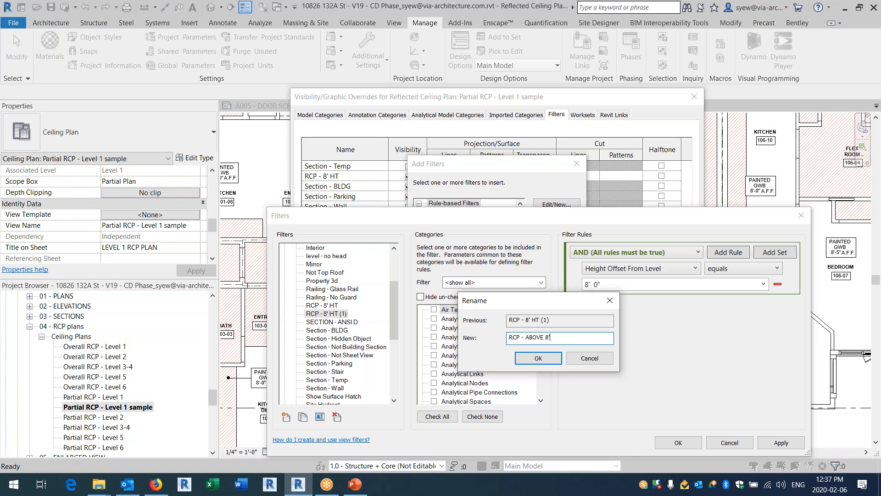
pyautogui.click(555, 356)
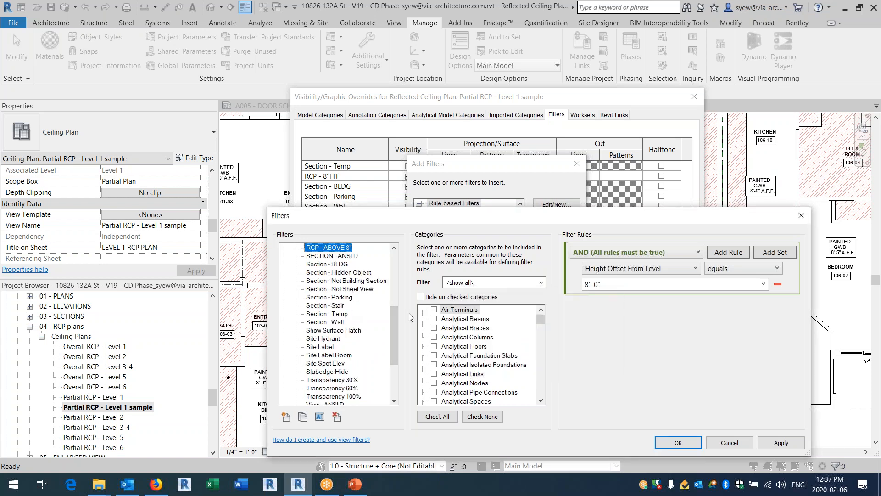
# - Duplicate the "RCP - ABOVE 8'" filter and rename the copy "RCP - BELOW 8'"
pyautogui.scroll(2, 398, 324)
pyautogui.rightClick(342, 297)
pyautogui.click(353, 307)
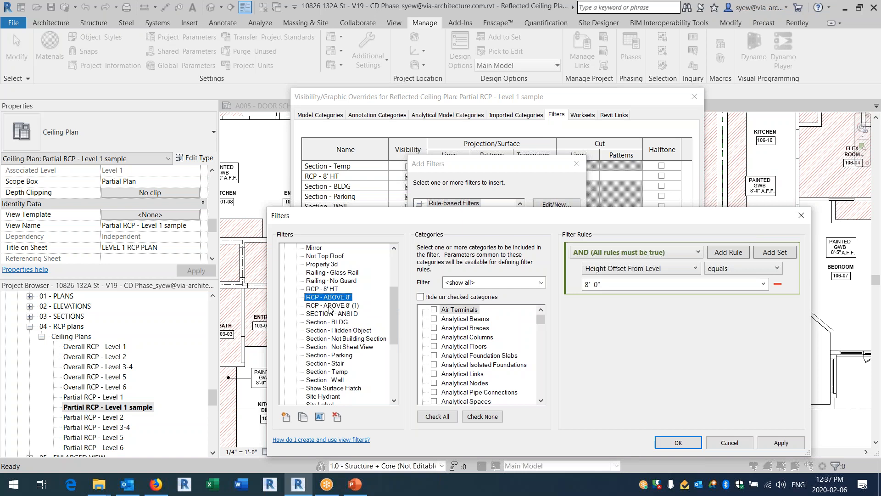
pyautogui.rightClick(329, 306)
pyautogui.click(342, 325)
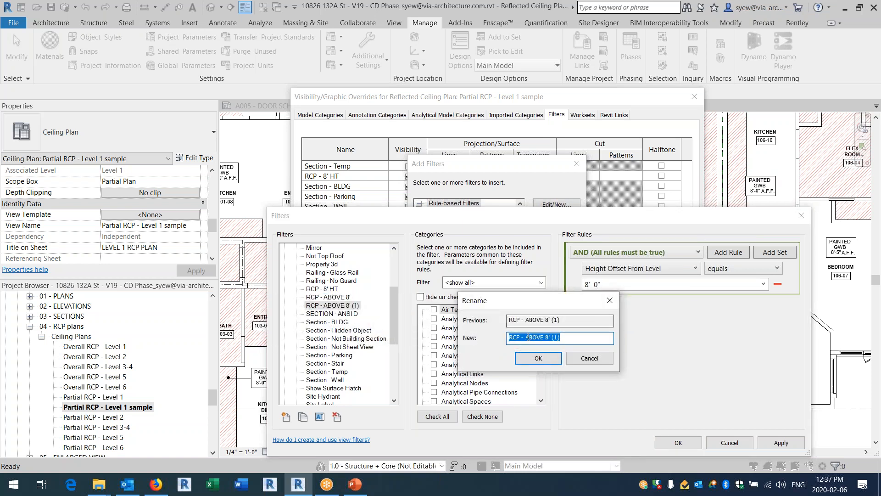
pyautogui.moveTo(526, 337); pyautogui.dragTo(641, 329)
pyautogui.write("OW 8'")
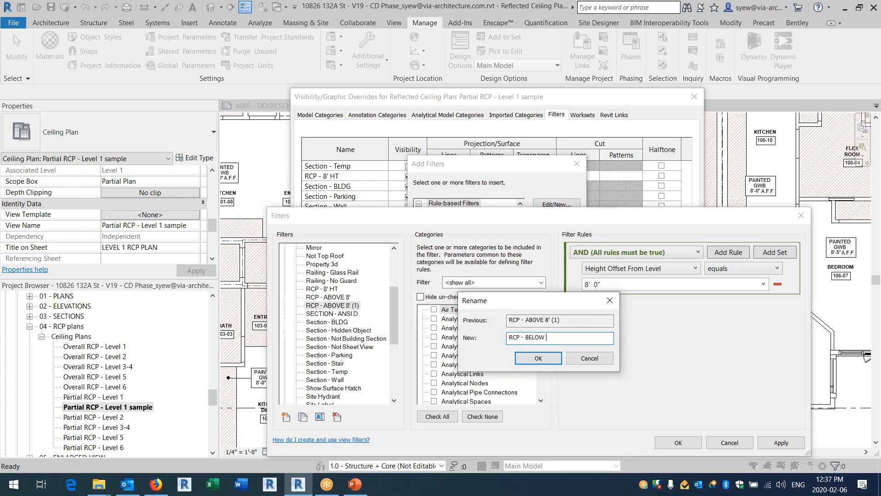
pyautogui.click(548, 357)
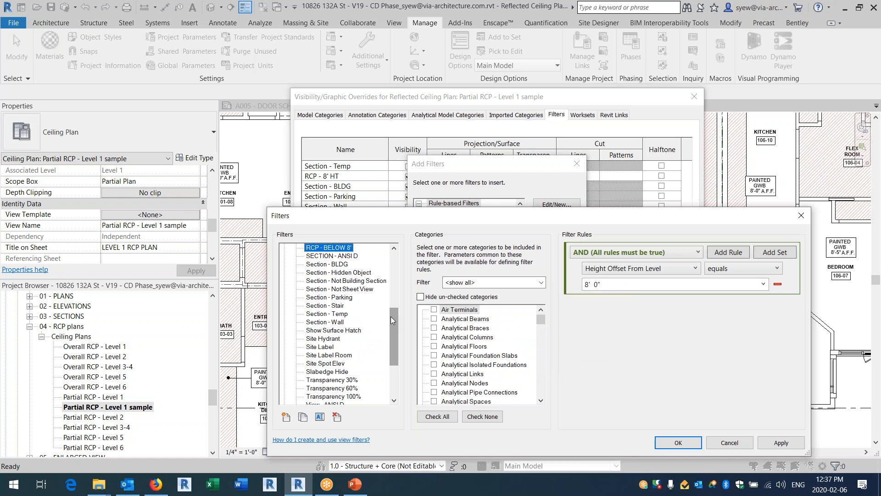
# - Set the height rule to "is greater than" for "RCP - ABOVE 8'" and "is less than" for "RCP - BELOW 8'", and accept the definitions
pyautogui.scroll(2, 395, 327)
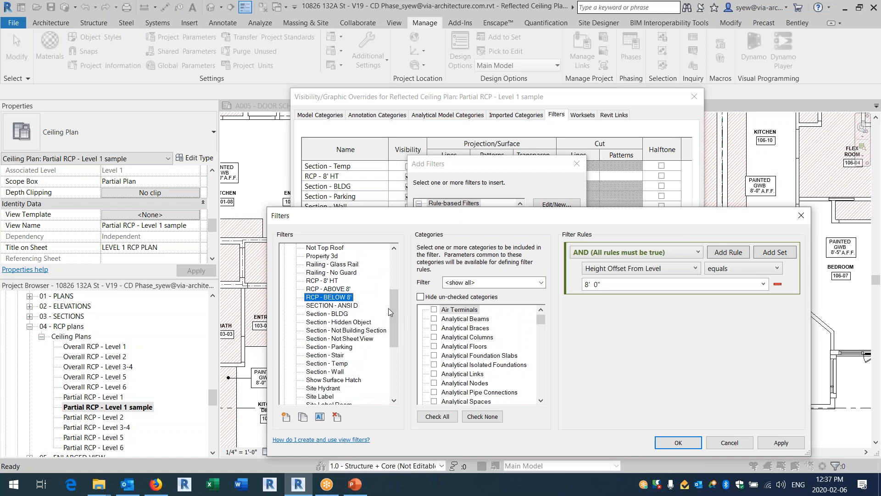
pyautogui.click(343, 290)
pyautogui.click(721, 272)
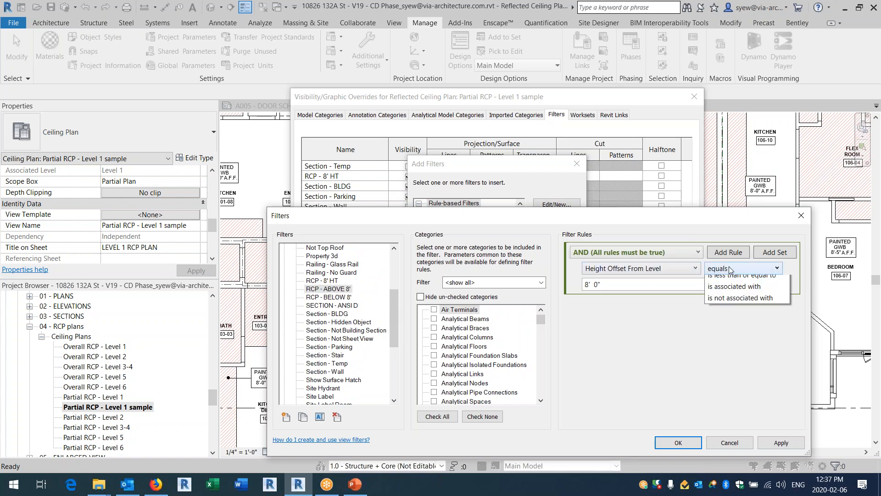
pyautogui.click(721, 305)
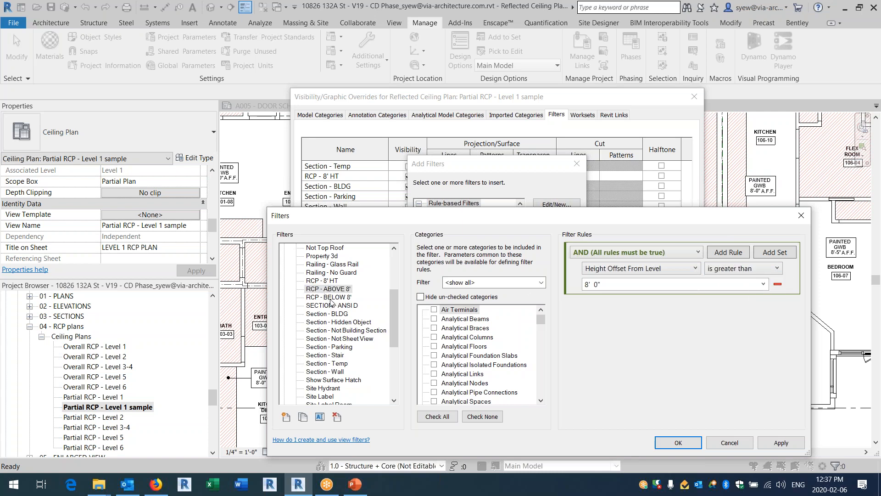
pyautogui.click(330, 298)
pyautogui.click(751, 269)
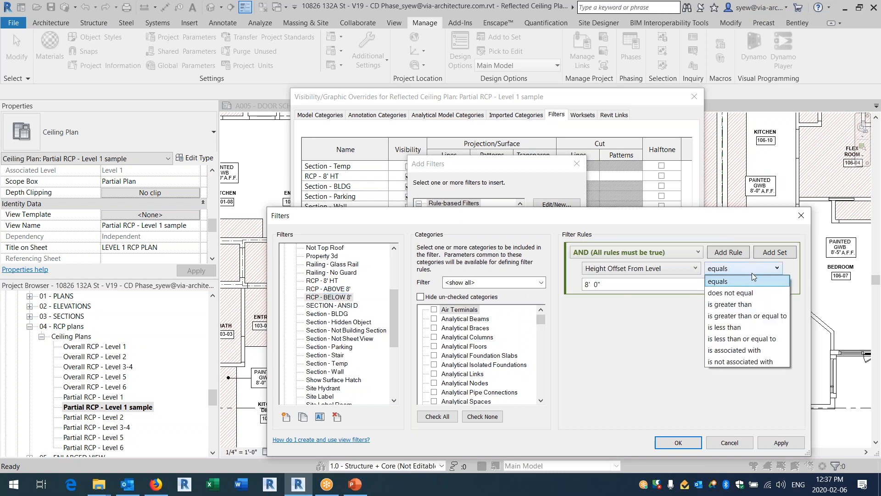
pyautogui.click(744, 327)
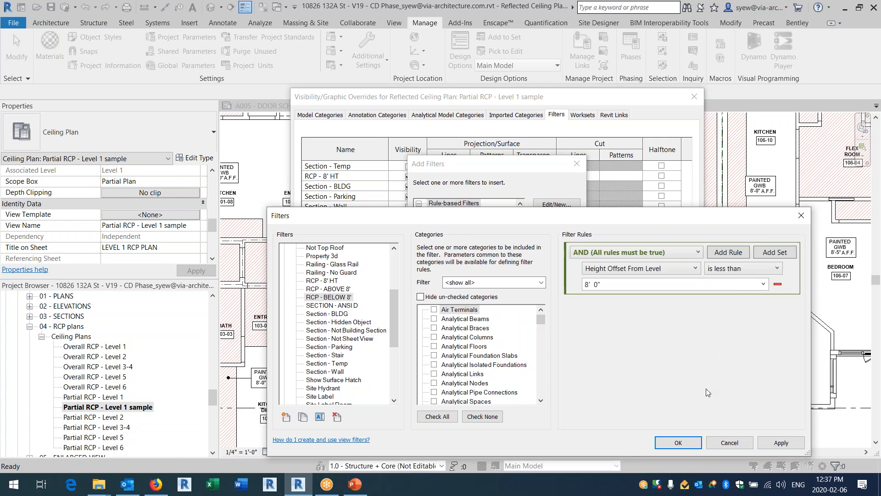
pyautogui.click(684, 445)
# - Add the "RCP - ABOVE 8'" and "RCP - BELOW 8'" filters to the sample view's filter list
pyautogui.moveTo(519, 230); pyautogui.dragTo(519, 266)
pyautogui.click(479, 236)
pyautogui.keyDown('ctrl'); pyautogui.click(476, 230); pyautogui.keyUp('ctrl')
pyautogui.click(462, 347)
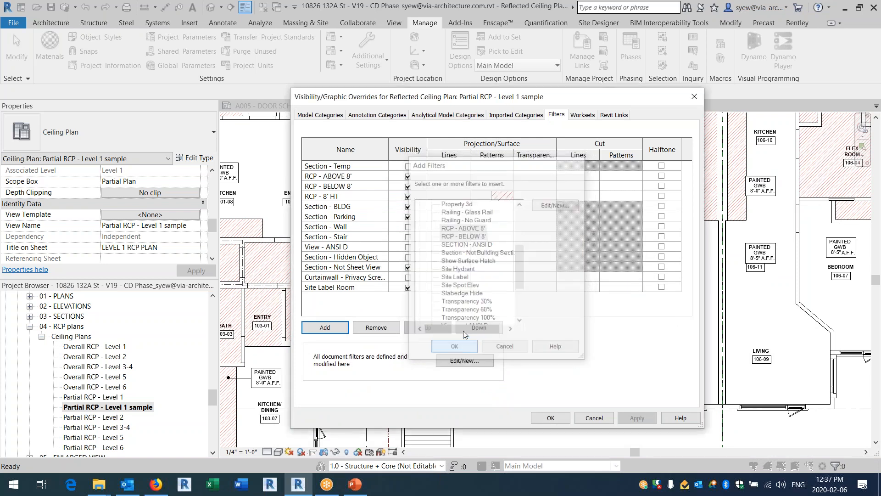
# - Override the "RCP - BELOW 8'" filter's surface background pattern with Triangles in magenta
pyautogui.doubleClick(502, 186)
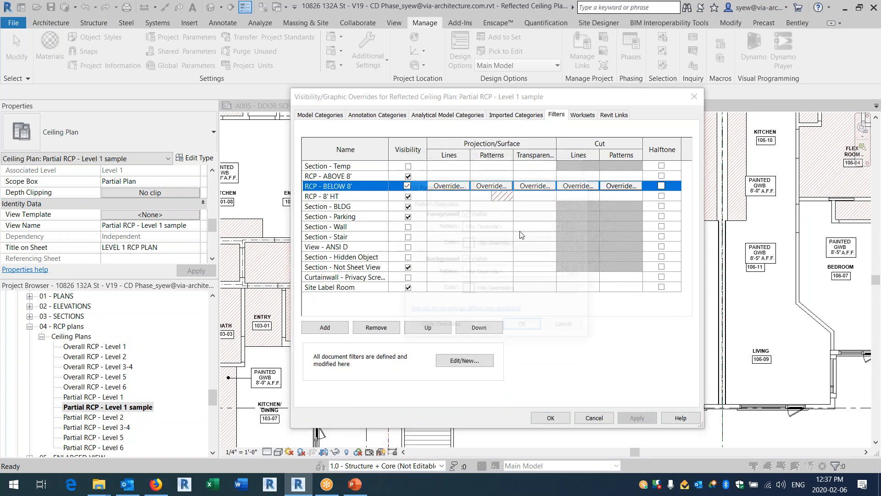
pyautogui.click(521, 225)
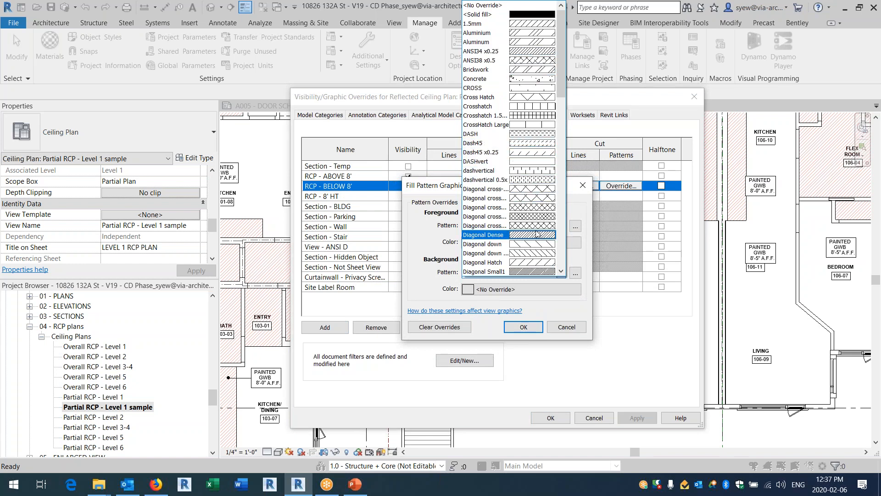
pyautogui.scroll(-10, 534, 229)
pyautogui.scroll(-5, 534, 232)
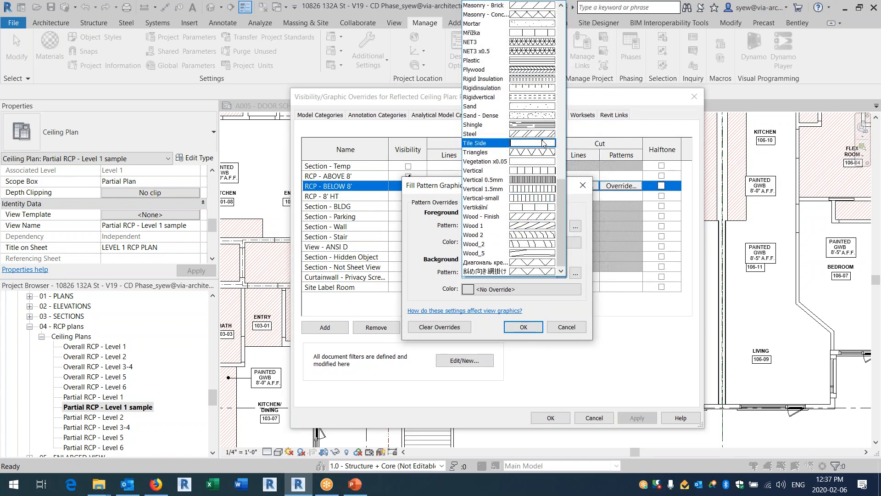
pyautogui.click(543, 153)
pyautogui.click(495, 289)
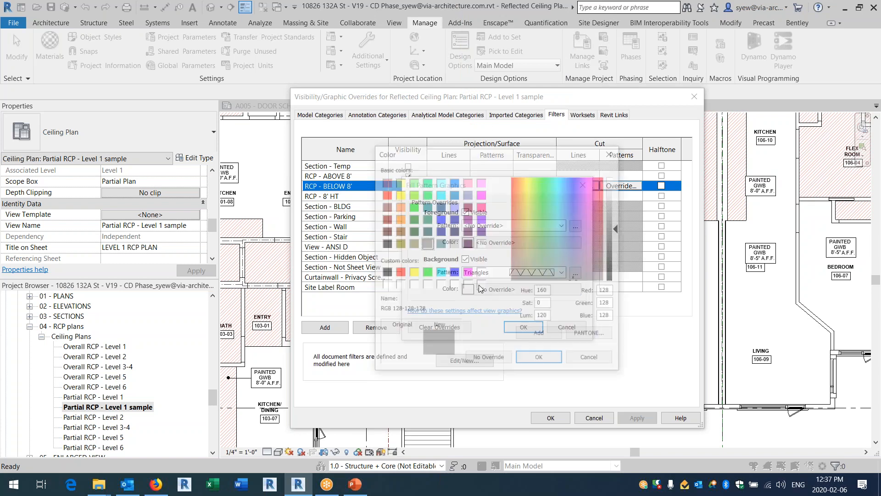
pyautogui.click(481, 194)
pyautogui.click(541, 360)
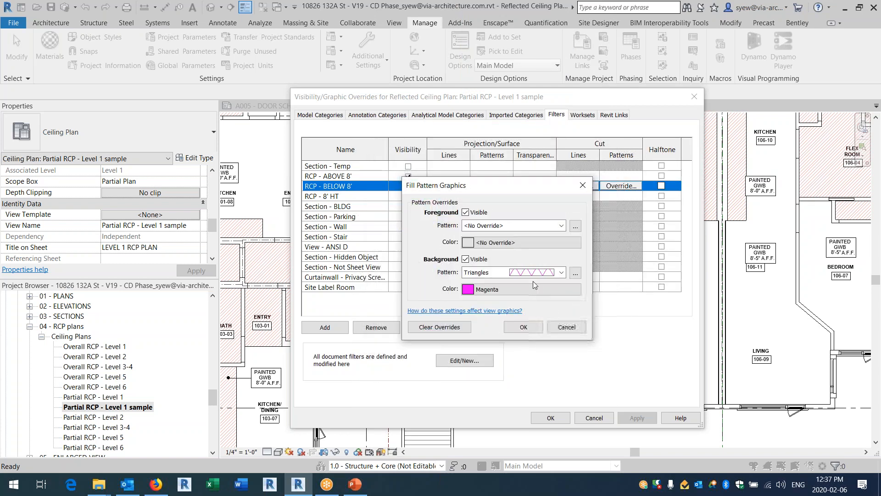
pyautogui.click(523, 328)
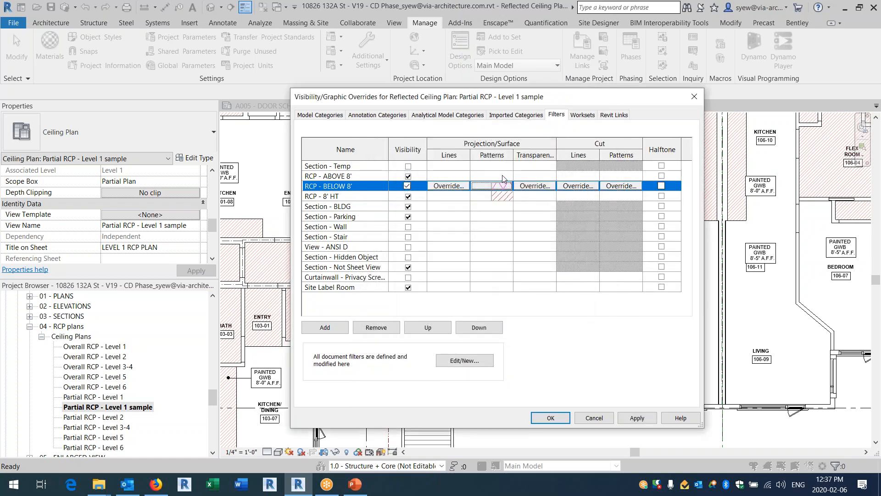
# - Override the "RCP - ABOVE 8'" filter's surface background pattern with Dash45 x0.25 in orange RGB 255-128-064, and accept the view's overrides
pyautogui.click(505, 177)
pyautogui.click(503, 176)
pyautogui.click(507, 225)
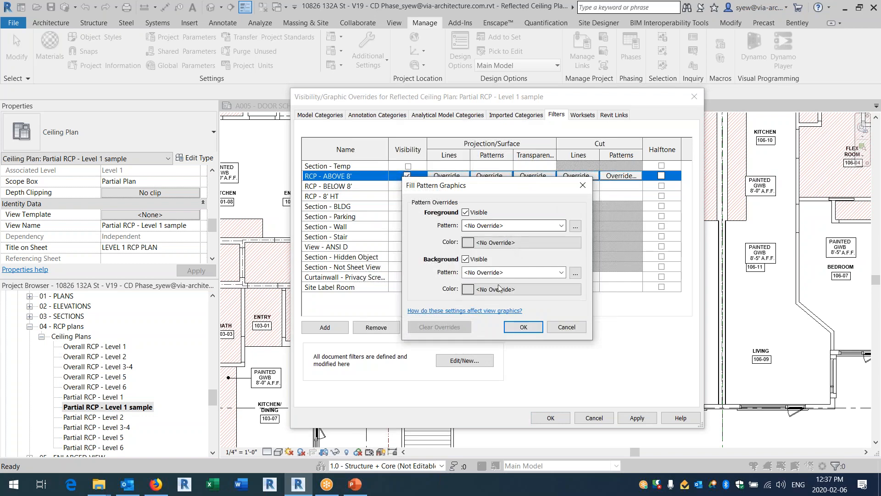
pyautogui.click(523, 152)
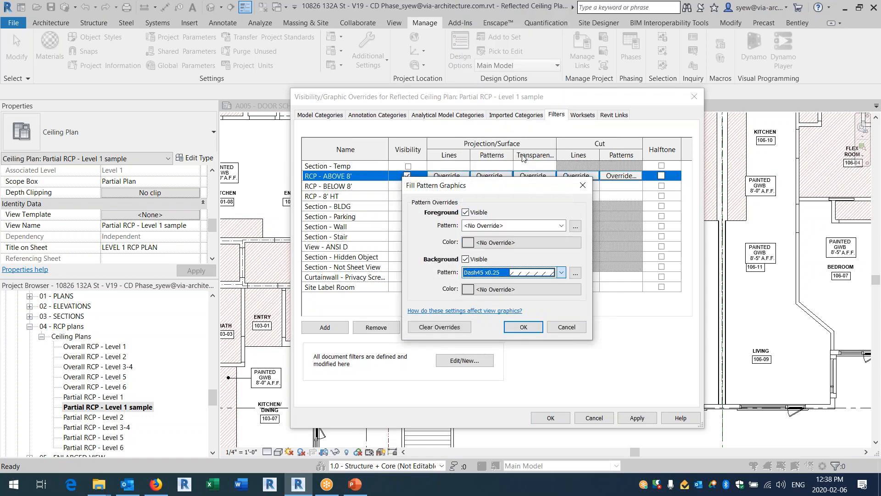
pyautogui.click(518, 288)
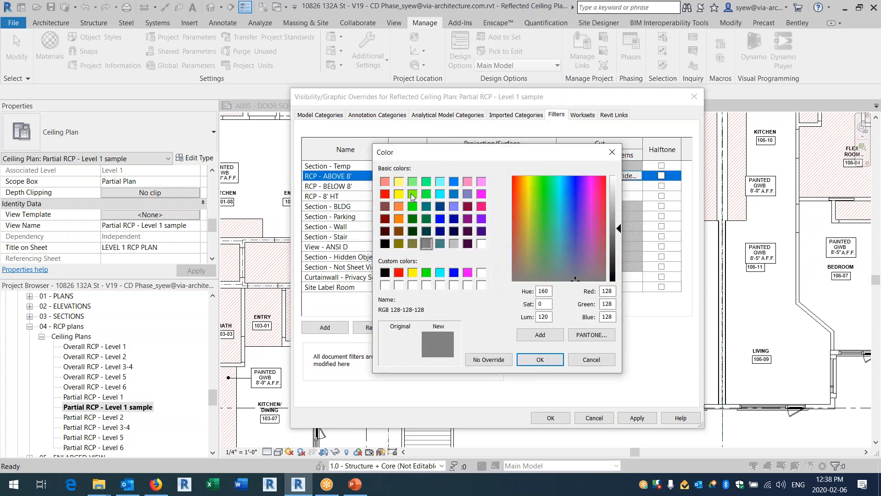
pyautogui.click(399, 206)
pyautogui.click(540, 359)
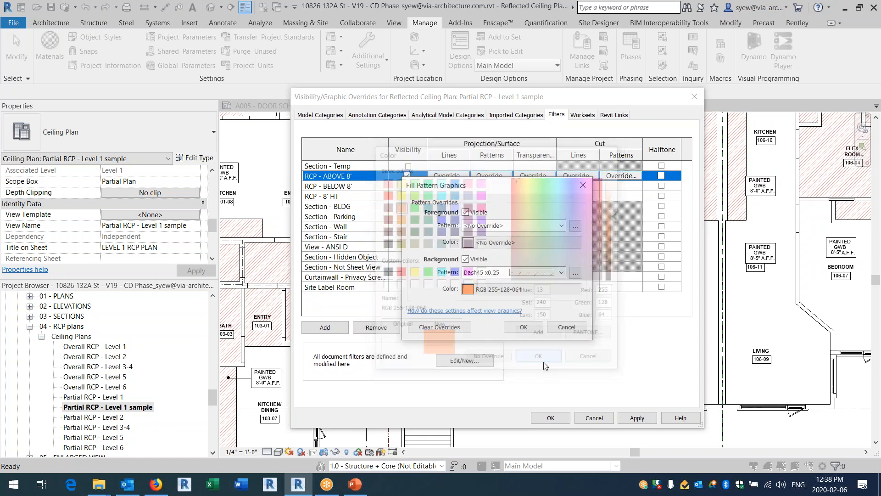
pyautogui.click(522, 328)
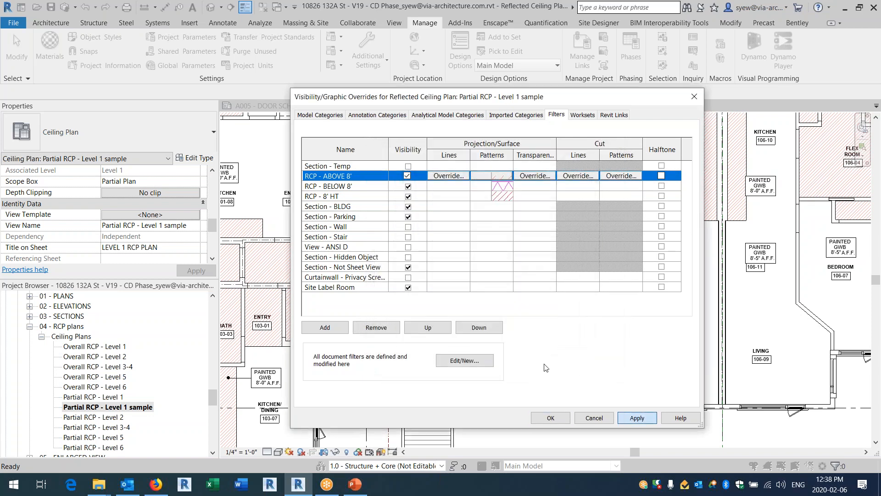
pyautogui.click(547, 416)
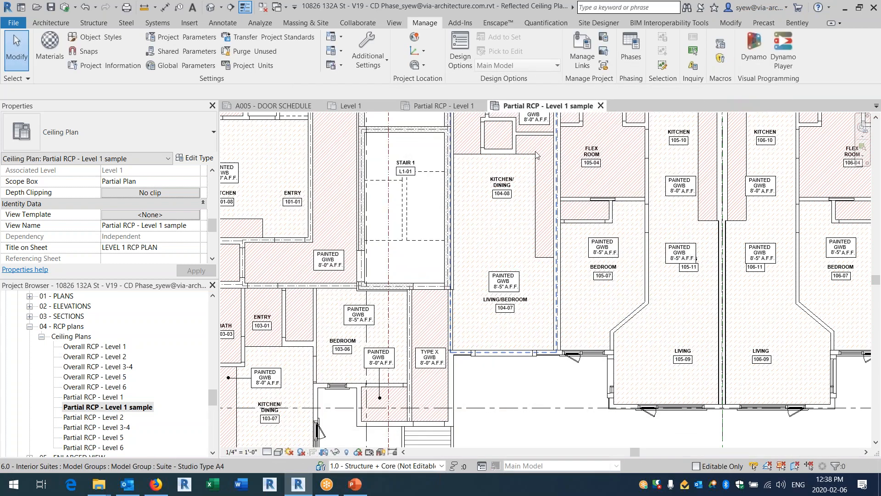
# - Edit the "Suite - Studio Type A4" model group and set its non-rated GWB ceiling's Height Offset From Level to 7' 10"
pyautogui.click(533, 160)
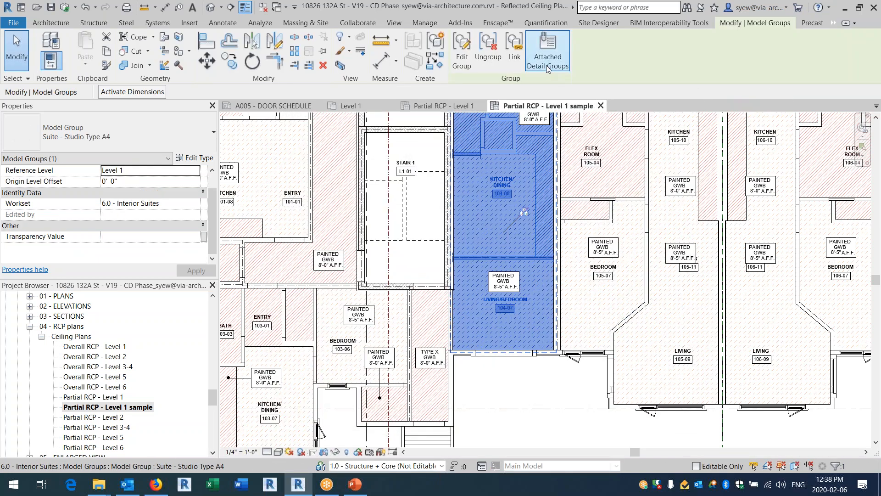
pyautogui.click(536, 165)
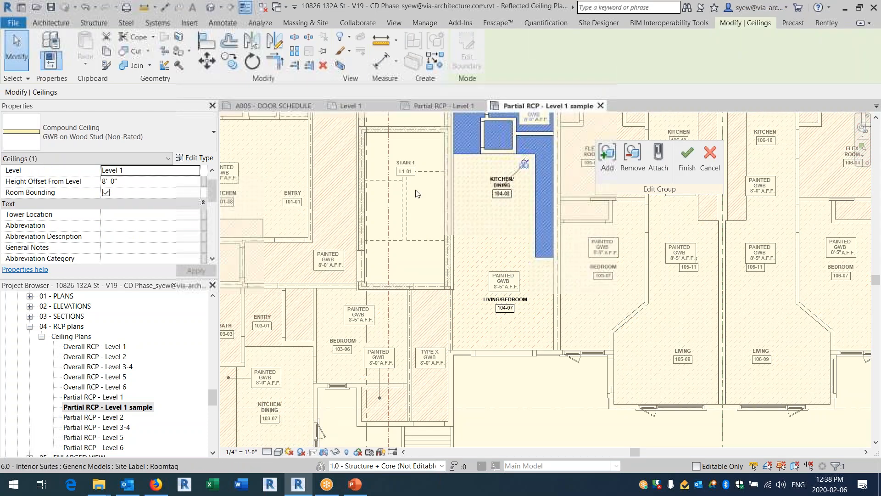
pyautogui.click(141, 182)
pyautogui.write("7'10")
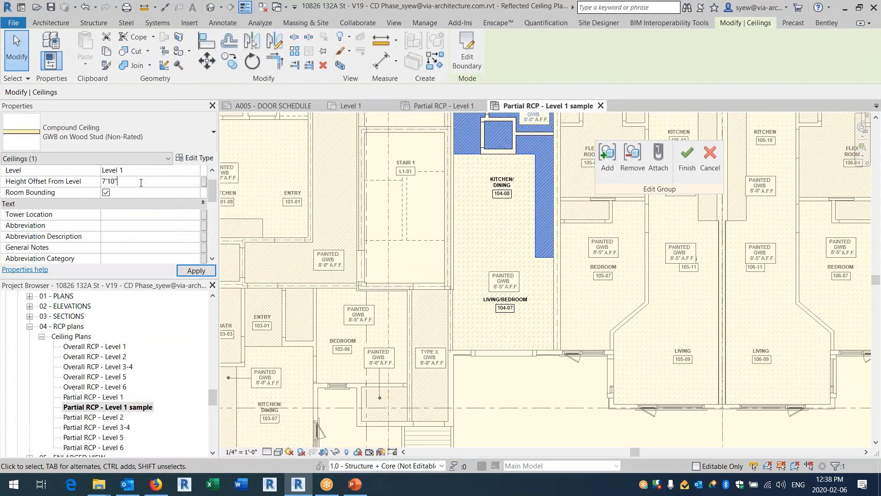
pyautogui.press('Return')
pyautogui.moveTo(576, 302); pyautogui.dragTo(575, 364, button='middle')
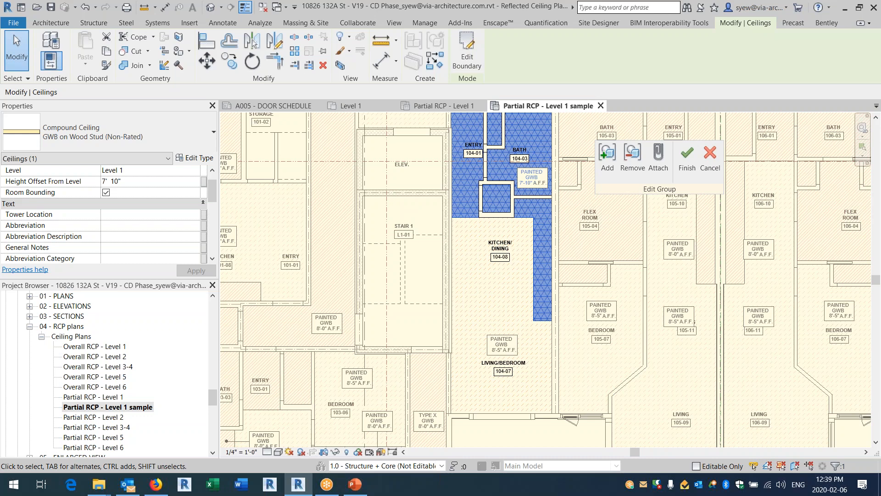
# - Finish editing the "Suite - Studio Type A4" model group and clear the selection
pyautogui.click(687, 156)
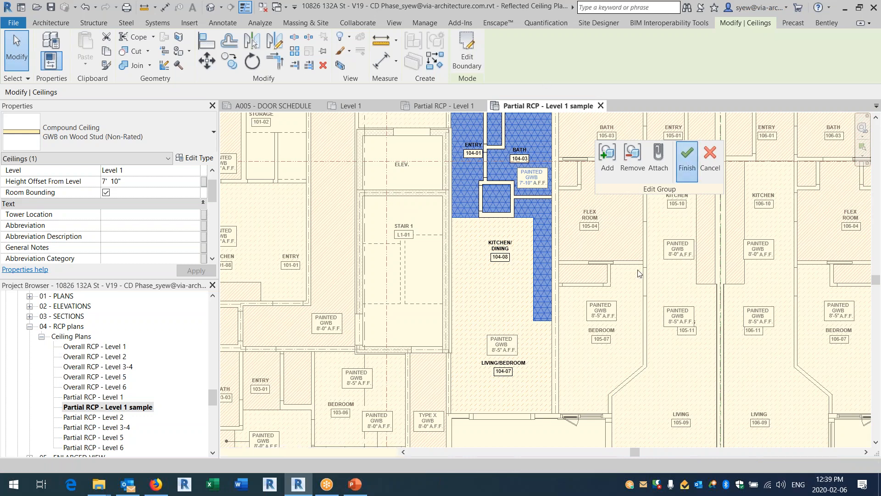
pyautogui.click(638, 270)
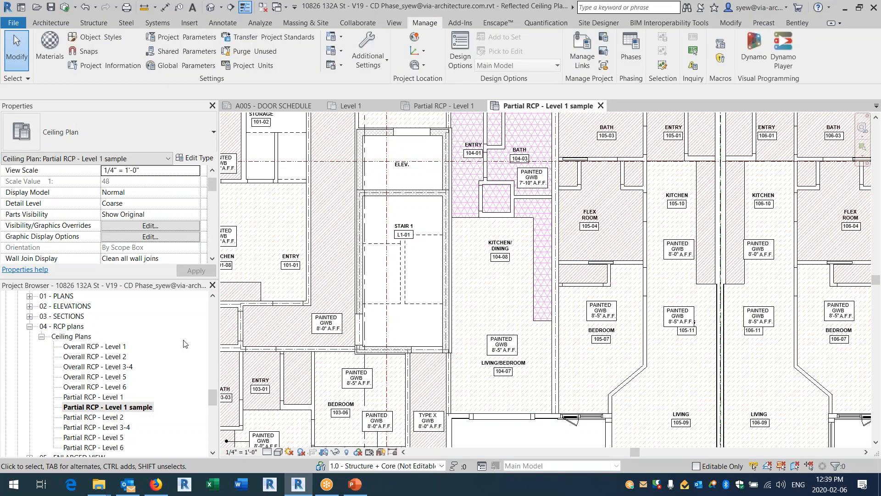
# - Open the "Partial RCP - Level 1" ceiling plan and set its view template to None
pyautogui.doubleClick(114, 398)
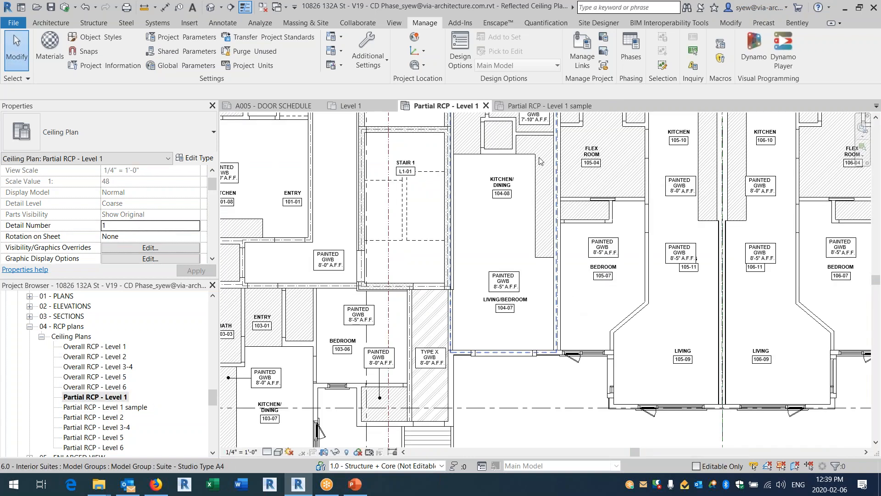
pyautogui.moveTo(542, 160); pyautogui.dragTo(543, 190, button='middle')
pyautogui.press('v')
pyautogui.press('v')
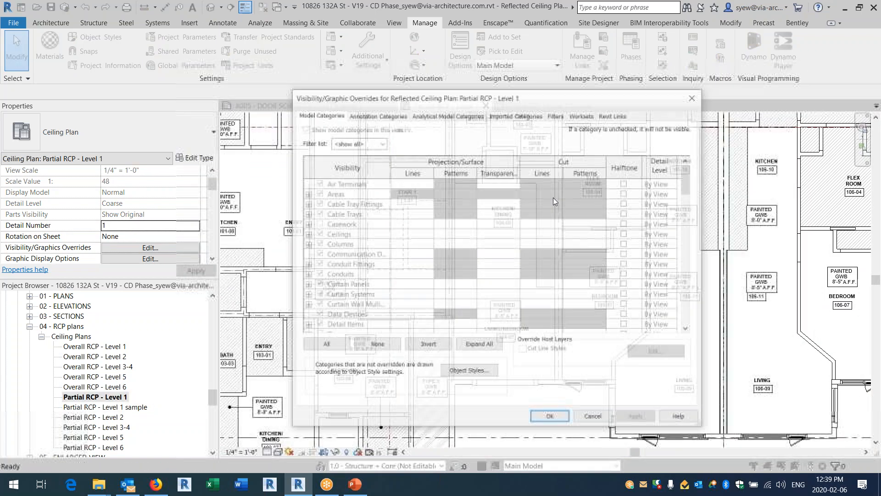
pyautogui.press('Escape')
pyautogui.moveTo(213, 183); pyautogui.dragTo(214, 226)
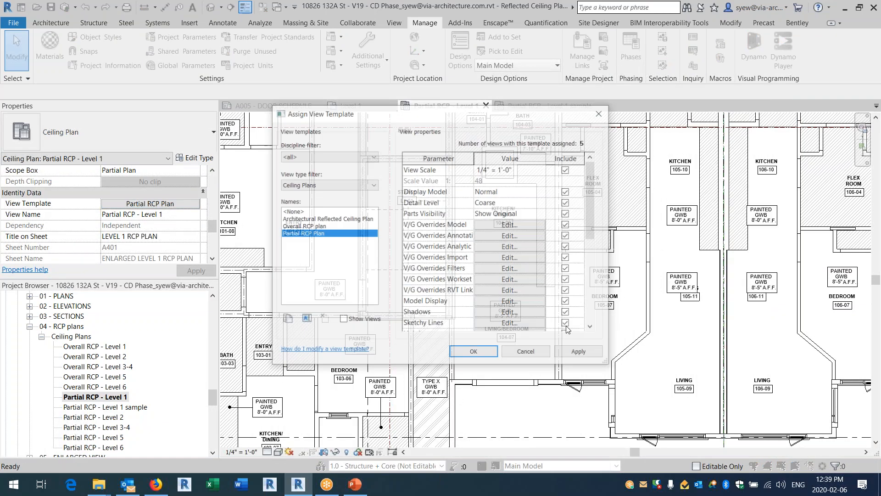
pyautogui.click(511, 257)
pyautogui.press('Escape')
pyautogui.click(296, 212)
pyautogui.click(477, 353)
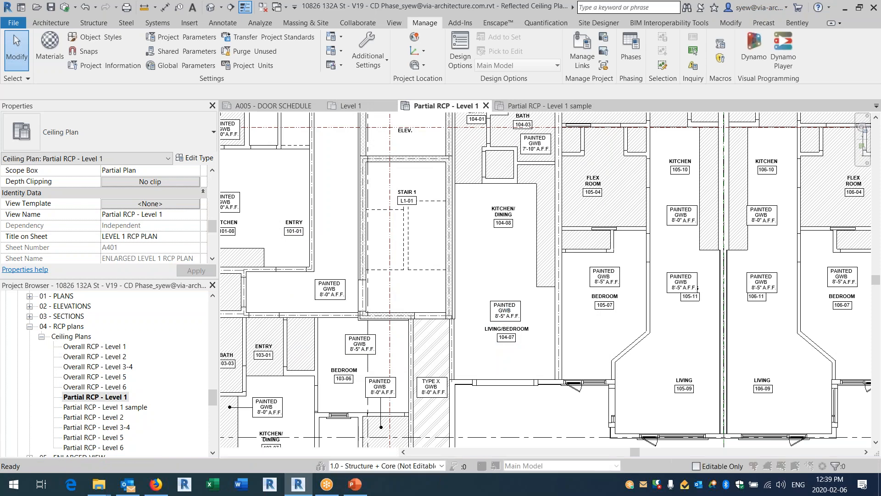
# - Examine the surface pattern override of the "Ceiling - GWB Rated" filter in this view's graphic overrides
pyautogui.press('v')
pyautogui.press('g')
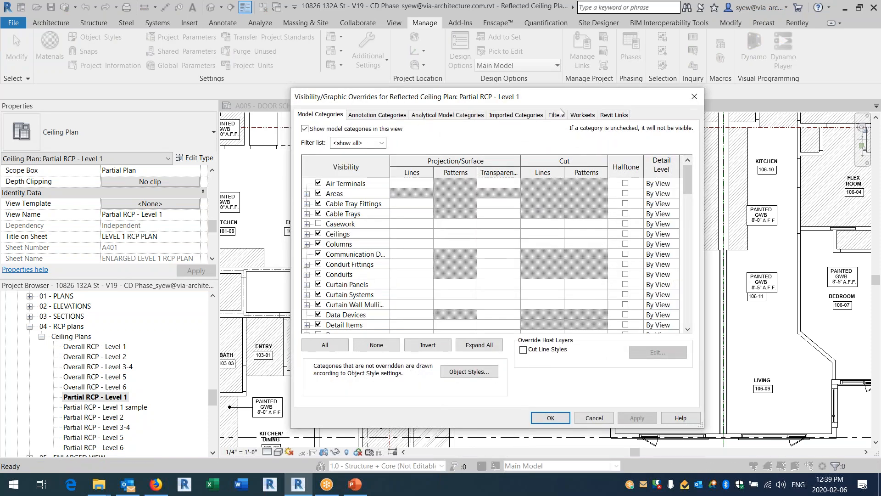
pyautogui.click(555, 114)
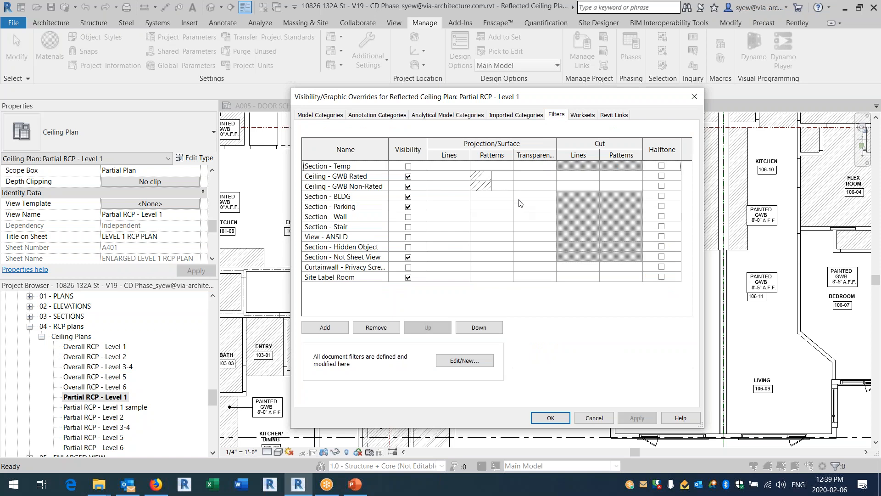
pyautogui.click(352, 178)
pyautogui.click(488, 178)
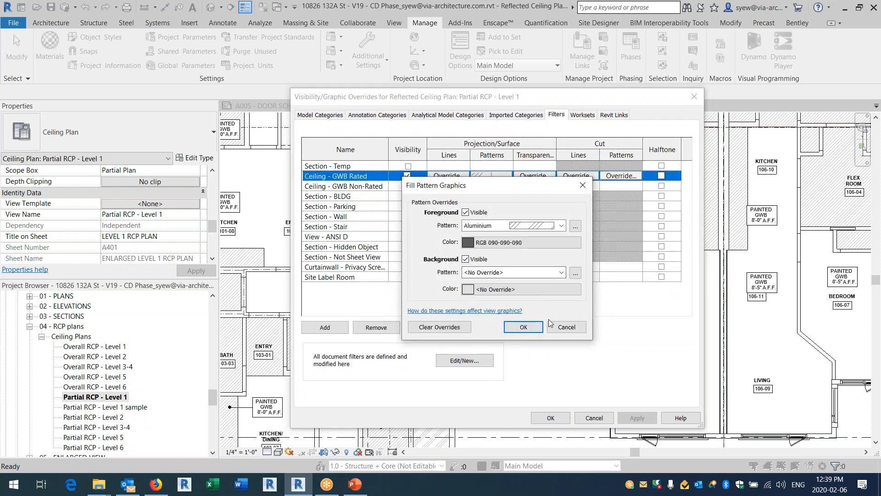
pyautogui.click(566, 326)
# - Examine the rules of the "Ceiling - GWB Rated" and "Ceiling - GWB Non-Rated" filters and return to the "Partial RCP - Level 1 sample" view
pyautogui.click(465, 360)
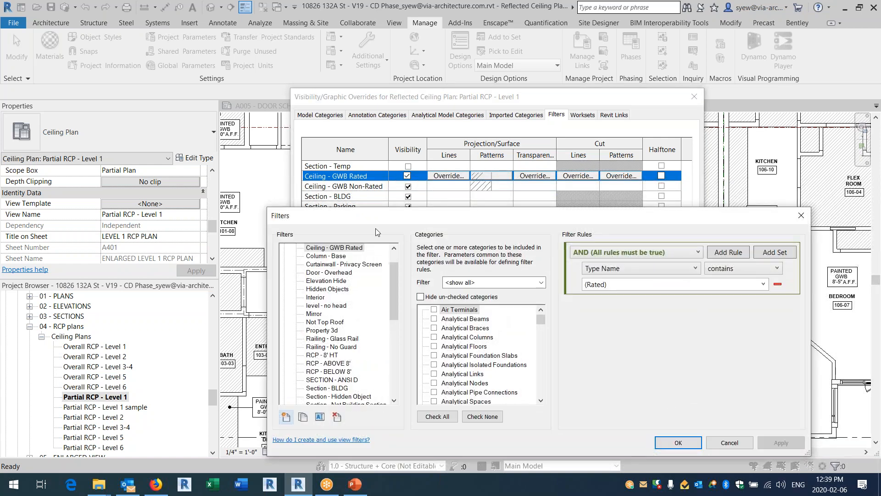
pyautogui.moveTo(404, 260); pyautogui.dragTo(405, 122)
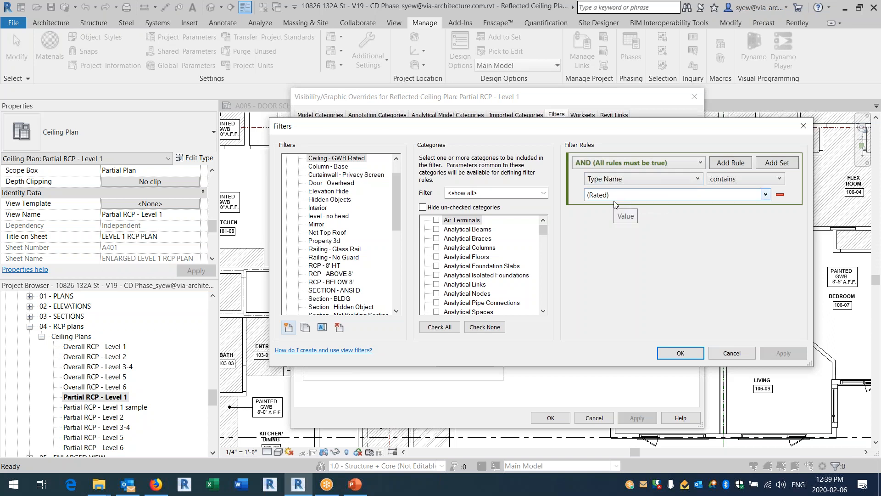
pyautogui.scroll(1, 398, 181)
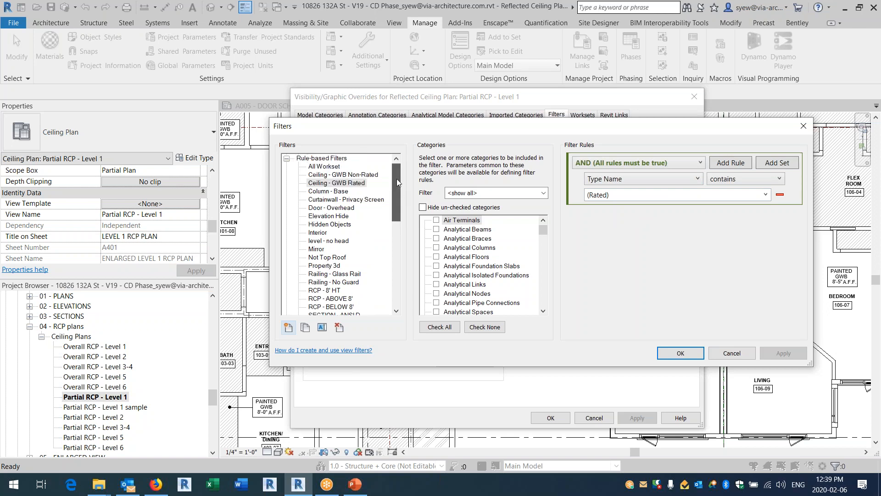
pyautogui.click(362, 175)
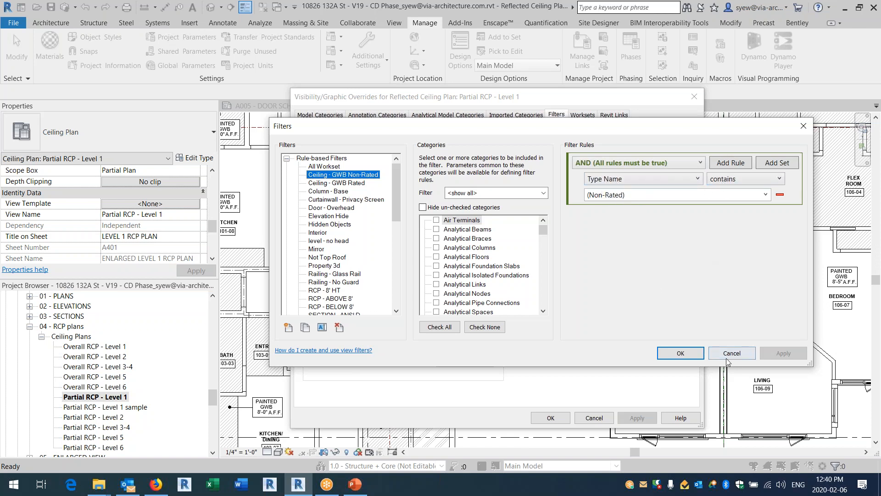
pyautogui.click(679, 353)
pyautogui.click(595, 418)
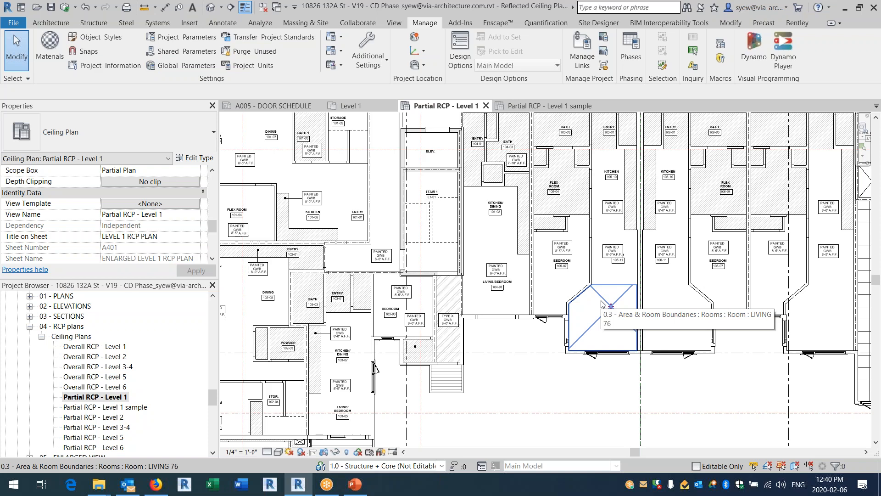
pyautogui.doubleClick(120, 407)
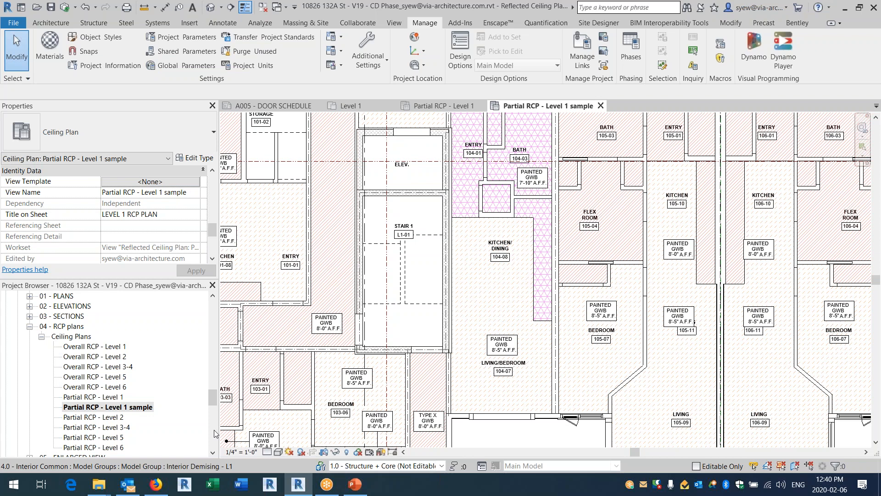
# - Open the reference "Level 1" floor plan and duplicate the view
pyautogui.moveTo(214, 400); pyautogui.dragTo(213, 315)
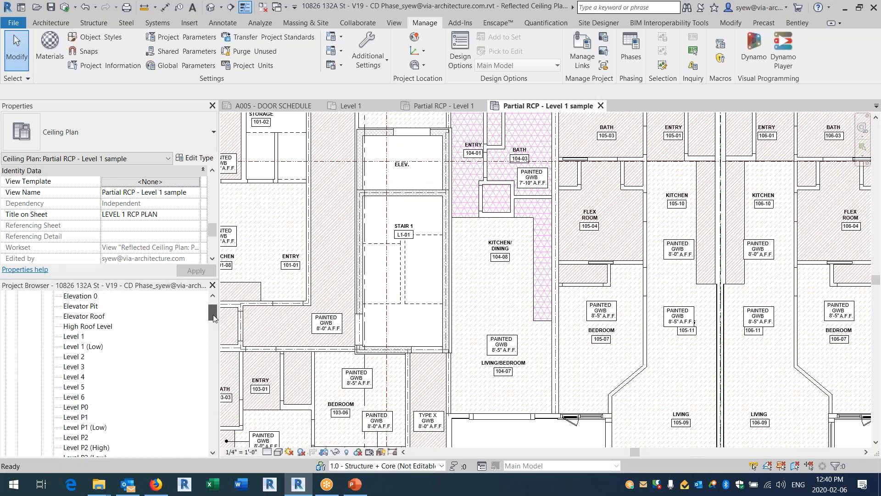
pyautogui.click(74, 337)
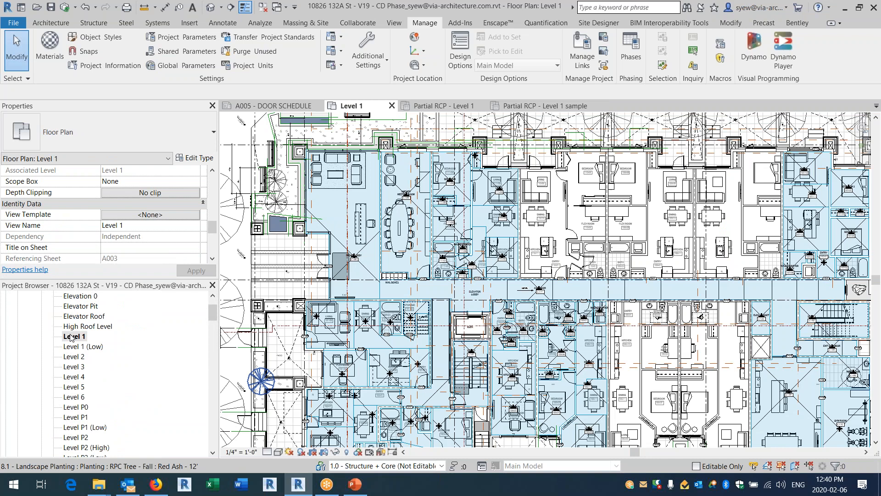
pyautogui.rightClick(71, 337)
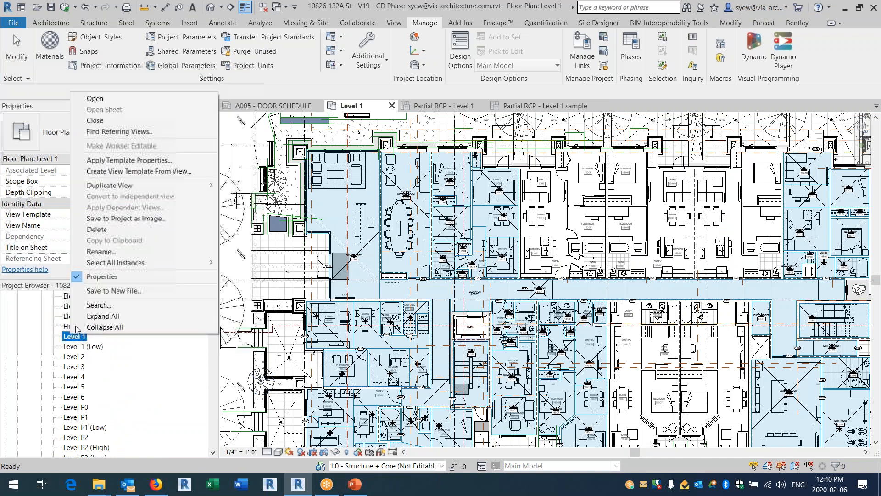
pyautogui.moveTo(122, 185)
pyautogui.click(262, 187)
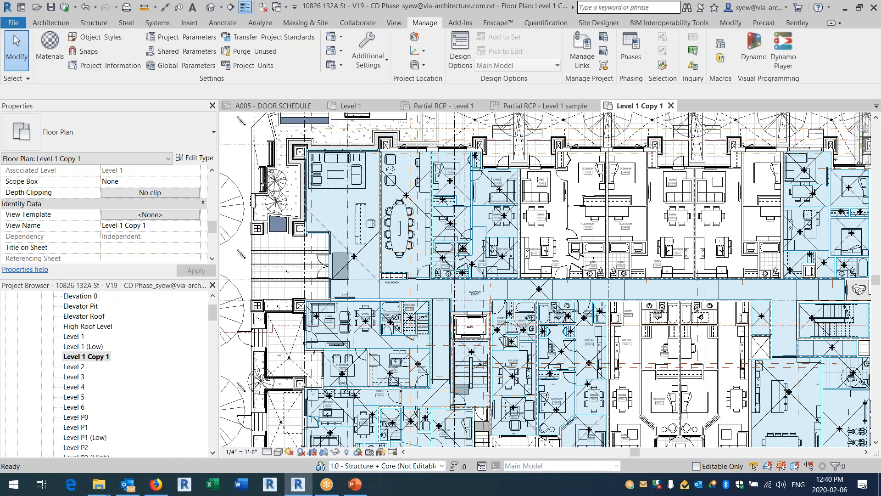
# - Rename the duplicated floor plan view as "Level 1 (SAMPLES)"
pyautogui.rightClick(98, 355)
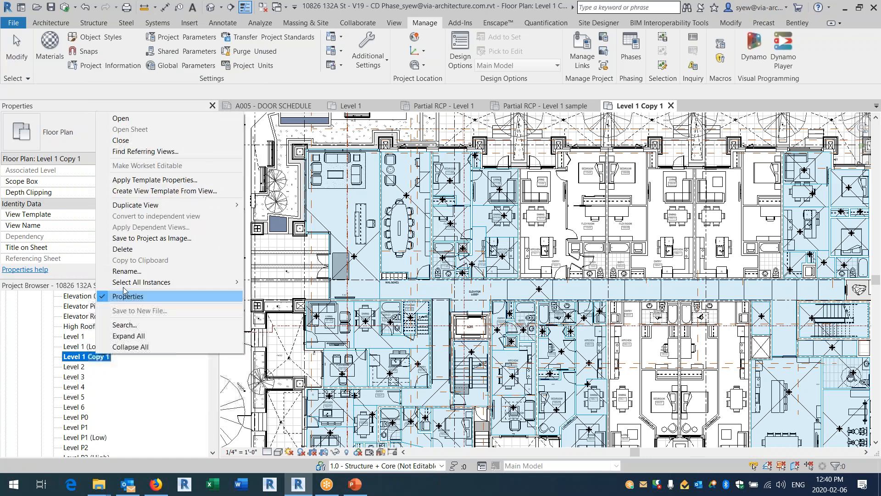
pyautogui.click(129, 270)
pyautogui.moveTo(88, 354); pyautogui.dragTo(191, 356)
pyautogui.write('(s')
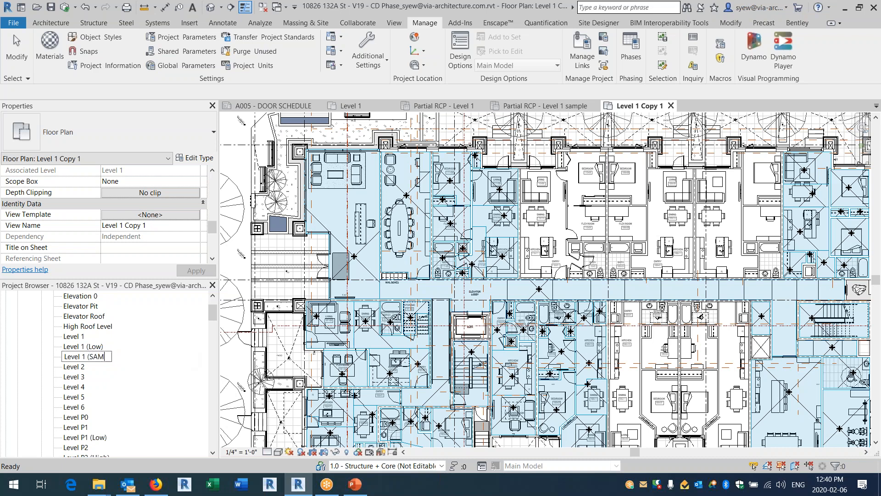
pyautogui.press('Return')
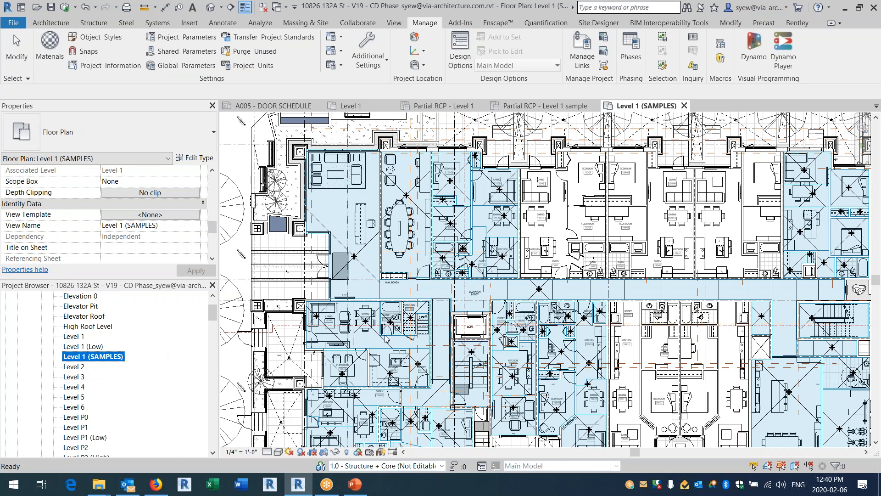
# - Hide the Rooms model category in the "Level 1 (SAMPLES)" view
pyautogui.press('v')
pyautogui.click(254, 329)
pyautogui.press('v')
pyautogui.press('v')
pyautogui.click(340, 226)
pyautogui.press('r')
pyautogui.scroll(-5, 356, 248)
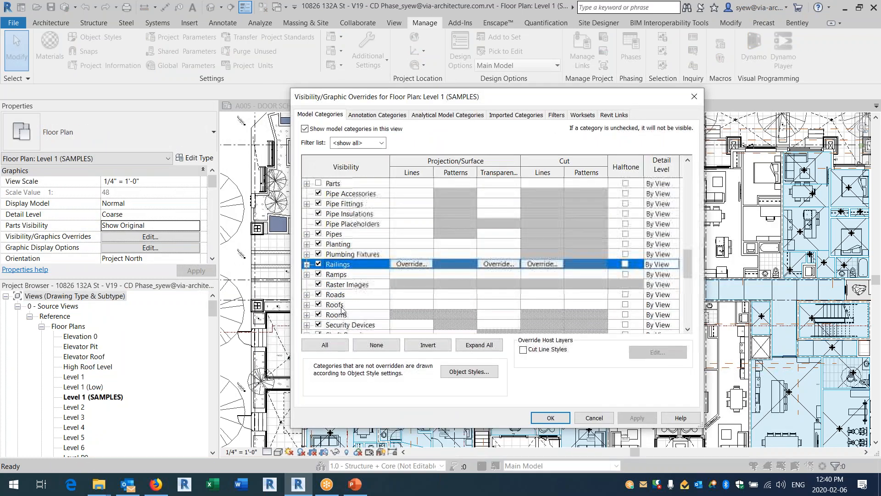
pyautogui.click(319, 314)
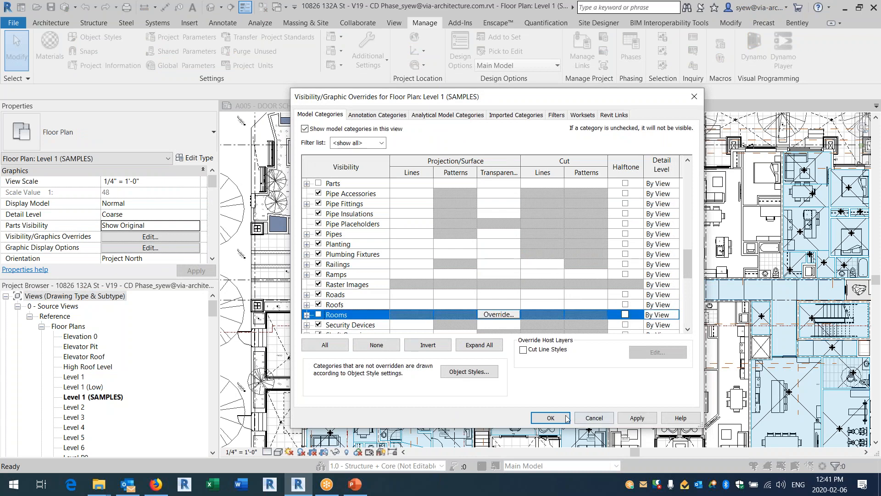
pyautogui.press('Return')
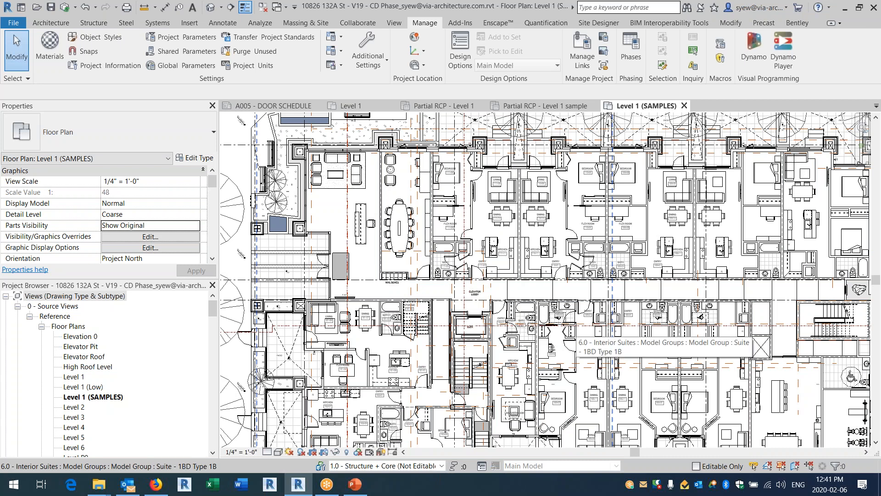
# - Create a rule-based view filter named "WALL - 1HR" that applies to the Walls category
pyautogui.press('v')
pyautogui.press('v')
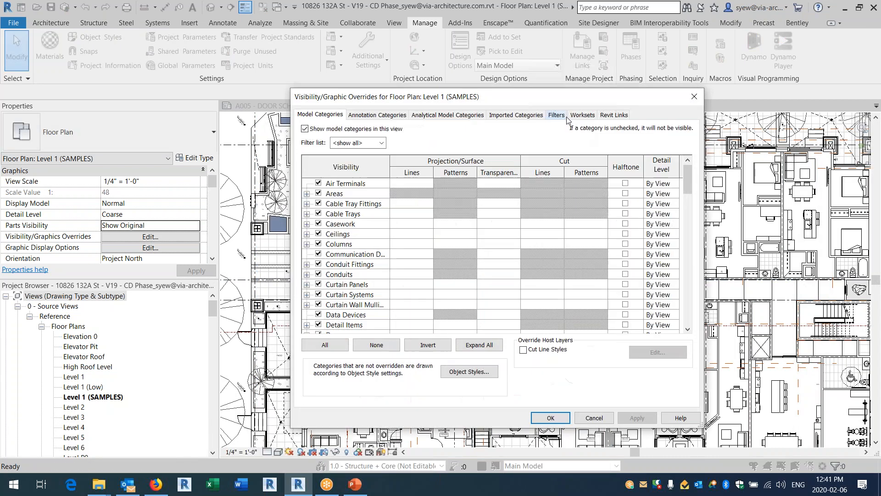
pyautogui.click(558, 115)
pyautogui.click(325, 327)
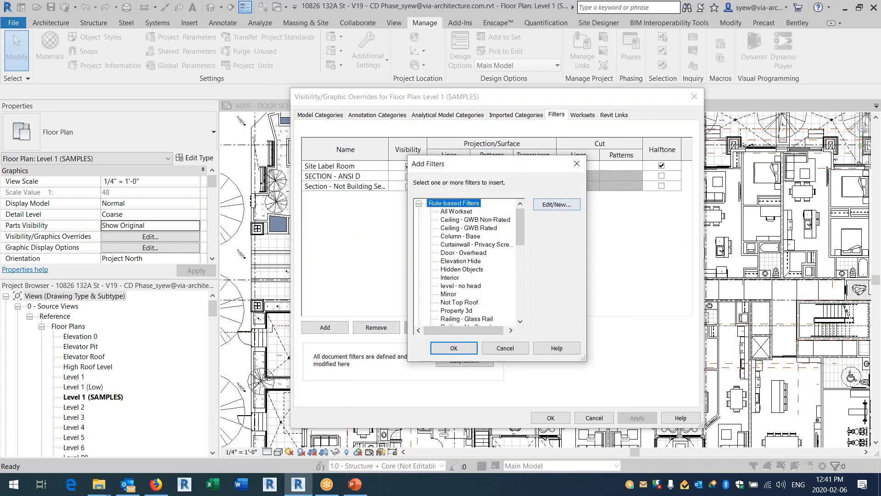
pyautogui.click(556, 204)
pyautogui.click(288, 327)
pyautogui.write('WALL - 1')
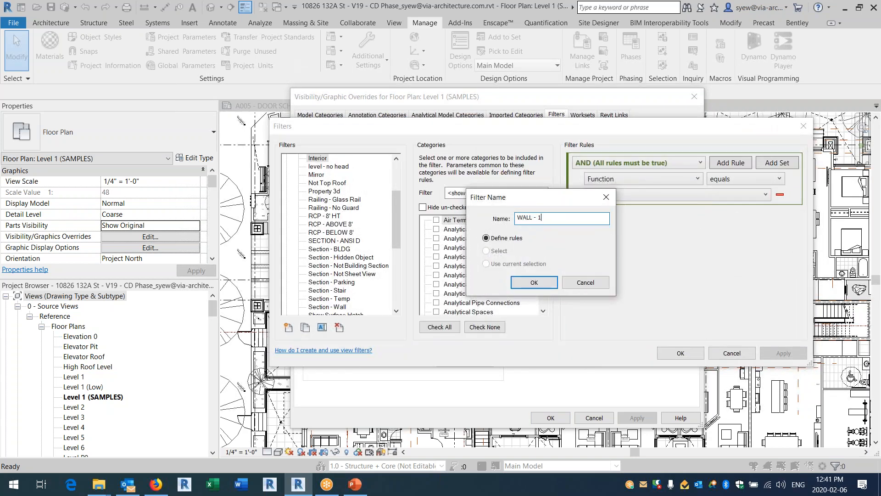
pyautogui.press('Return')
pyautogui.click(500, 250)
pyautogui.press('w')
pyautogui.click(436, 294)
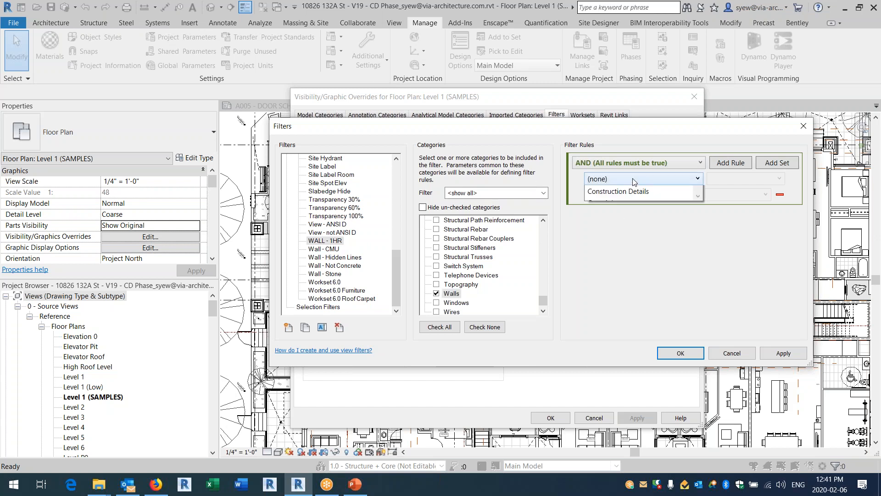
pyautogui.click(632, 178)
pyautogui.scroll(-4, 654, 259)
pyautogui.scroll(-10, 654, 258)
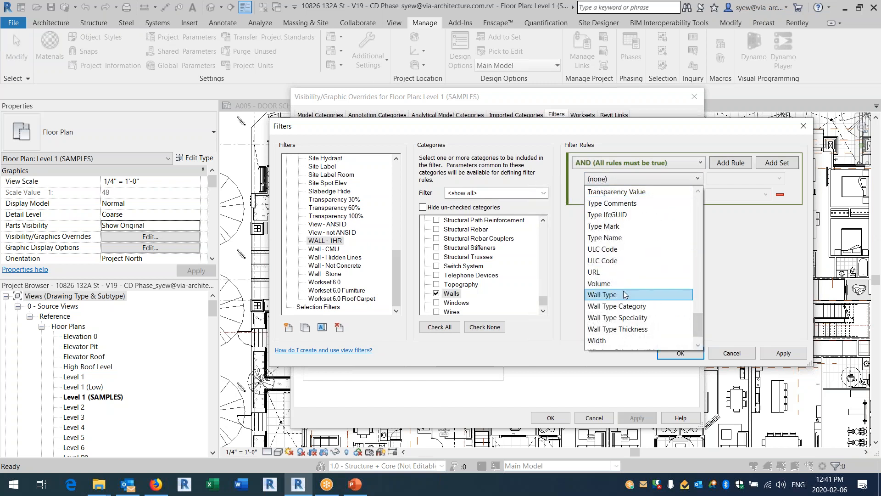
pyautogui.click(758, 254)
# - Define the "WALL - 1HR" filter rule on the Fire Rating parameter with the value "1 HR" and accept the filter
pyautogui.click(632, 181)
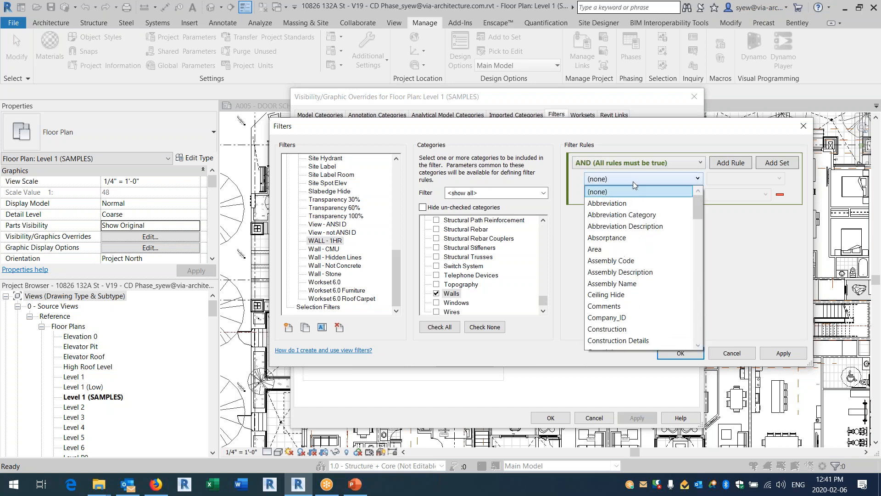
pyautogui.scroll(-4, 624, 275)
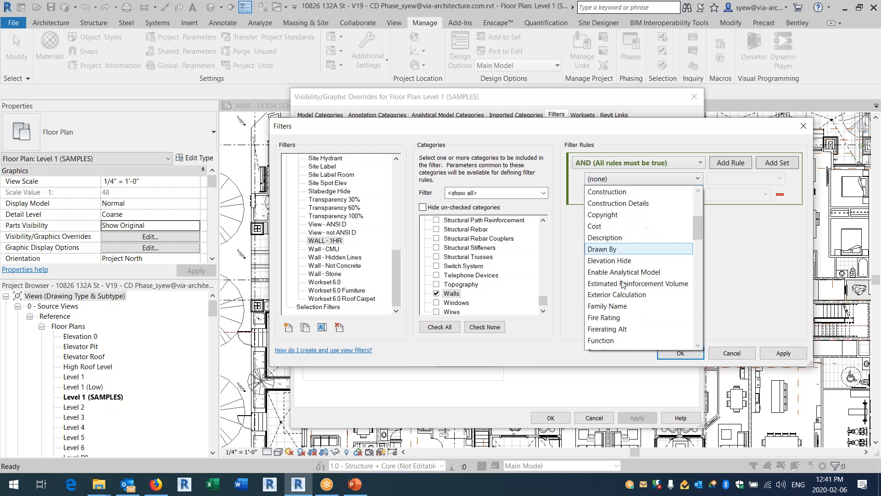
pyautogui.click(617, 318)
pyautogui.write('1 HR')
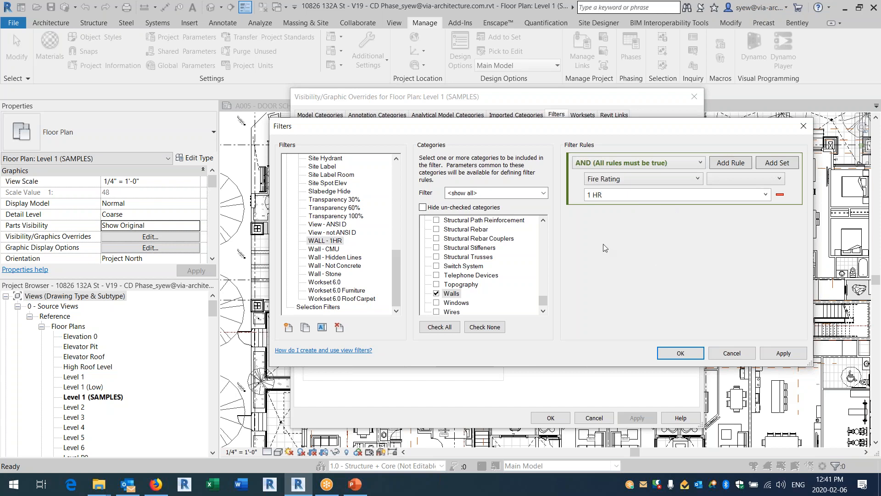
pyautogui.click(756, 174)
pyautogui.click(750, 191)
pyautogui.click(697, 355)
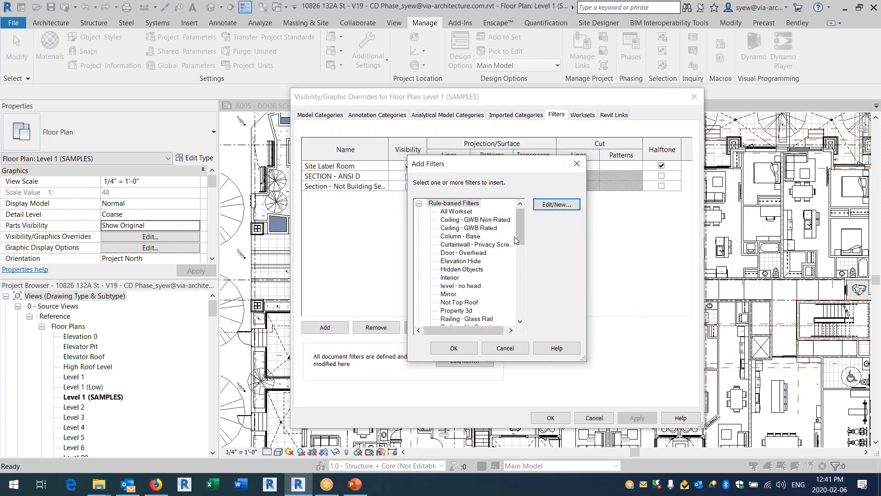
# - Add the "WALL - 1HR" filter to the "Level 1 (SAMPLES)" view's filter list
pyautogui.moveTo(523, 216); pyautogui.dragTo(518, 283)
pyautogui.click(458, 277)
pyautogui.click(468, 349)
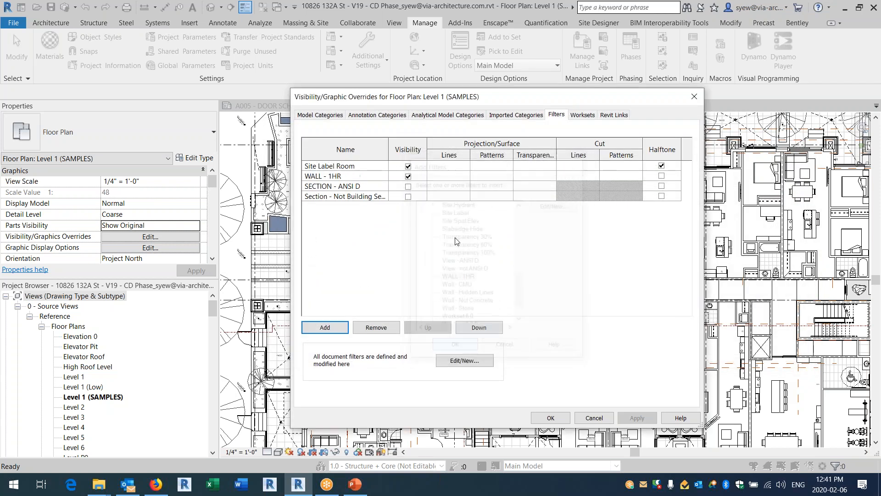
# - Override the cut pattern of the "WALL - 1HR" filter with a light red solid fill background
pyautogui.click(590, 178)
pyautogui.click(620, 176)
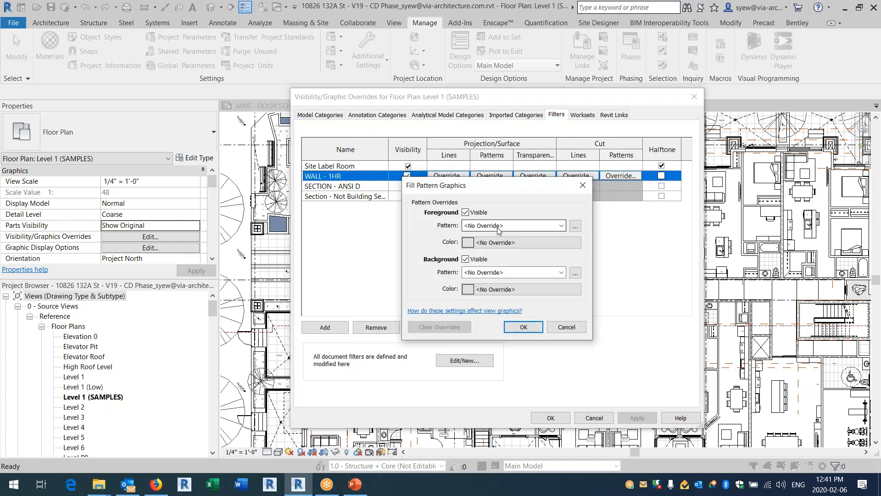
pyautogui.click(500, 272)
pyautogui.click(498, 189)
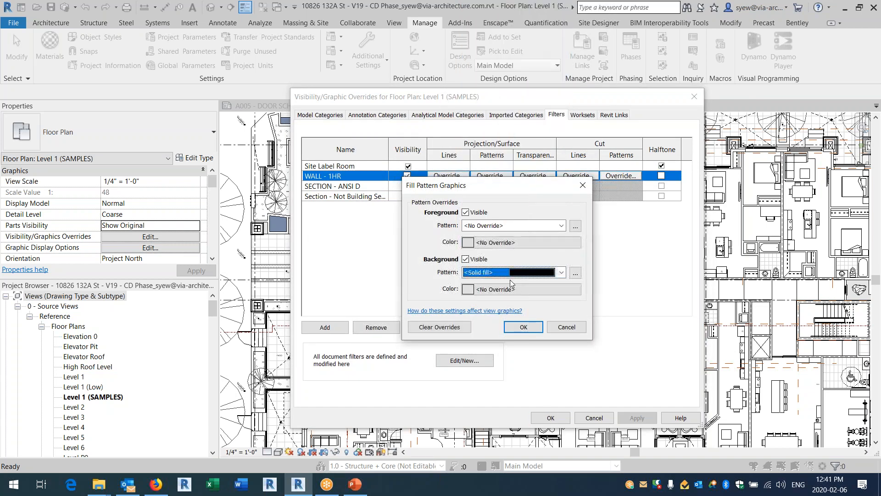
pyautogui.click(521, 289)
pyautogui.click(385, 182)
pyautogui.click(540, 359)
pyautogui.click(528, 331)
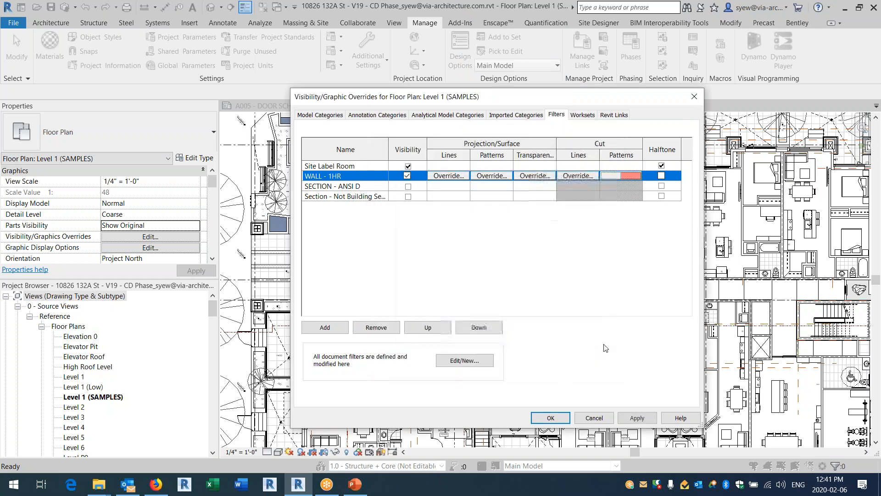
# - Duplicate the "WALL - 1HR" filter as "WALL - 2HR" and set its Fire Rating rule to "2 HR"
pyautogui.click(468, 360)
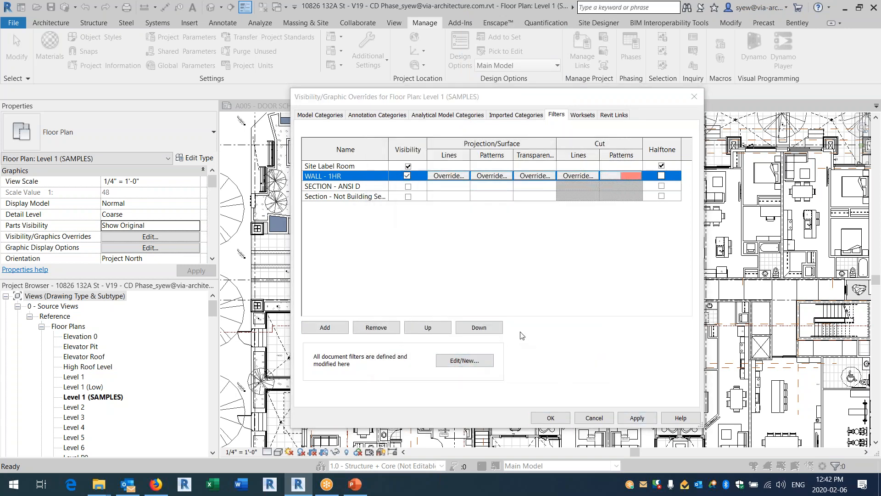
pyautogui.moveTo(546, 239); pyautogui.dragTo(544, 268)
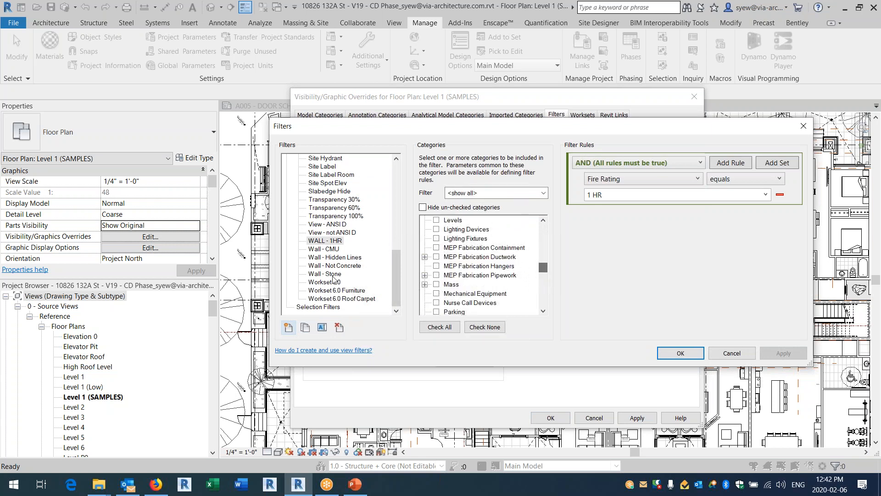
pyautogui.click(331, 242)
pyautogui.click(305, 328)
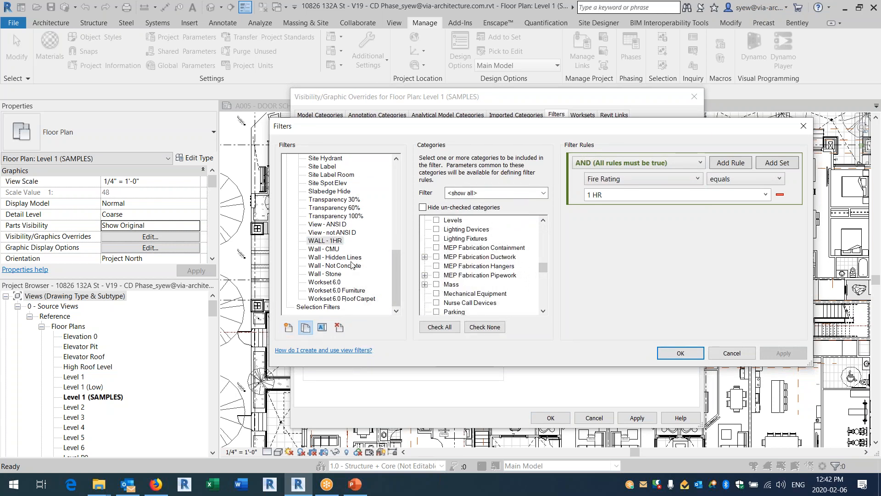
pyautogui.rightClick(347, 251)
pyautogui.click(365, 266)
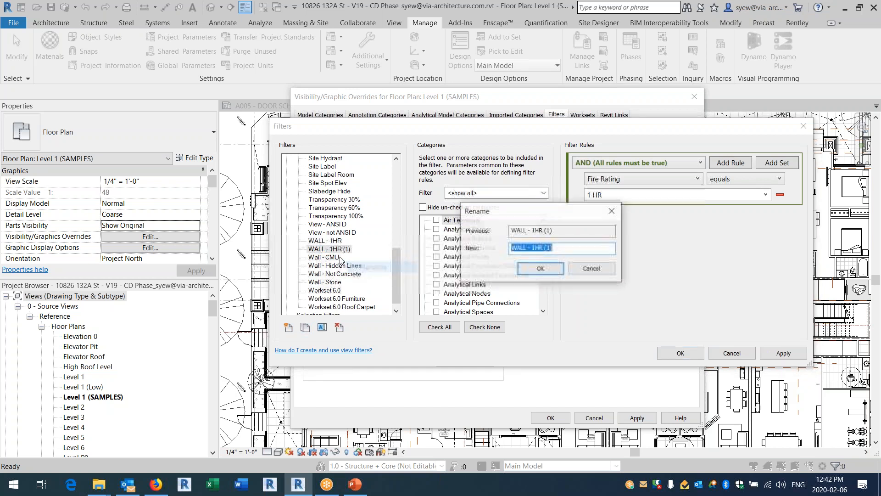
pyautogui.moveTo(532, 250); pyautogui.dragTo(539, 249)
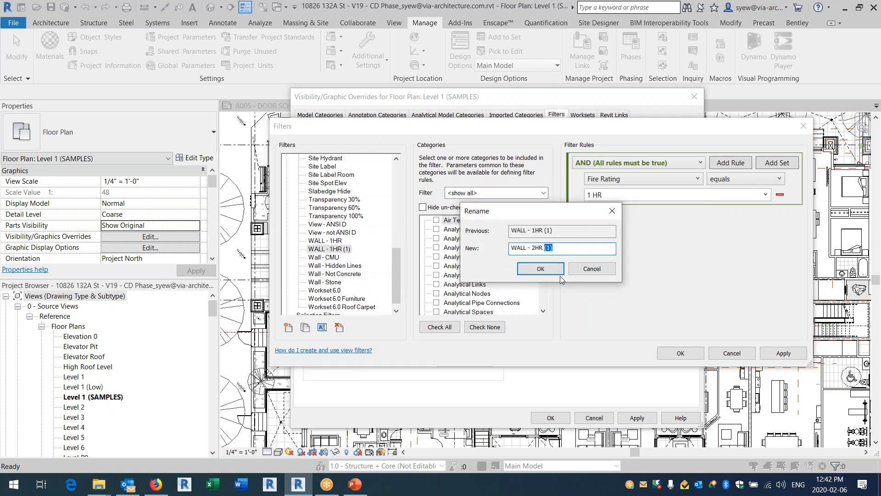
pyautogui.click(540, 269)
pyautogui.click(592, 196)
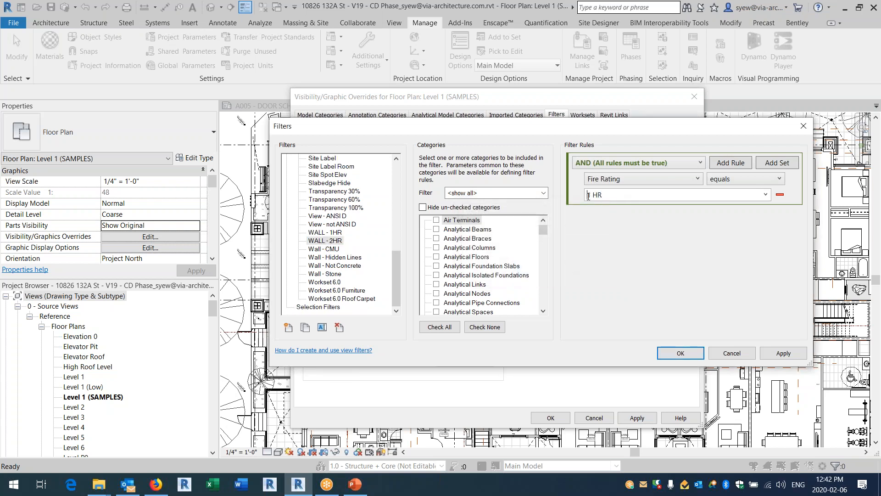
pyautogui.press('Return')
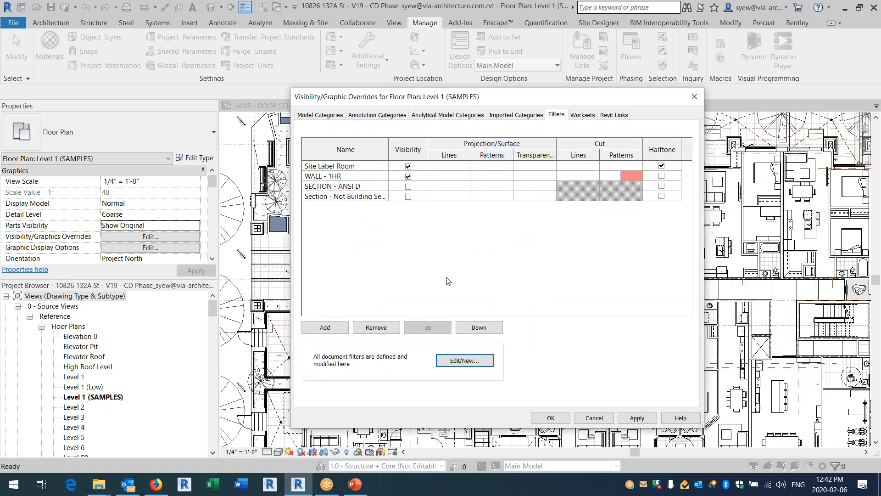
# - Add the "WALL - 2HR" filter to the "Level 1 (SAMPLES)" view's filter list
pyautogui.click(342, 323)
pyautogui.moveTo(521, 216); pyautogui.dragTo(516, 292)
pyautogui.click(461, 278)
pyautogui.click(455, 349)
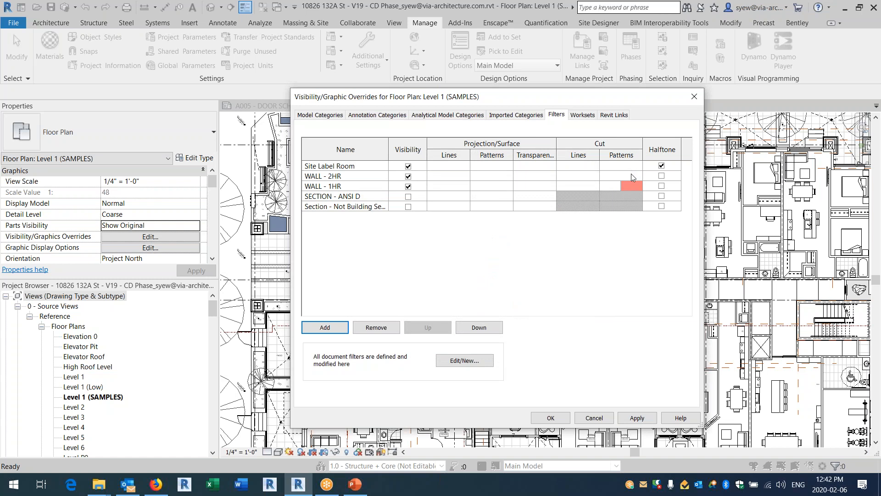
# - Override the cut pattern of the "WALL - 2HR" filter with a green (RGB 000-255-128) solid fill background
pyautogui.click(629, 176)
pyautogui.click(621, 175)
pyautogui.click(518, 225)
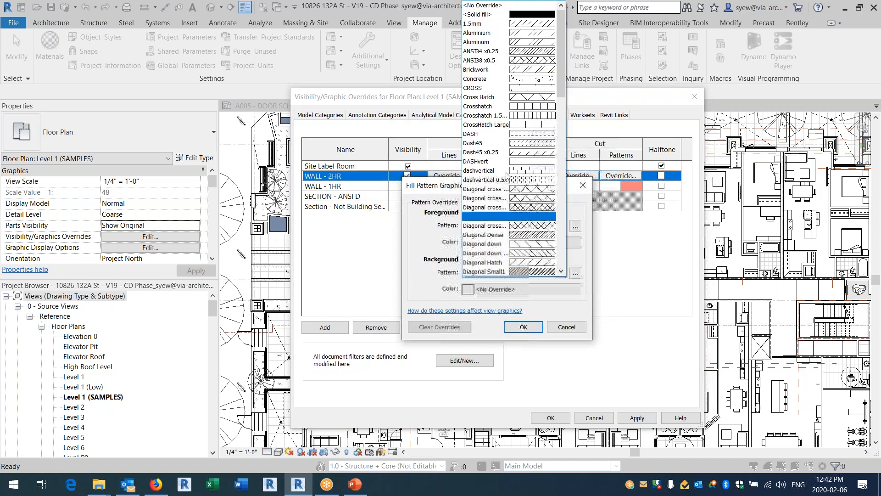
pyautogui.click(516, 15)
pyautogui.click(519, 290)
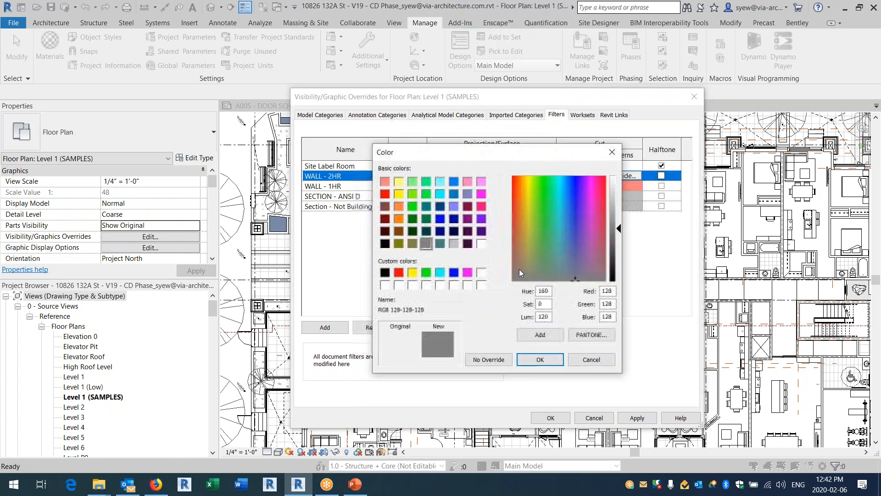
pyautogui.click(426, 181)
pyautogui.click(541, 360)
pyautogui.click(531, 328)
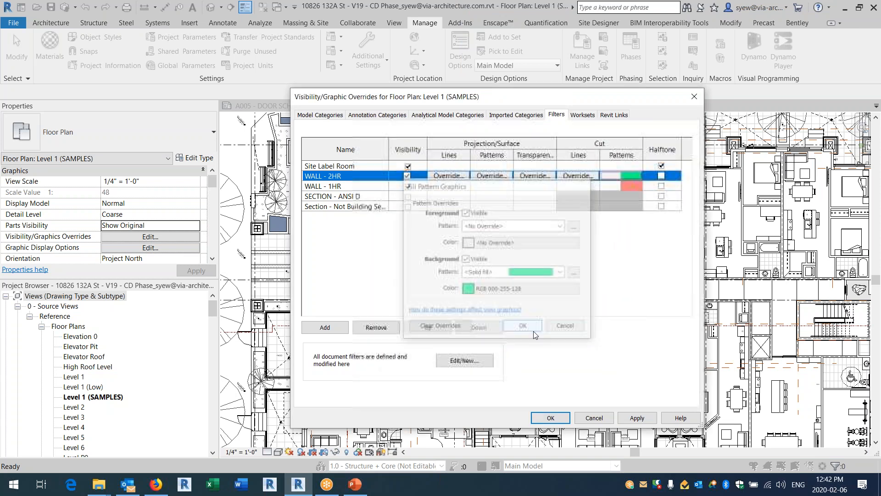
# - Duplicate the "WALL - 2HR" filter and rename the copy "WALL - 1.5HR"
pyautogui.click(325, 327)
pyautogui.moveTo(521, 224); pyautogui.dragTo(519, 298)
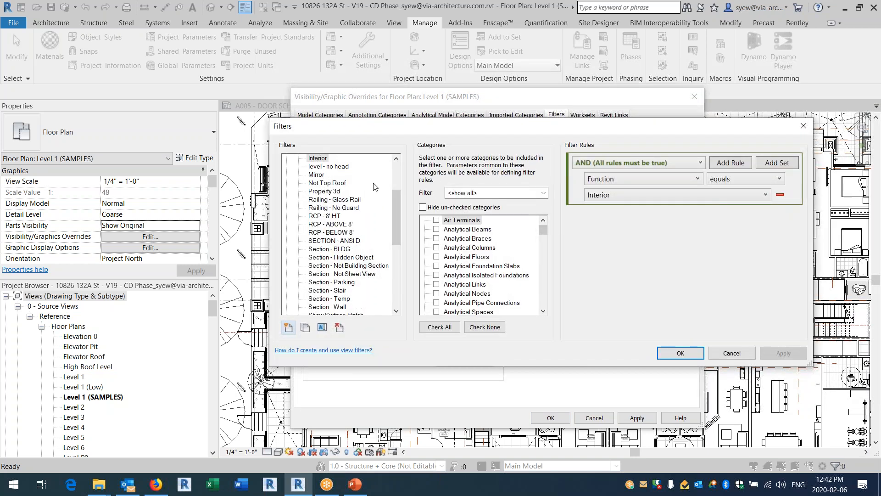
pyautogui.scroll(-4, 401, 237)
pyautogui.scroll(-1, 401, 243)
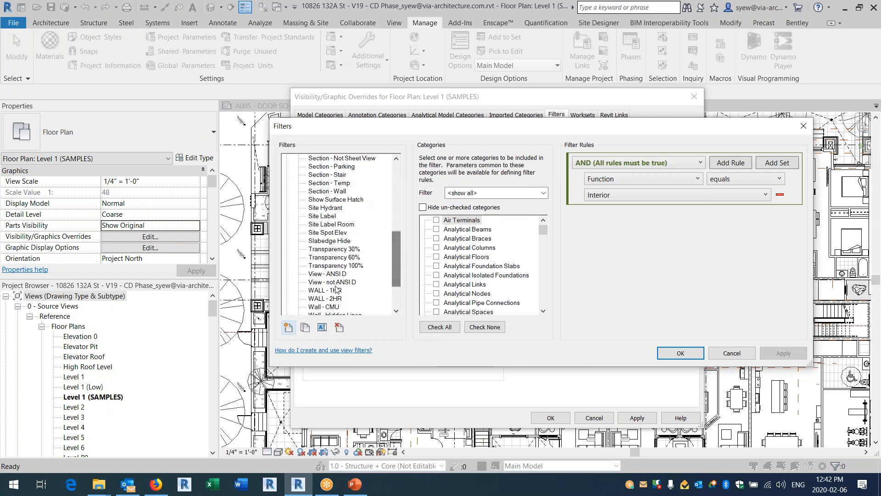
pyautogui.click(325, 299)
pyautogui.click(306, 332)
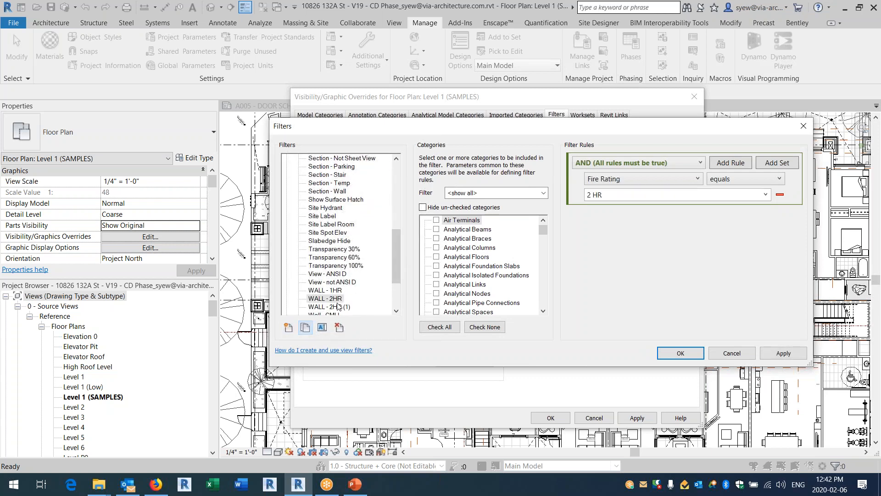
pyautogui.rightClick(335, 307)
pyautogui.click(363, 323)
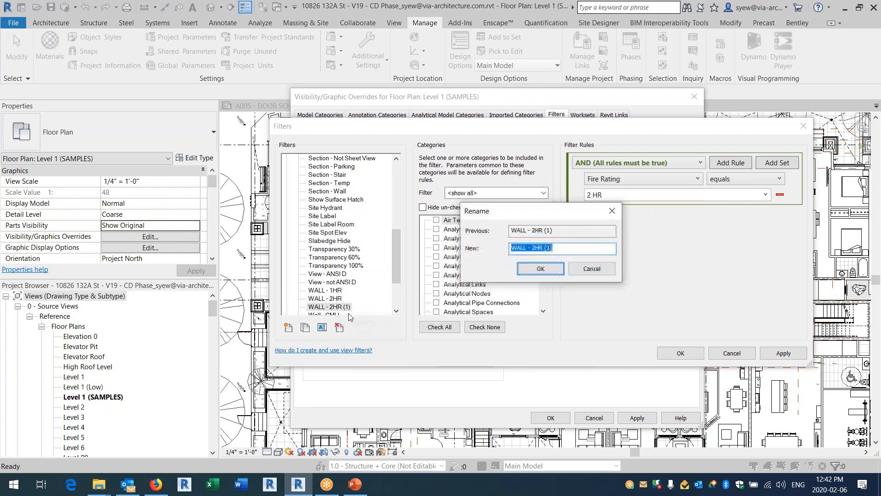
pyautogui.moveTo(533, 247); pyautogui.dragTo(582, 247)
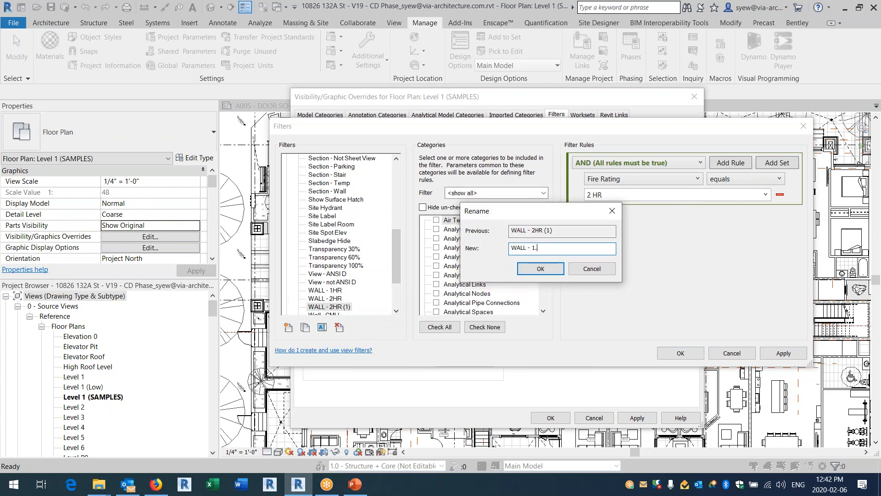
pyautogui.press('Return')
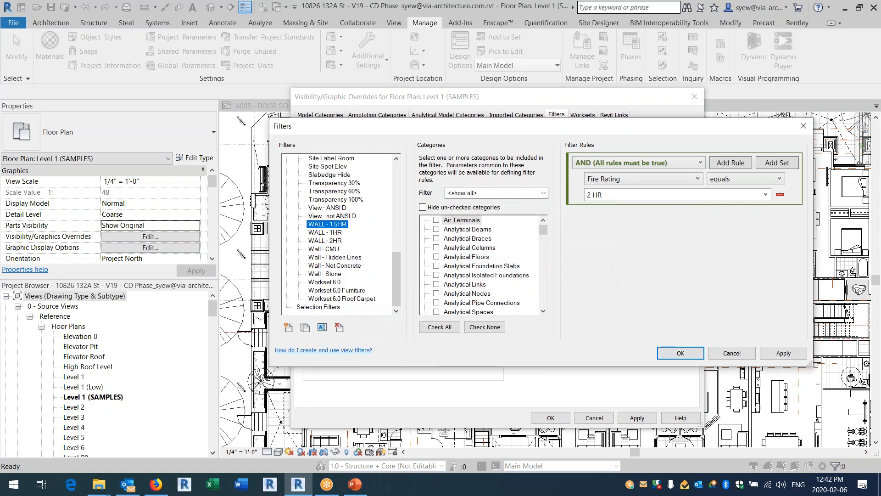
# - Set the "WALL - 1.5HR" filter's Fire Rating rule to "1.5 HR" and add the filter to the view
pyautogui.click(596, 195)
pyautogui.click(589, 195)
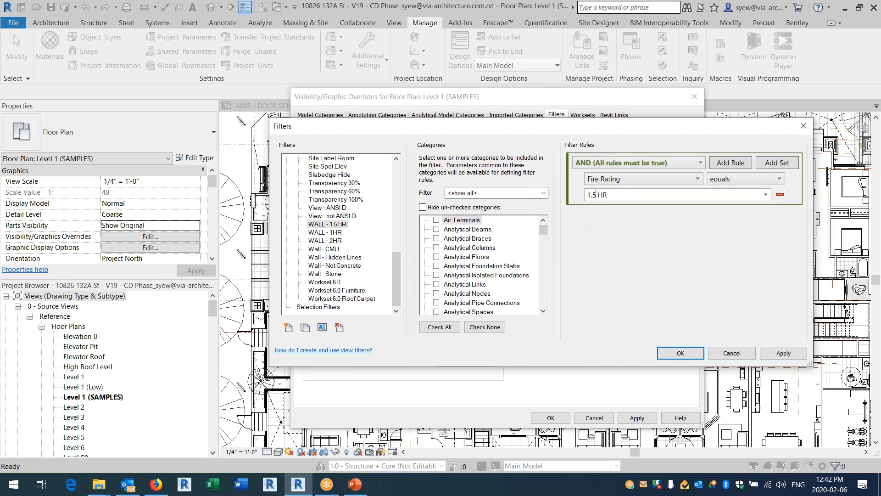
pyautogui.press('Return')
pyautogui.moveTo(515, 232); pyautogui.dragTo(527, 287)
pyautogui.click(454, 348)
# - Override the "WALL - 1.5HR" filter's cut pattern with a pink (RGB 255-128-255) solid fill background and accept the view's graphic overrides
pyautogui.click(622, 186)
pyautogui.click(620, 185)
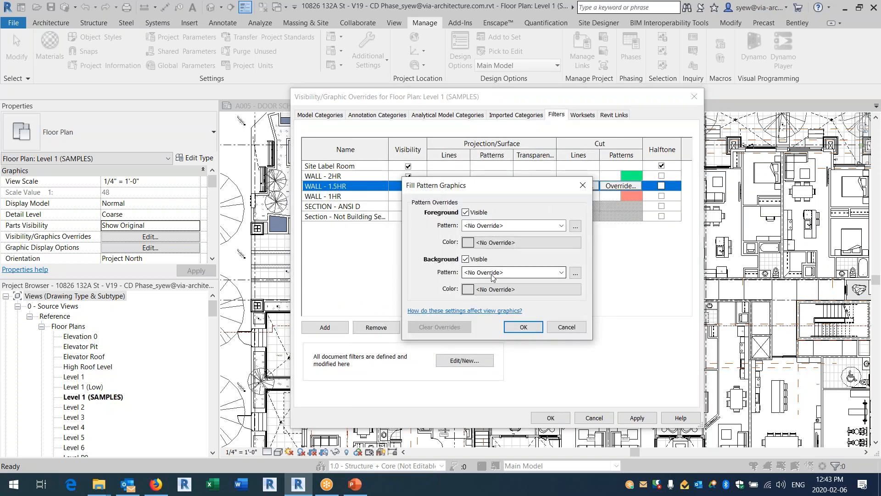
pyautogui.click(561, 272)
pyautogui.click(539, 19)
pyautogui.click(521, 288)
pyautogui.click(481, 182)
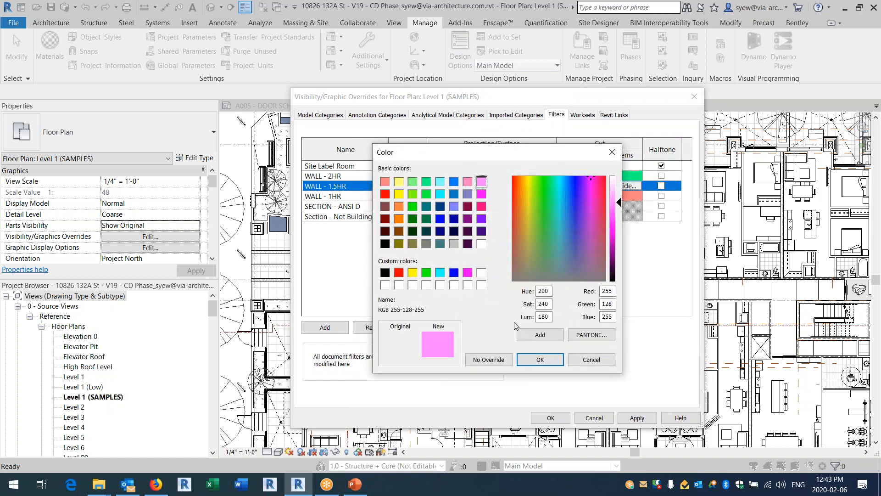
pyautogui.click(540, 360)
pyautogui.click(523, 327)
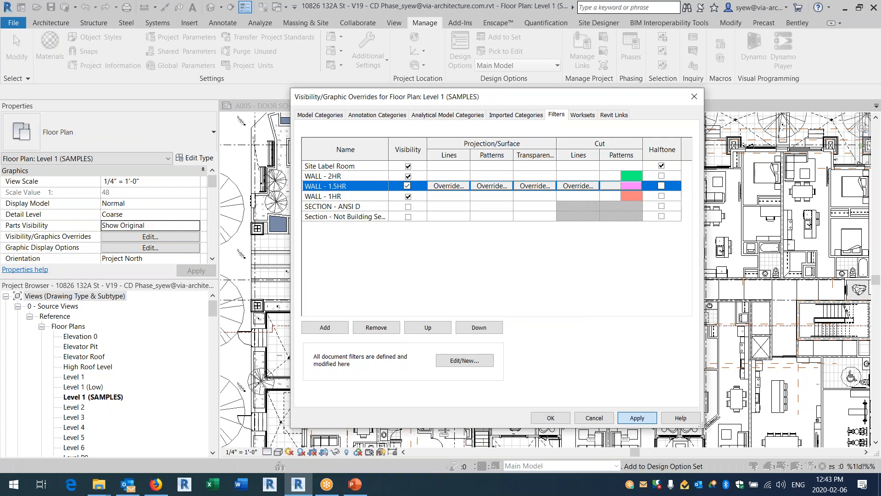
pyautogui.click(564, 418)
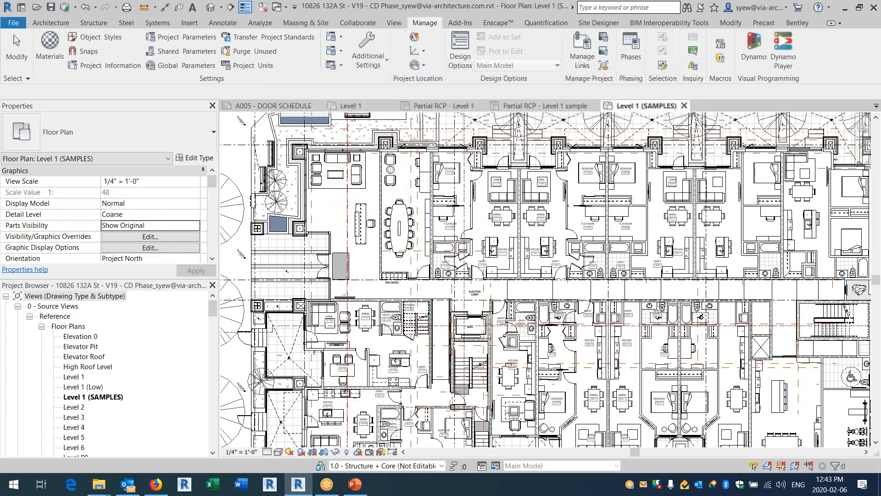
# - Set the Fire Rating type parameter of the grouped "Party - 8 1/2"" wall below the shaft to "1 HR"
pyautogui.scroll(4, 700, 317)
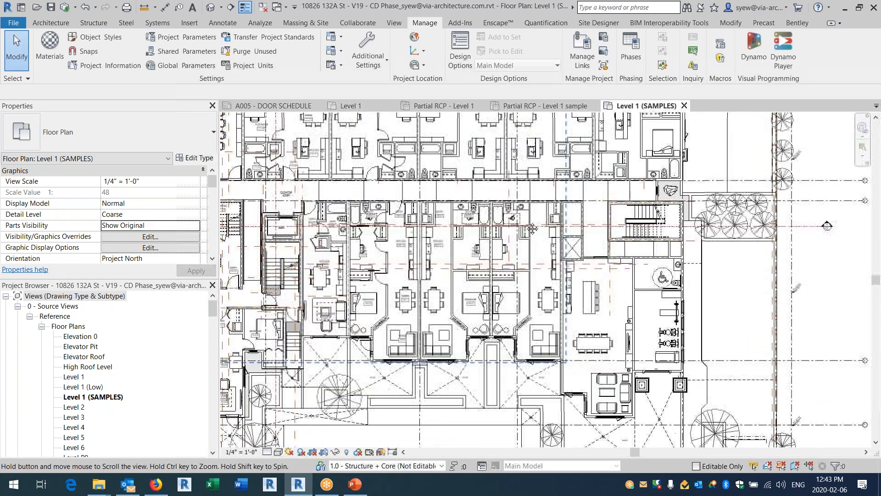
pyautogui.scroll(4, 546, 301)
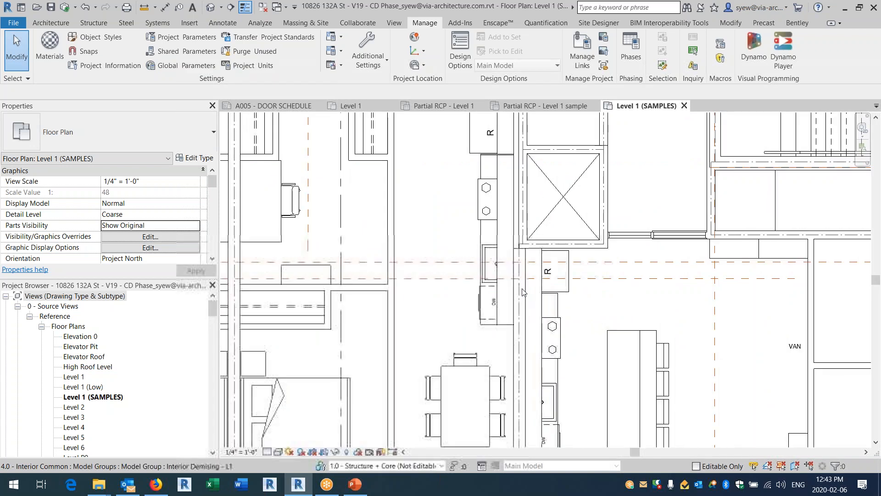
pyautogui.click(516, 290)
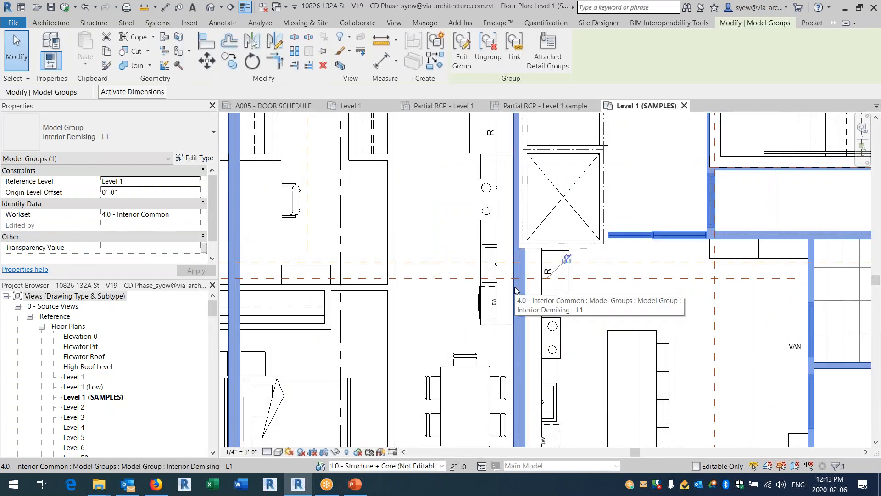
pyautogui.press('Escape')
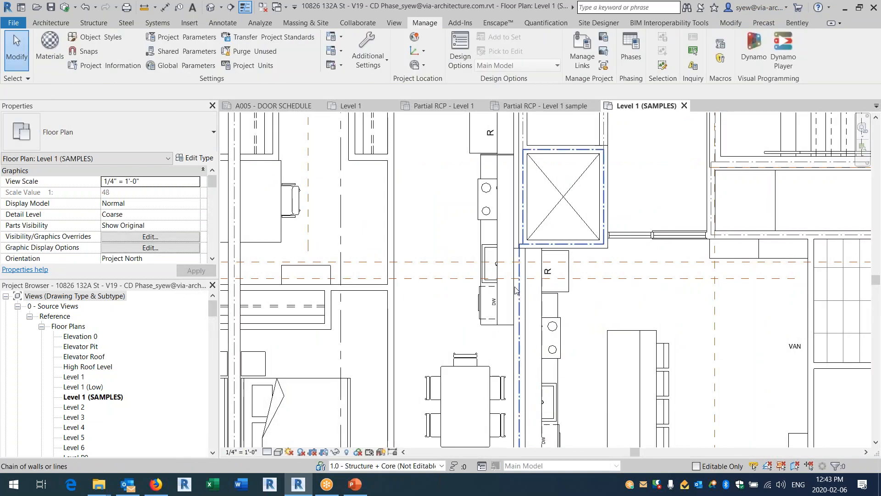
pyautogui.click(516, 290)
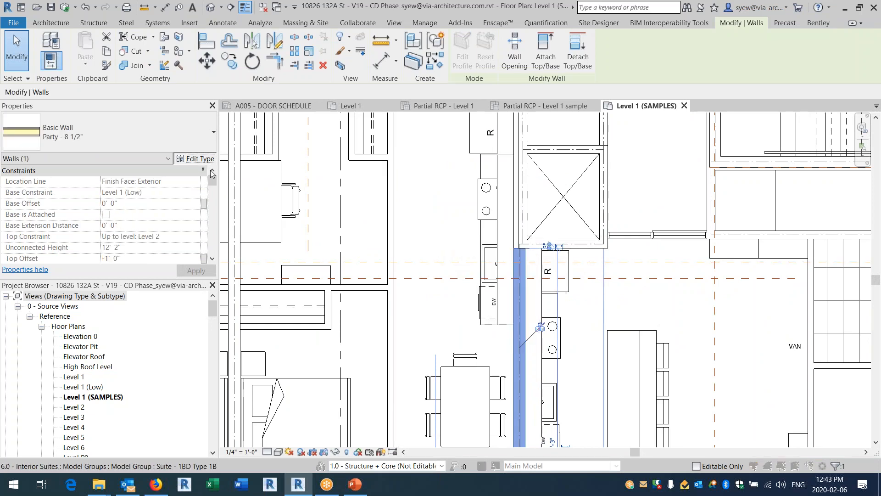
pyautogui.click(194, 158)
pyautogui.moveTo(462, 197); pyautogui.dragTo(456, 295)
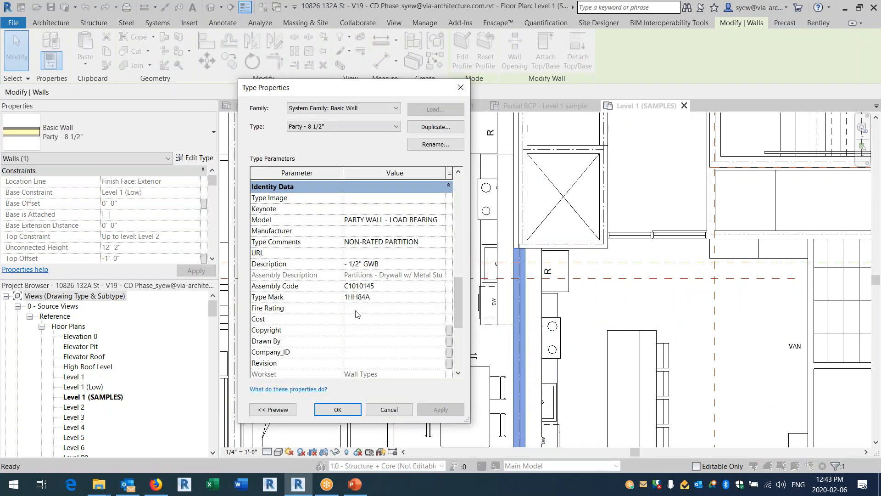
pyautogui.write('1 HR')
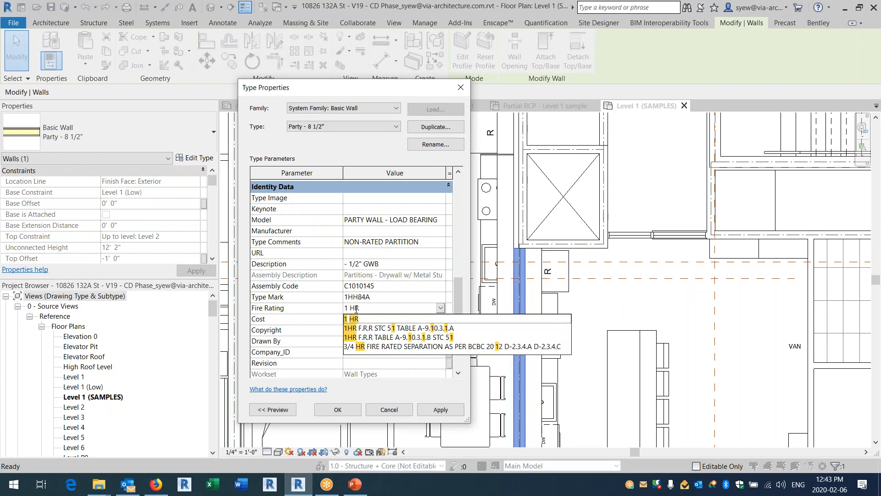
pyautogui.click(353, 327)
pyautogui.click(429, 410)
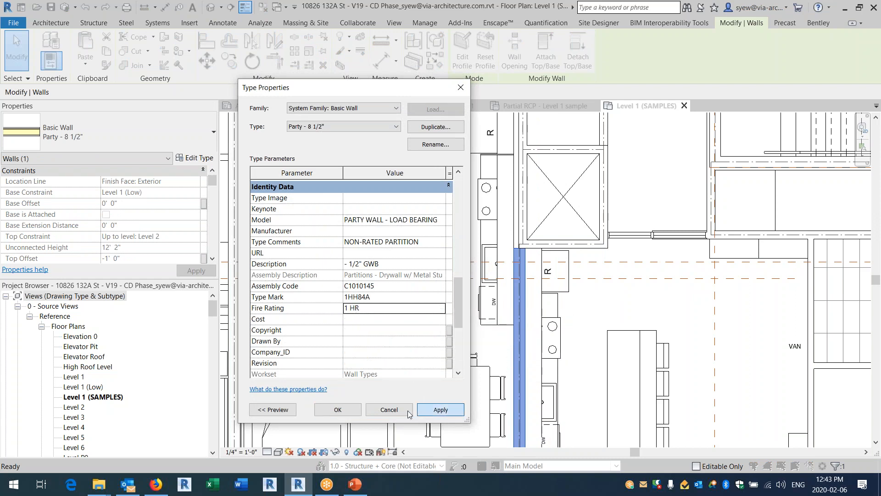
pyautogui.click(338, 409)
pyautogui.scroll(-3, 544, 401)
pyautogui.press('Escape')
# - Set the Fire Rating type parameter of the "Partition Wood Acoustic Rated - 6"" corridor wall above the bathroom to "1.5 HR"
pyautogui.scroll(5, 469, 226)
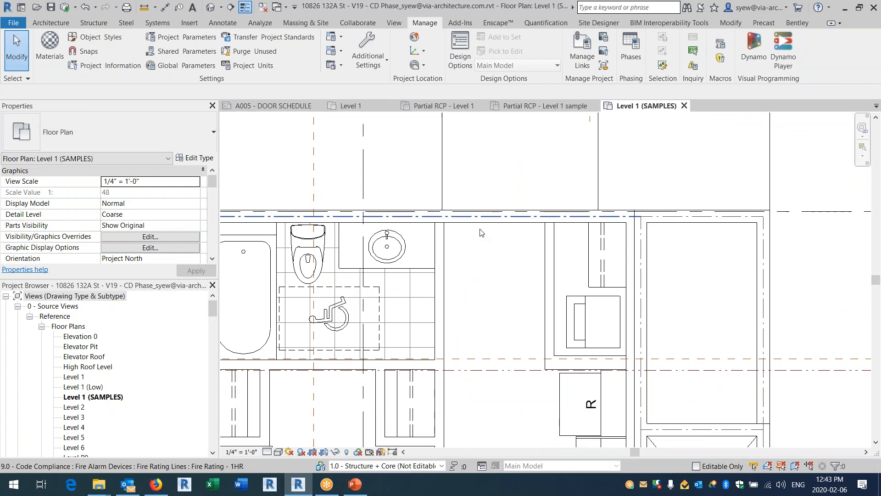
pyautogui.press('Tab')
pyautogui.click(480, 225)
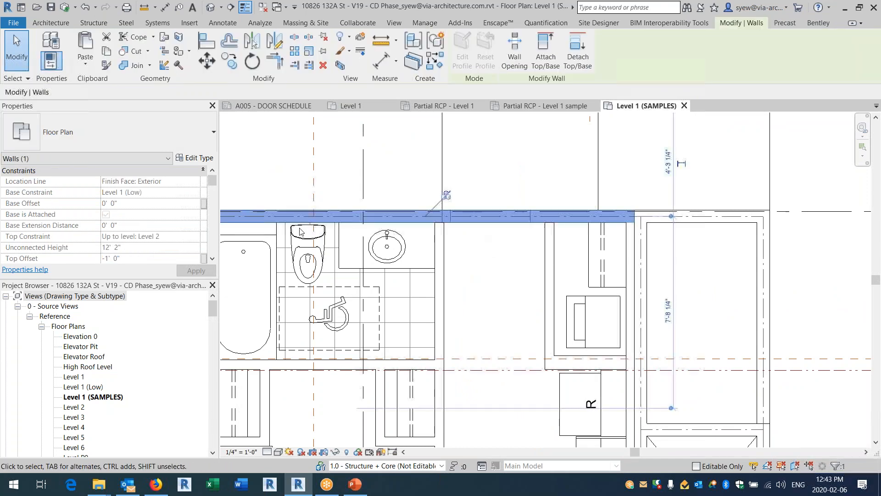
pyautogui.click(195, 158)
pyautogui.scroll(-10, 457, 235)
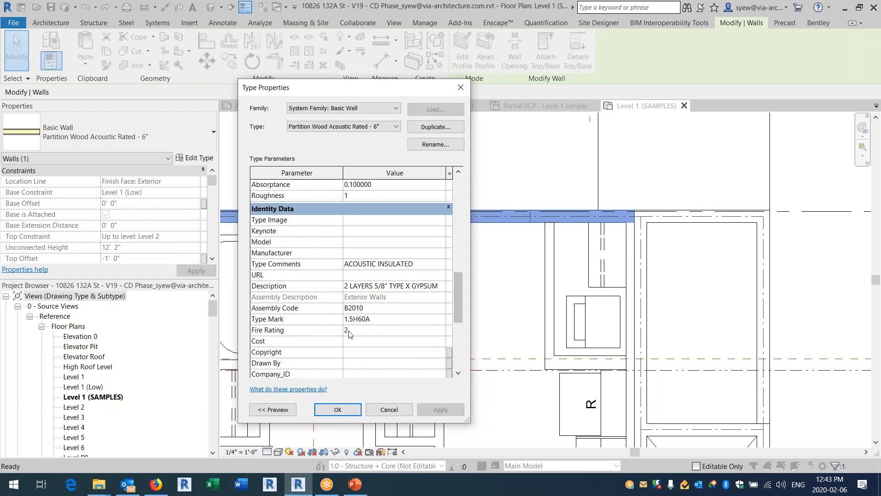
pyautogui.click(344, 330)
pyautogui.write('1.5 HR')
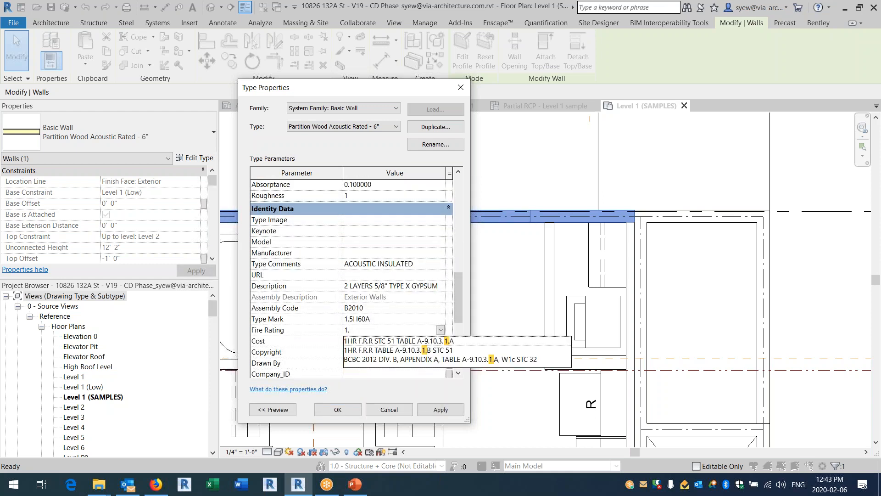
pyautogui.click(334, 414)
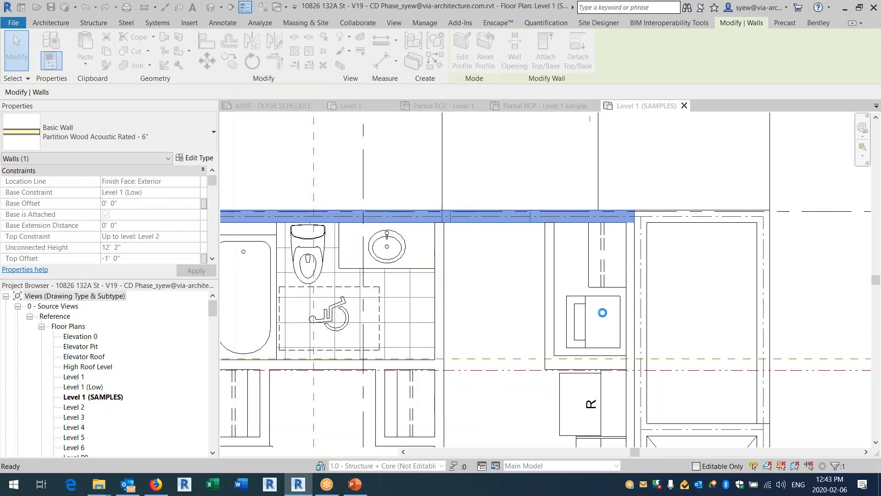
pyautogui.click(451, 262)
pyautogui.scroll(-7, 451, 262)
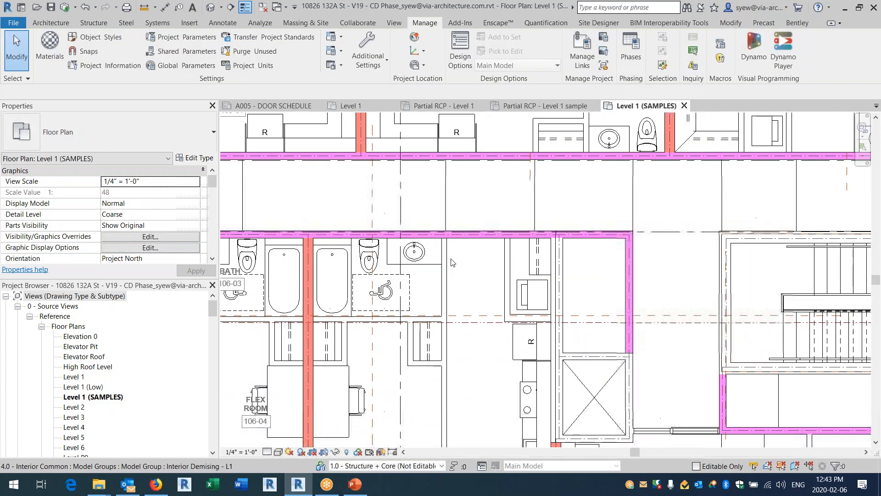
# - Set the Fire Rating type parameter of the "Partition Acoustic 7 7/8" (1D77A)" wall along the stair's lower side to "1 HR"
pyautogui.scroll(6, 654, 338)
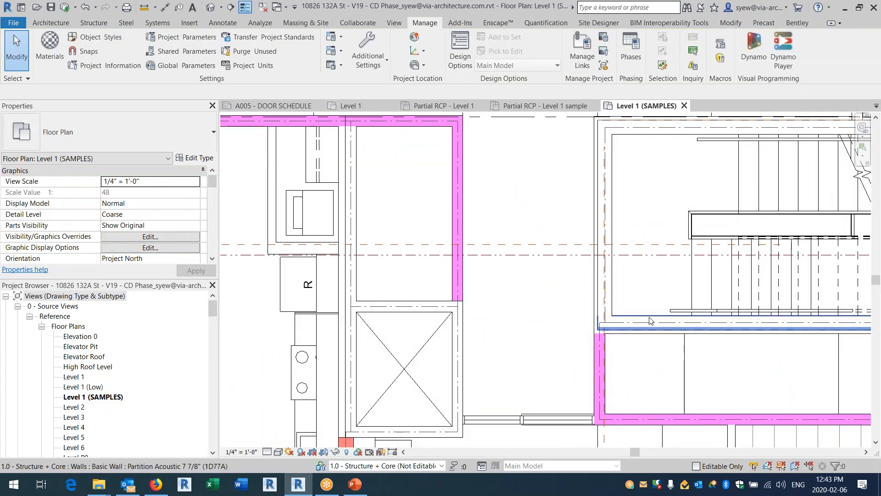
pyautogui.click(652, 327)
pyautogui.moveTo(457, 211); pyautogui.dragTo(420, 311)
pyautogui.click(377, 321)
pyautogui.write('HR')
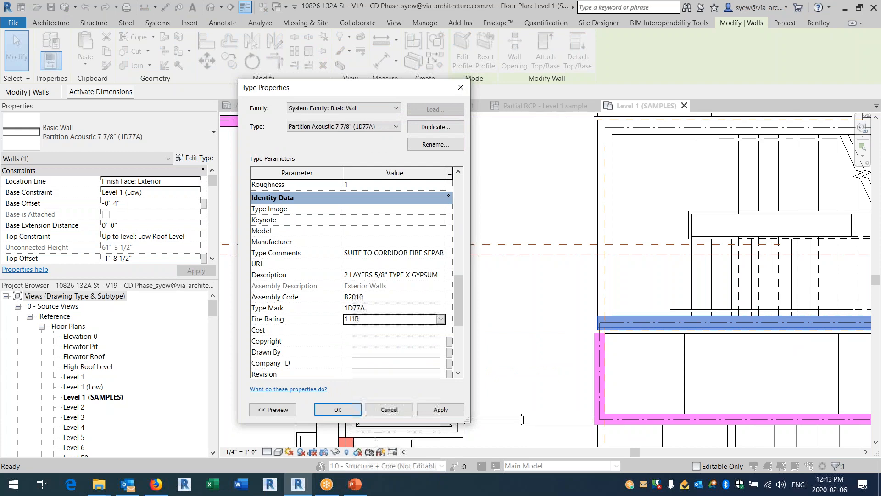
pyautogui.click(336, 408)
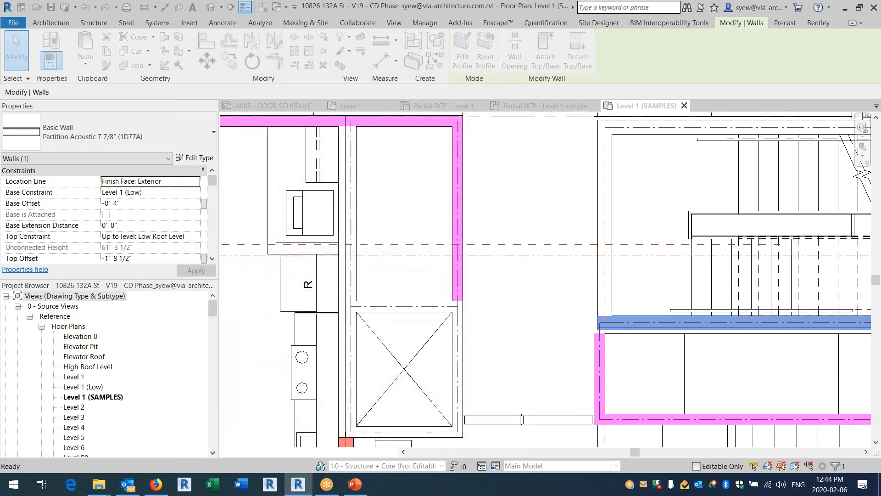
# - Set the Fire Rating type parameter of the "Shaft Metal Stud - 6"" wall on the shaft's upper side to "2 HR"
pyautogui.moveTo(467, 343); pyautogui.dragTo(599, 324, button='middle')
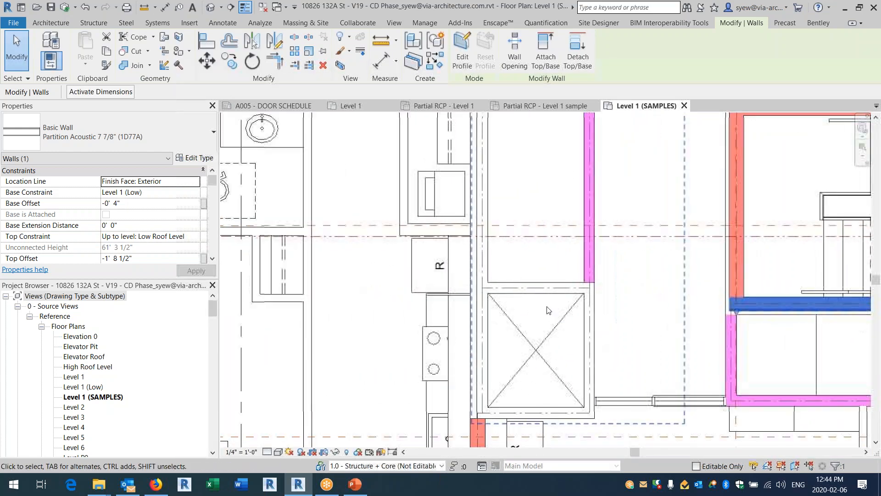
pyautogui.click(530, 284)
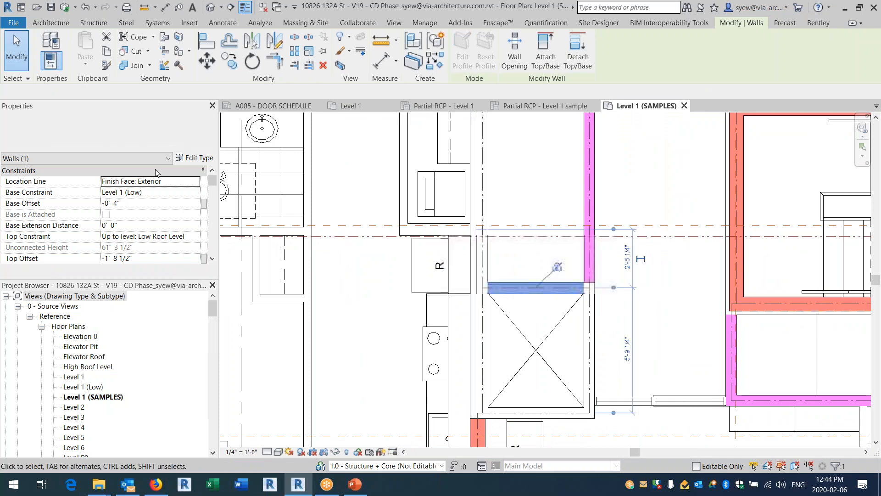
pyautogui.click(194, 157)
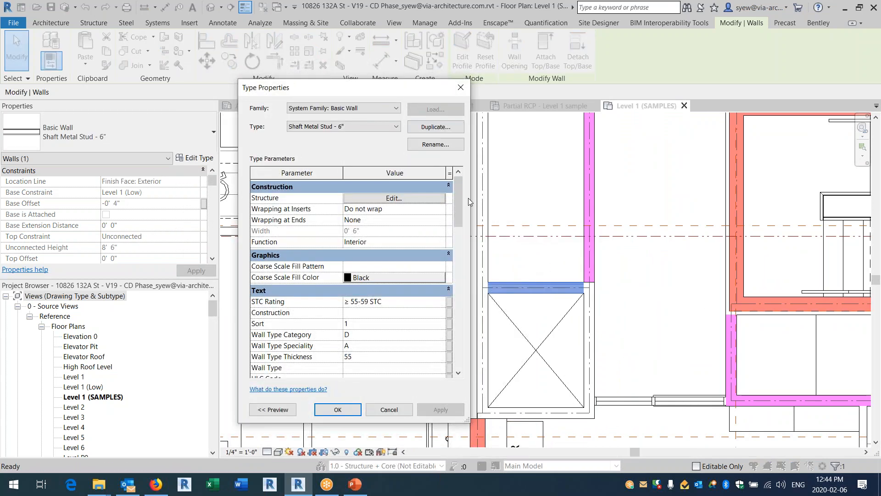
pyautogui.scroll(-10, 457, 238)
pyautogui.click(379, 327)
pyautogui.write('2 HR')
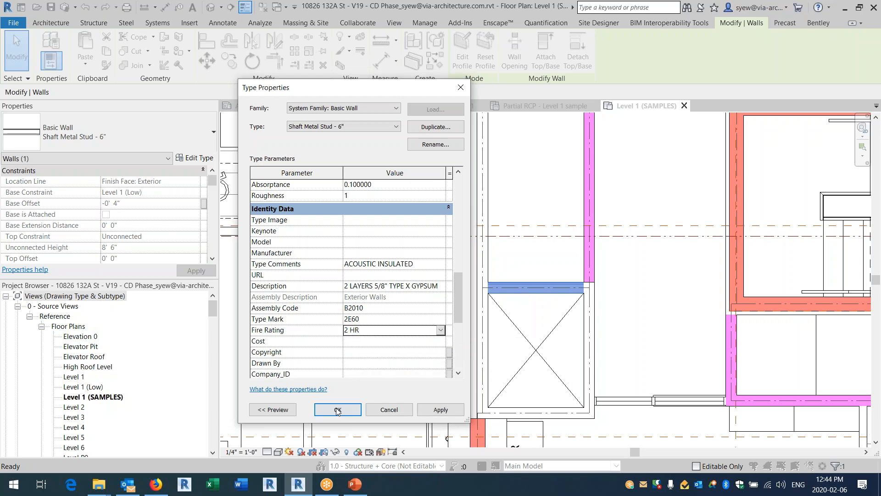
pyautogui.press('Return')
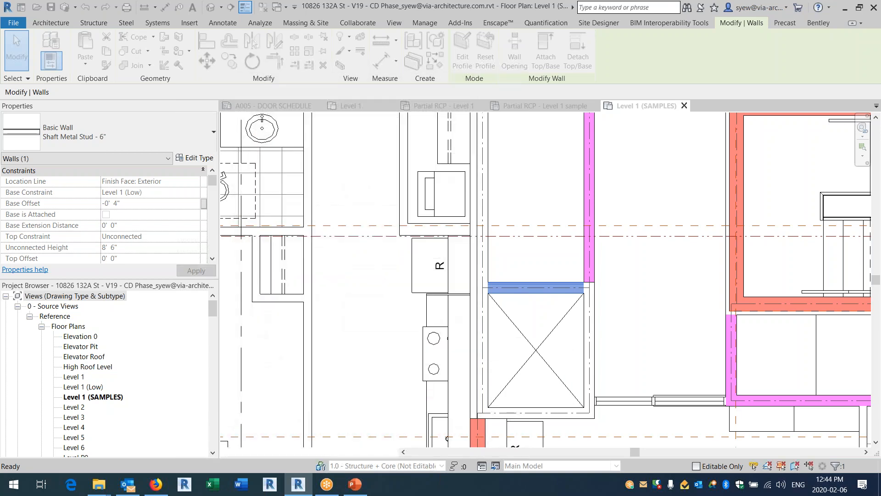
pyautogui.click(680, 295)
# - Set the Fire Rating type parameter of the "CMU 8"" wall beside the stair door near bedroom 103-06 to "2 HR"
pyautogui.scroll(-5, 681, 294)
pyautogui.moveTo(530, 304); pyautogui.dragTo(558, 300, button='middle')
pyautogui.scroll(6, 529, 364)
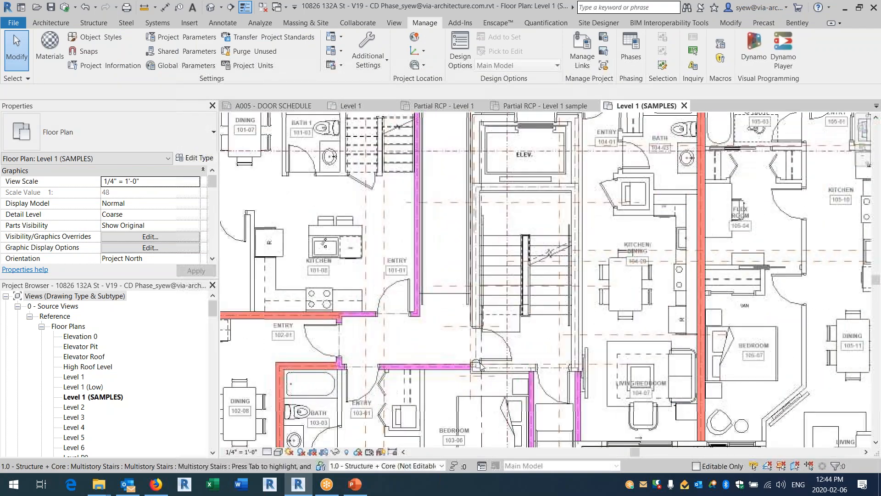
pyautogui.click(529, 363)
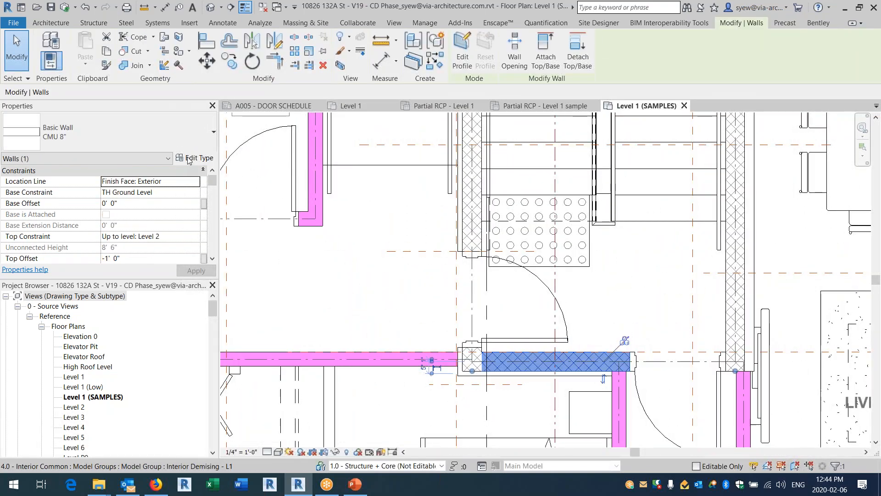
pyautogui.click(195, 158)
pyautogui.moveTo(457, 207); pyautogui.dragTo(453, 294)
pyautogui.click(377, 308)
pyautogui.write('2 HR')
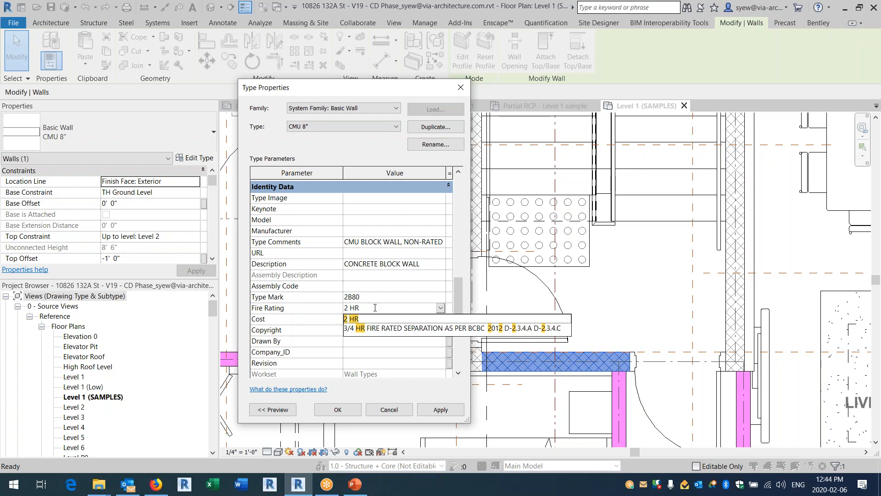
pyautogui.click(342, 406)
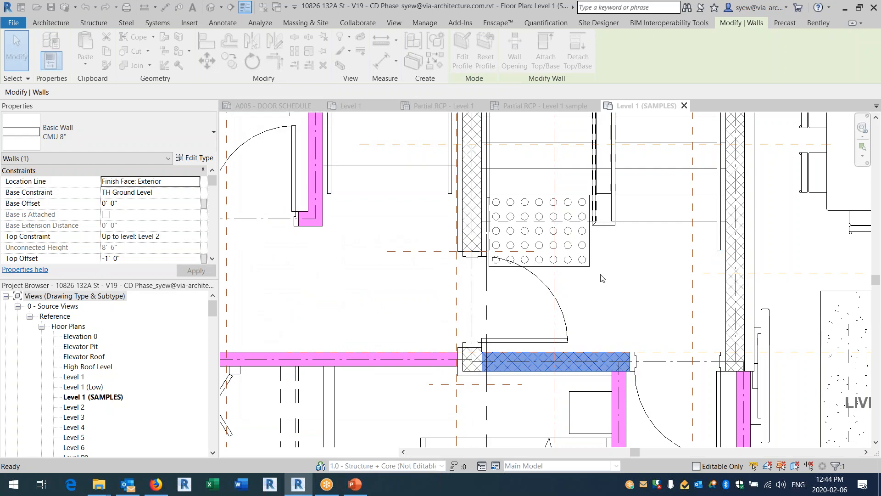
pyautogui.scroll(-4, 449, 295)
pyautogui.scroll(-3, 385, 369)
pyautogui.press('Escape')
# - Inspect the type and properties of the sidelite door in the stair's CMU wall
pyautogui.scroll(1, 457, 333)
pyautogui.scroll(2, 457, 334)
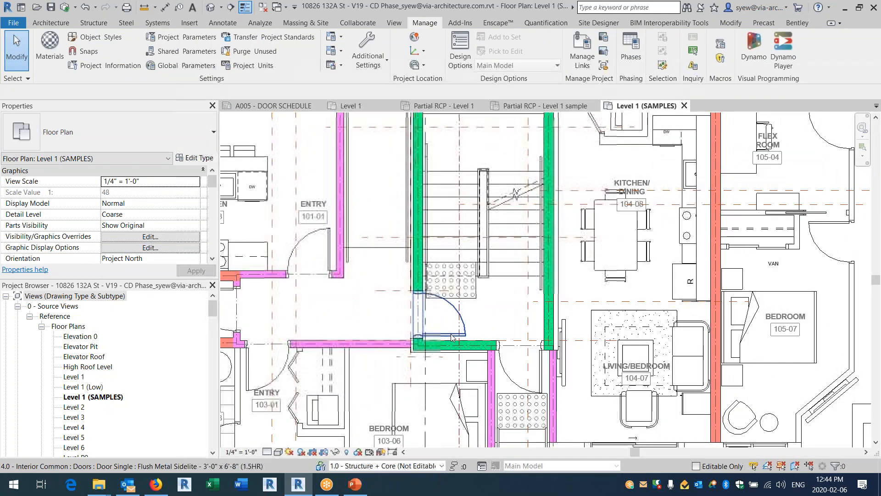
pyautogui.click(451, 319)
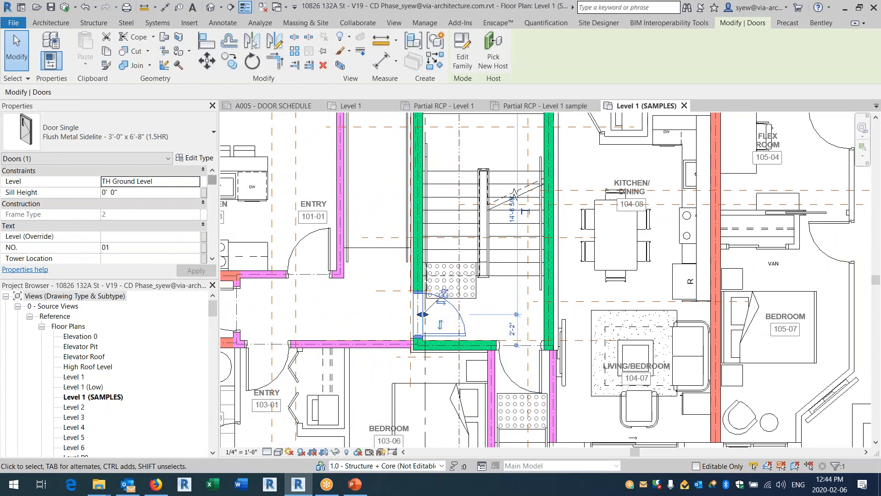
pyautogui.press('Escape')
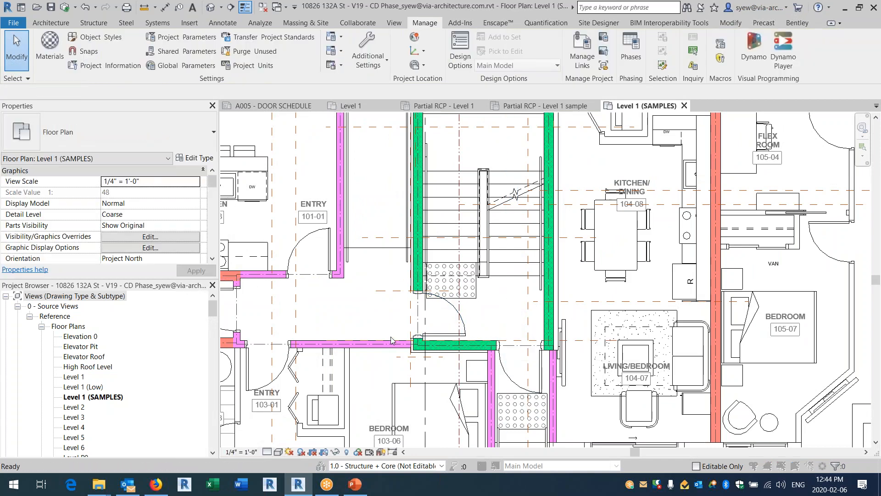
# - Edit the "WALL - 2HR" view filter and include the Doors category alongside Walls
pyautogui.press('v')
pyautogui.press('v')
pyautogui.click(556, 115)
pyautogui.click(327, 177)
pyautogui.click(465, 361)
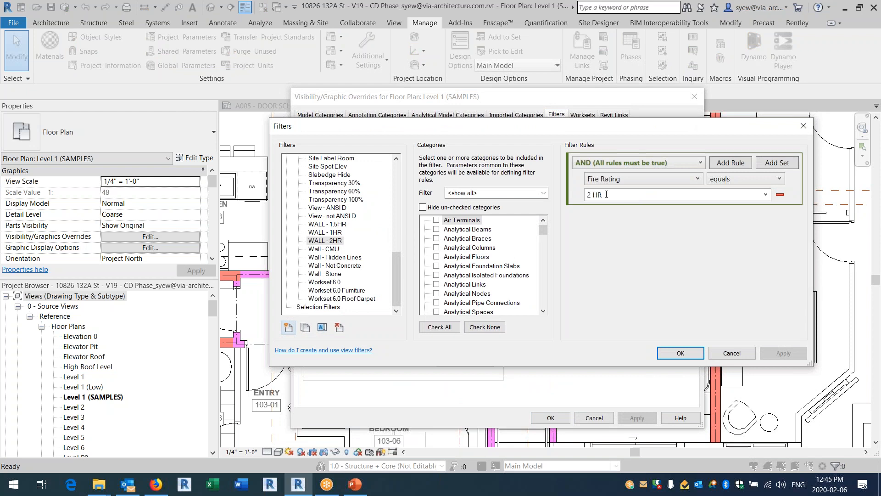
pyautogui.click(474, 266)
pyautogui.press('w')
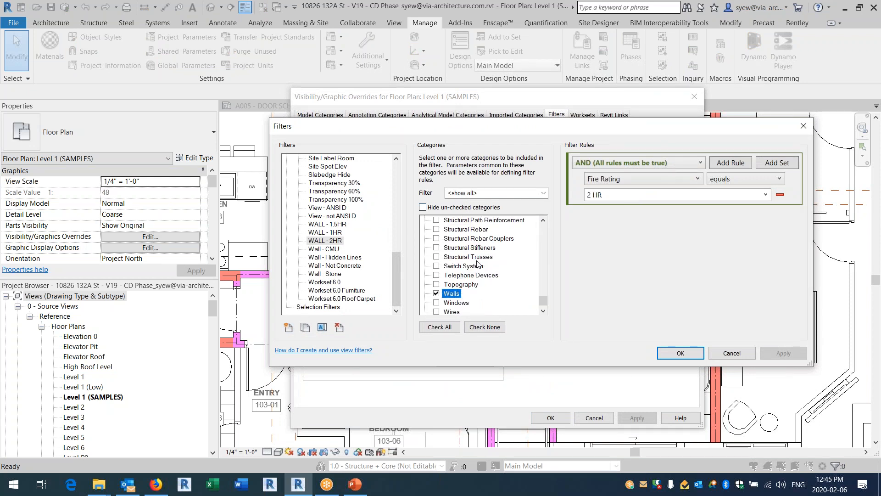
pyautogui.press('d')
pyautogui.click(437, 247)
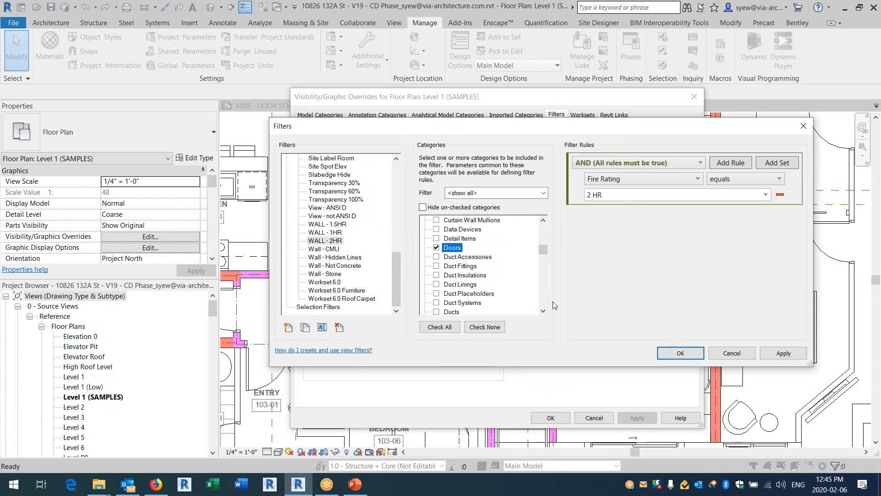
# - Try adding a second AND rule to the "WALL - 2HR" filter with Fire Rating equals "90MINS"
pyautogui.click(739, 164)
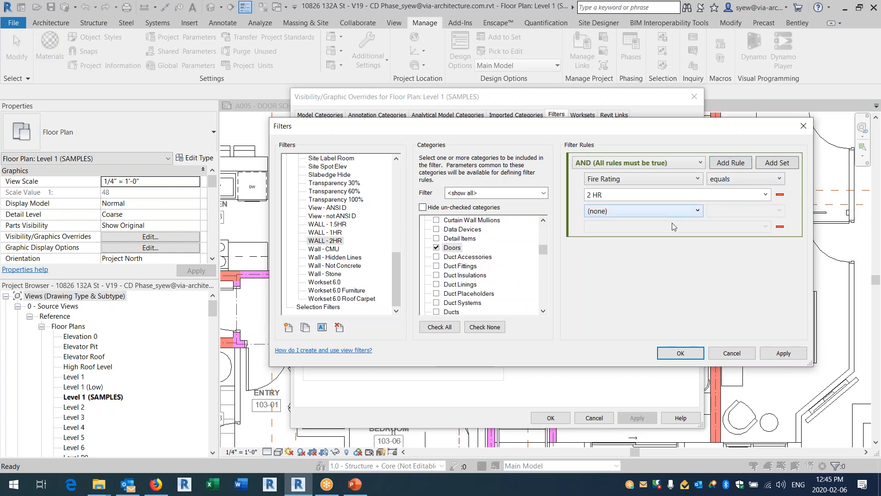
pyautogui.click(670, 210)
pyautogui.moveTo(698, 224); pyautogui.dragTo(690, 271)
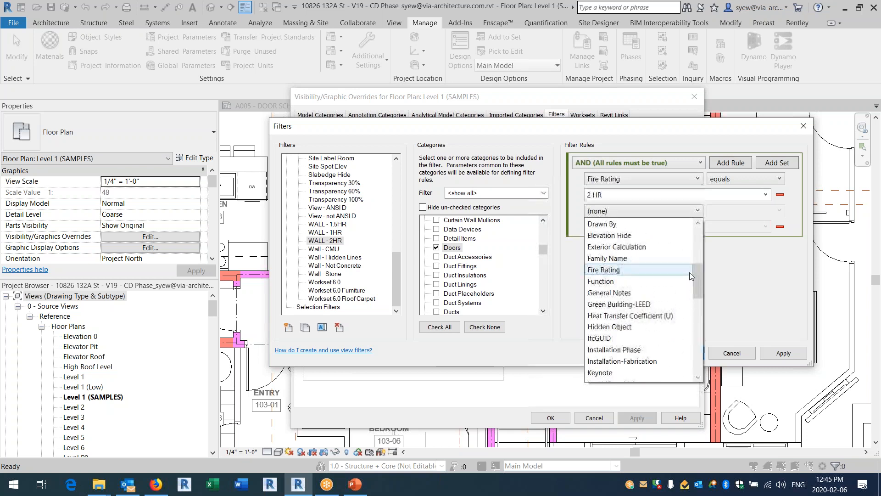
pyautogui.click(618, 271)
pyautogui.click(746, 211)
pyautogui.click(734, 223)
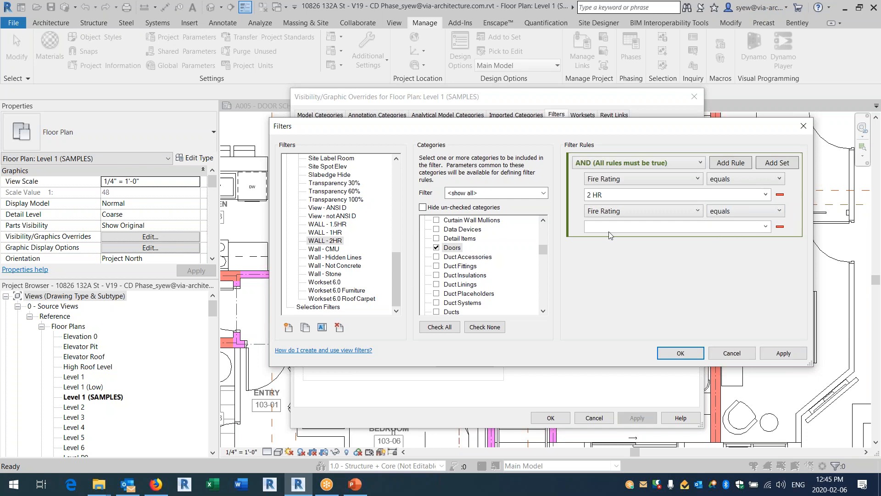
pyautogui.click(607, 226)
pyautogui.write('9')
pyautogui.click(640, 251)
# - Replace the second rule with a nested OR set where Fire Rating equals "90MINS", and accept the filter and view overrides
pyautogui.click(783, 164)
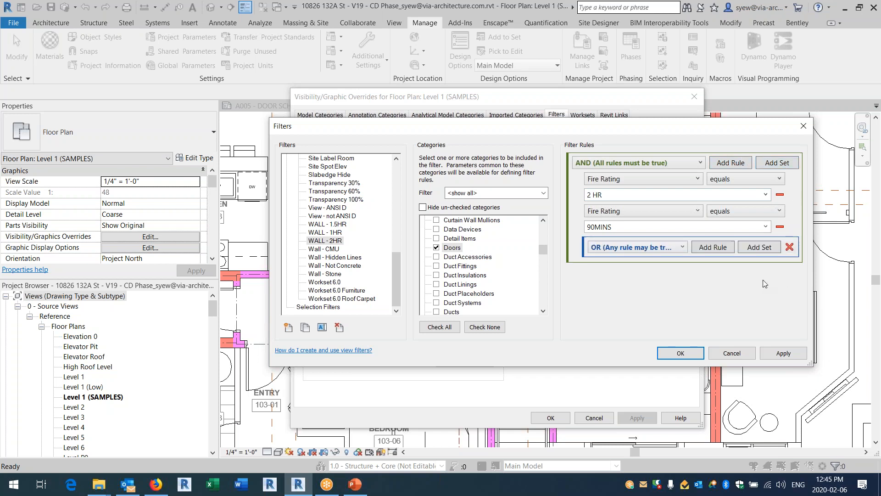
pyautogui.click(779, 227)
pyautogui.click(718, 220)
pyautogui.click(633, 232)
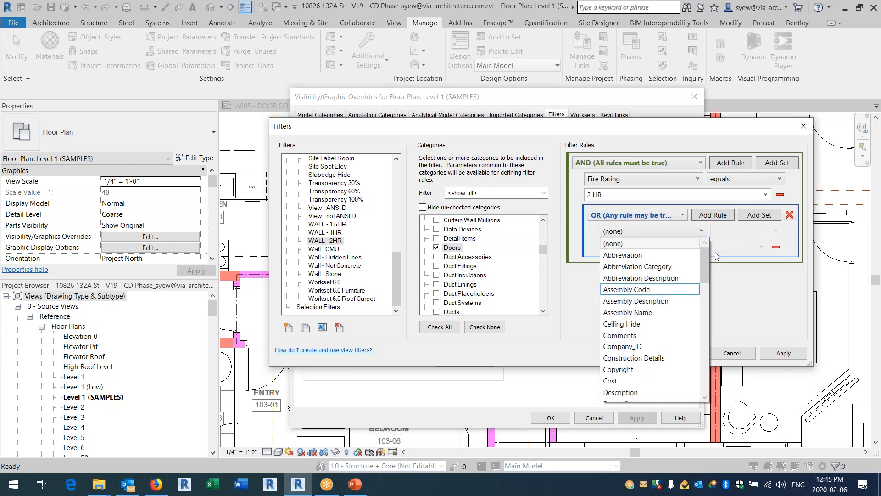
pyautogui.scroll(-6, 701, 292)
pyautogui.scroll(-1, 698, 302)
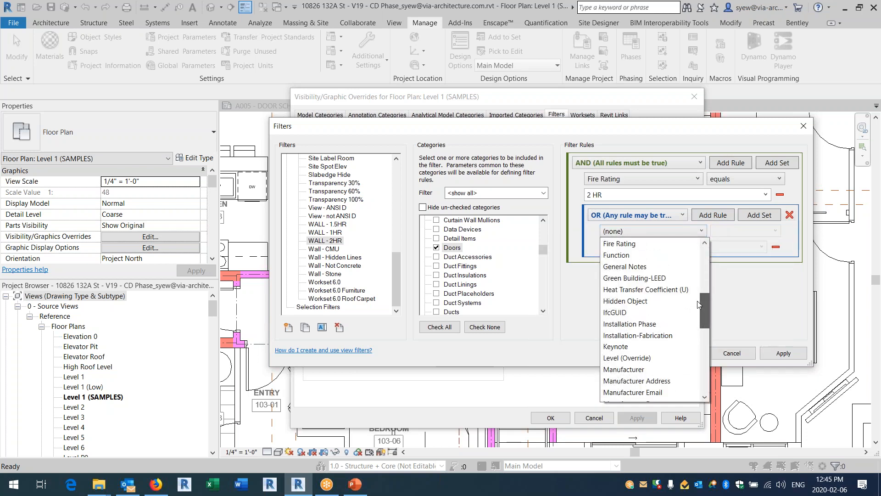
pyautogui.click(628, 243)
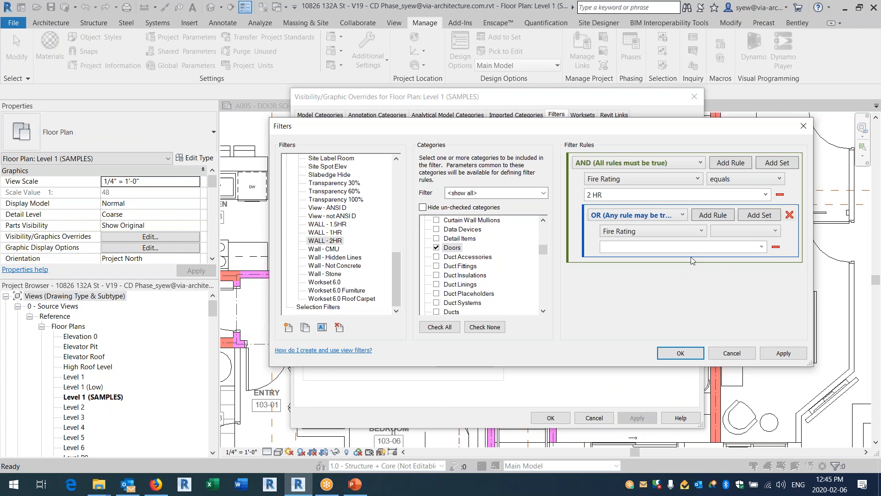
pyautogui.click(744, 231)
pyautogui.click(733, 243)
pyautogui.write('90MINS')
pyautogui.press('Return')
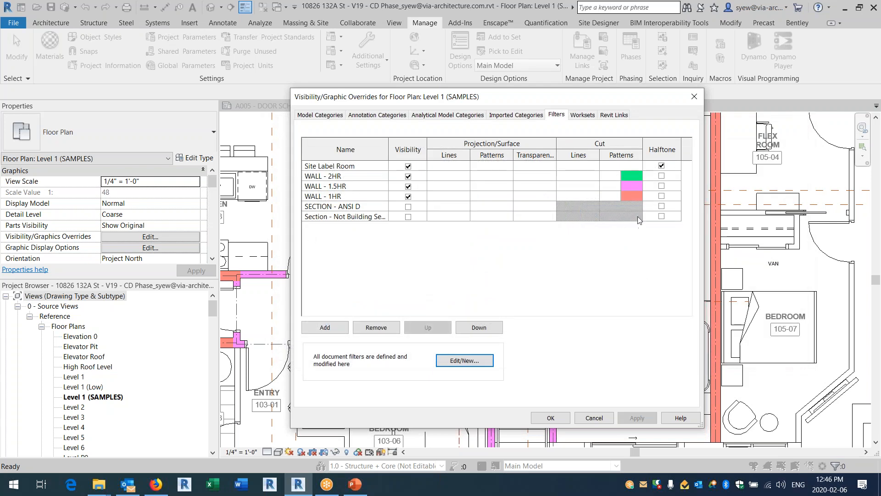
pyautogui.click(550, 417)
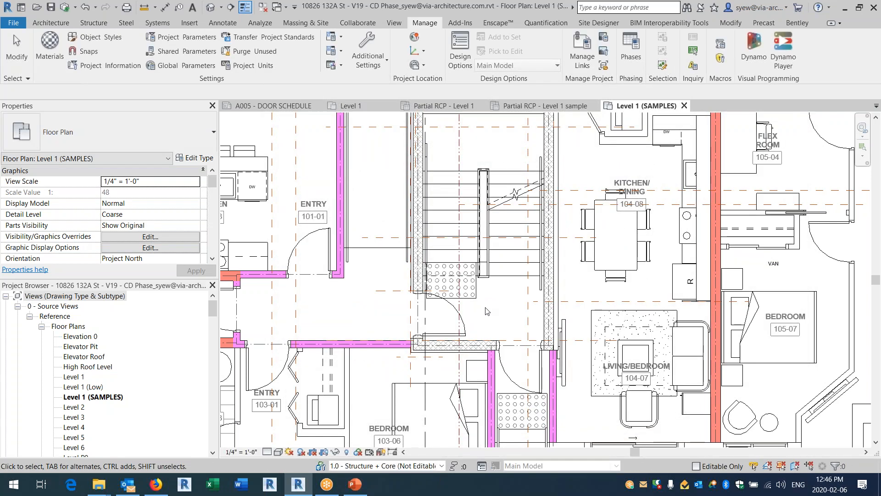
# - Inspect the stair's CMU walls and door in the plan and undo the "WALL - 2HR" filter change
pyautogui.scroll(2, 403, 377)
pyautogui.scroll(2, 403, 378)
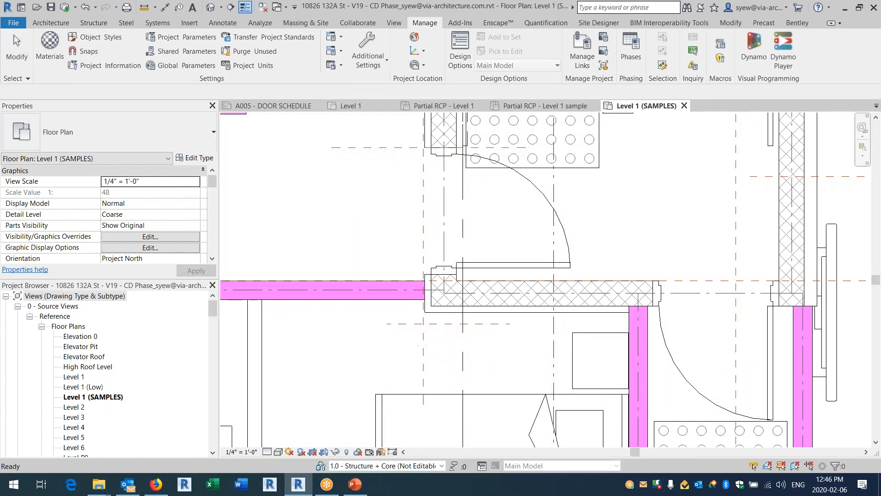
pyautogui.scroll(-3, 440, 358)
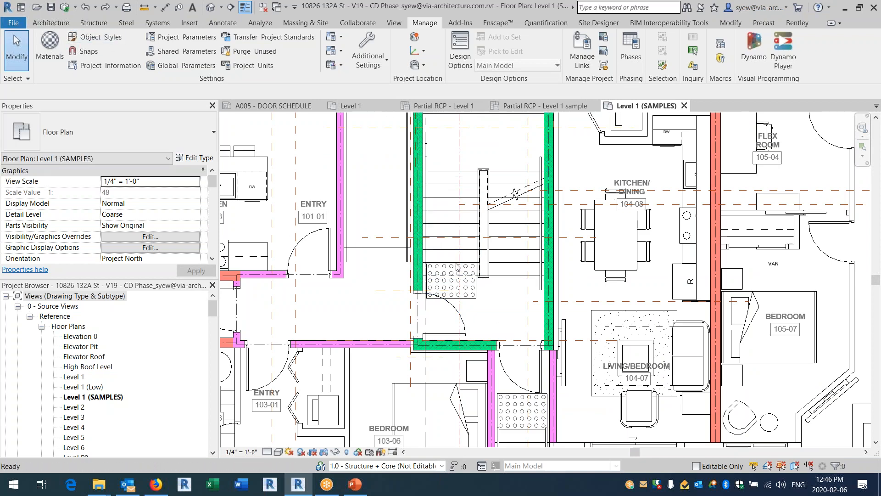
# - Try adding a second AND rule based on Fire Rating to the "WALL - 2HR" view filter
pyautogui.press('v')
pyautogui.press('v')
pyautogui.click(556, 116)
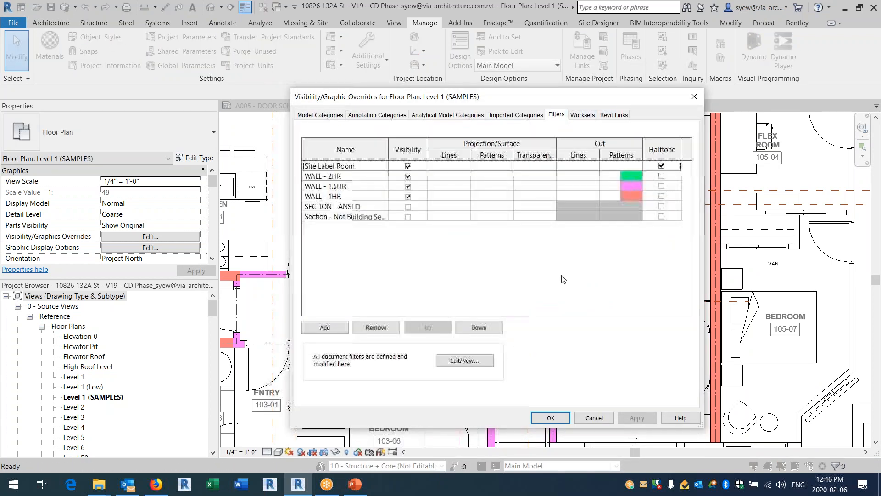
pyautogui.click(349, 178)
pyautogui.click(464, 361)
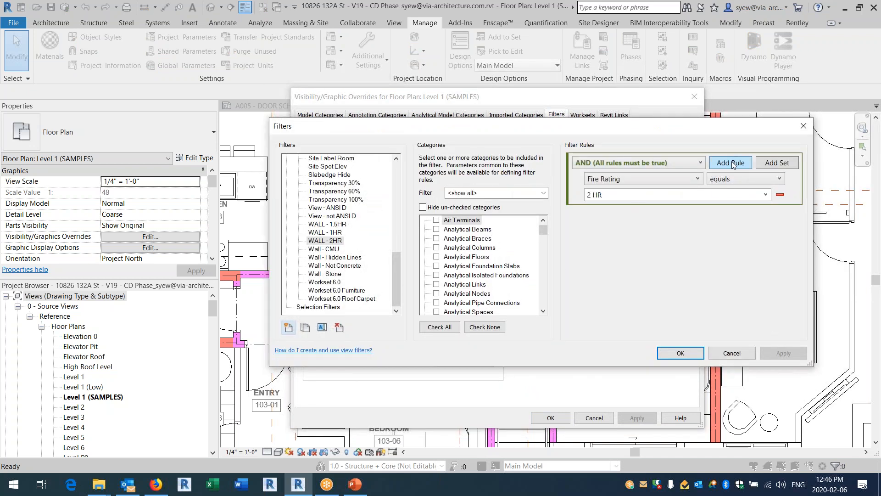
pyautogui.click(730, 162)
pyautogui.click(620, 211)
pyautogui.scroll(-4, 617, 312)
pyautogui.click(617, 350)
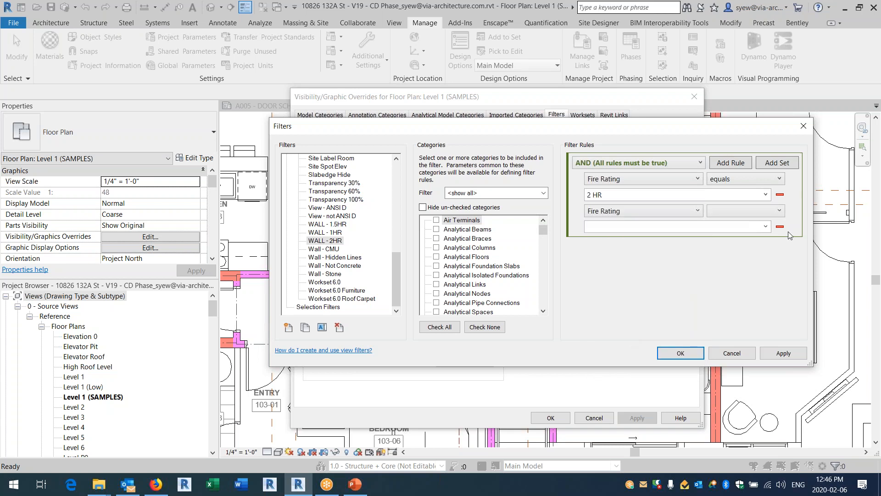
# - Set the second Fire Rating rule to equals "90 MIN" and accept the filter and view overrides
pyautogui.click(736, 211)
pyautogui.click(718, 222)
pyautogui.click(776, 352)
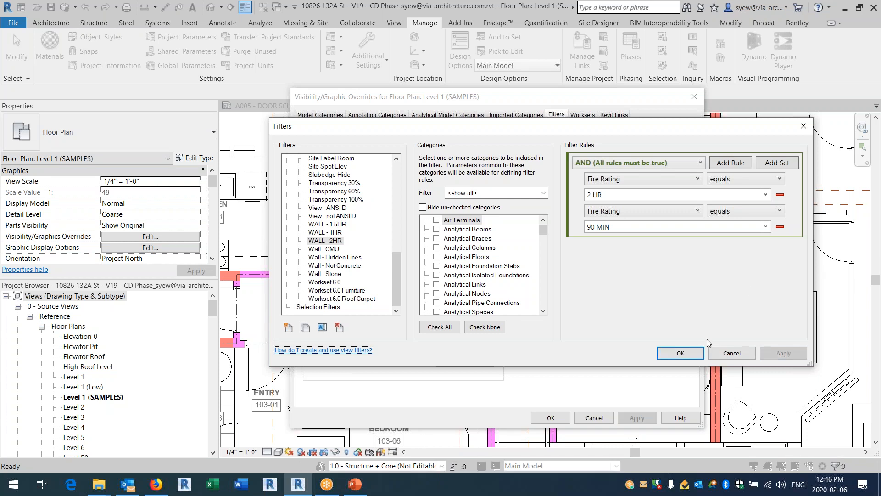
pyautogui.click(681, 352)
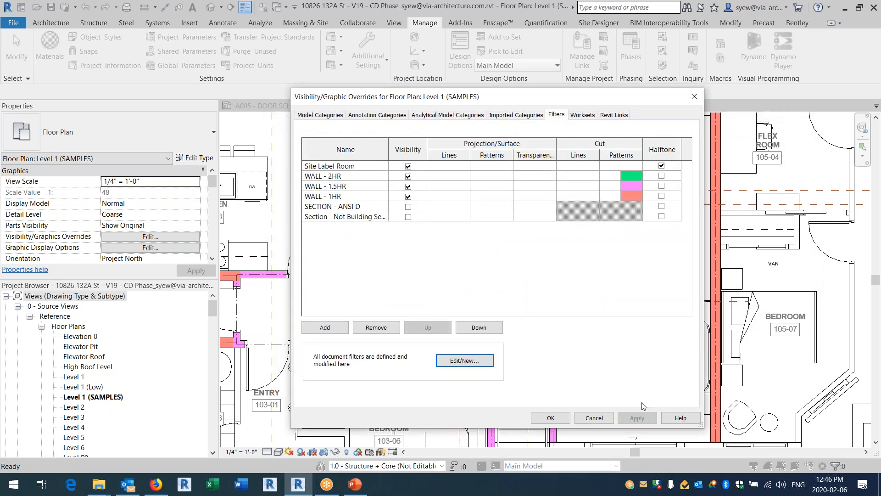
pyautogui.click(550, 418)
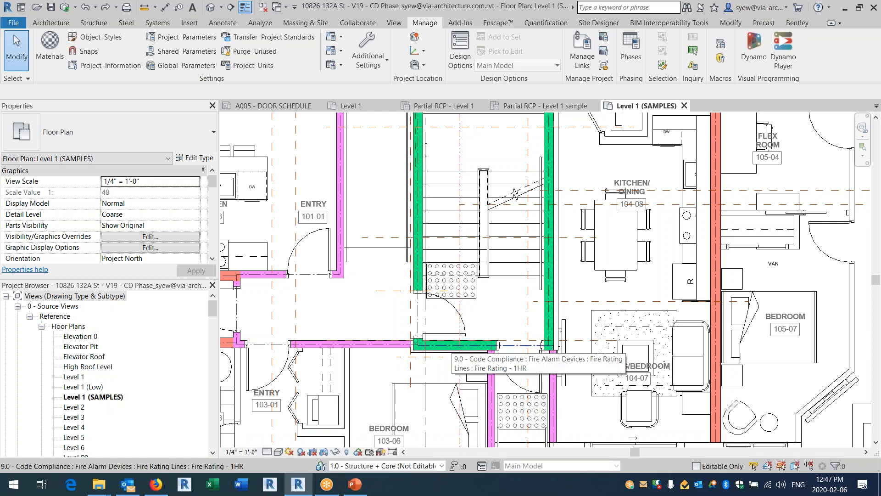
# - Open the filter overrides of the Level 1 (SAMPLES) floor plan
pyautogui.press('v')
pyautogui.press('v')
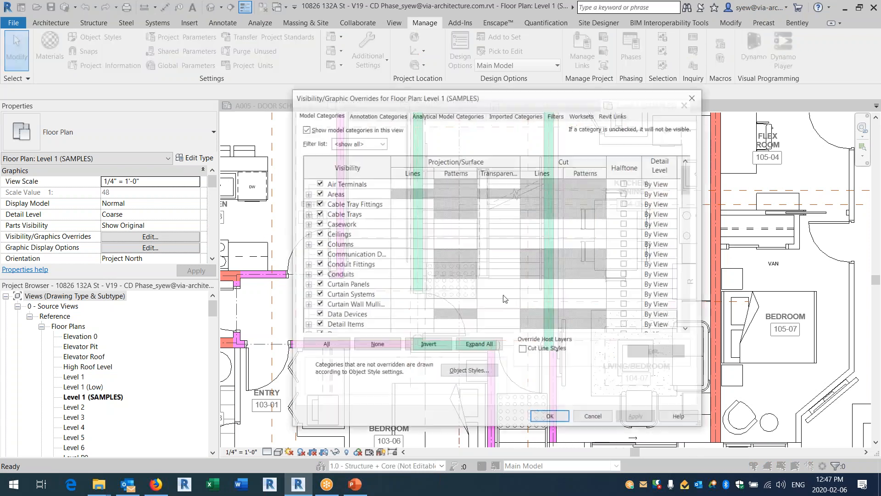
pyautogui.click(561, 114)
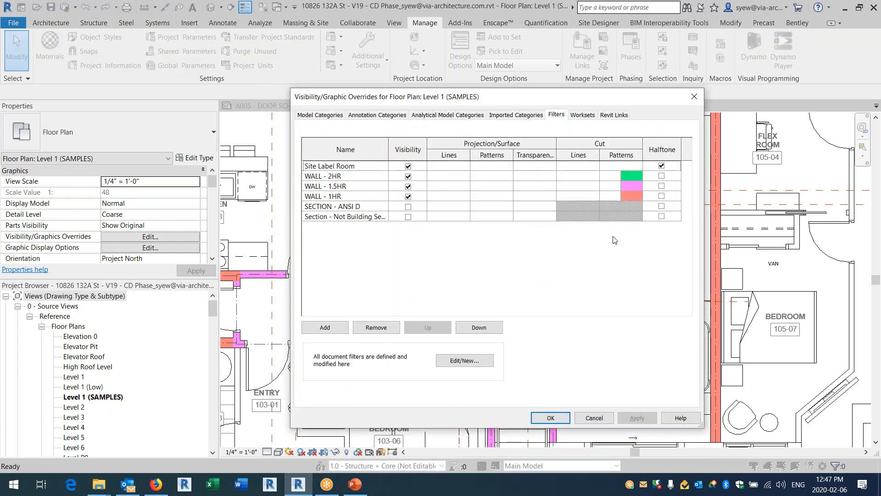
# - Try a nested OR rule set in the "WALL - 2HR" filter, check its AND/OR options, and discard the edit
pyautogui.click(632, 176)
pyautogui.click(465, 360)
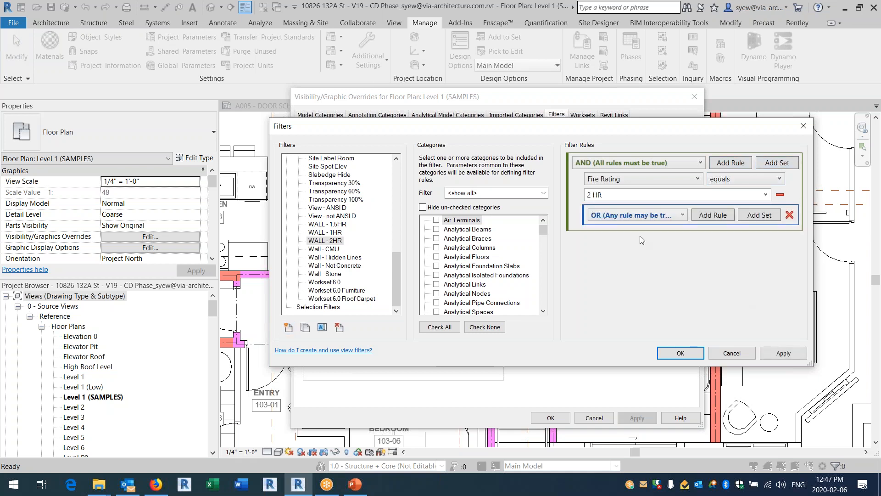
pyautogui.click(631, 216)
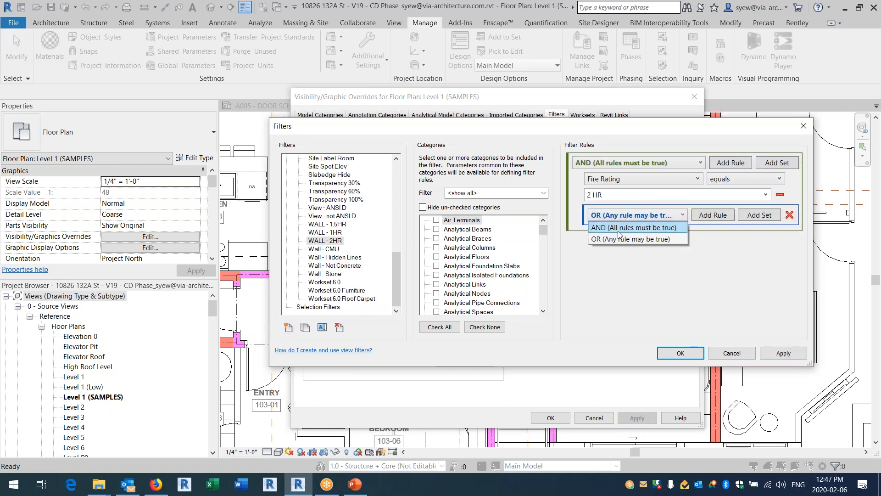
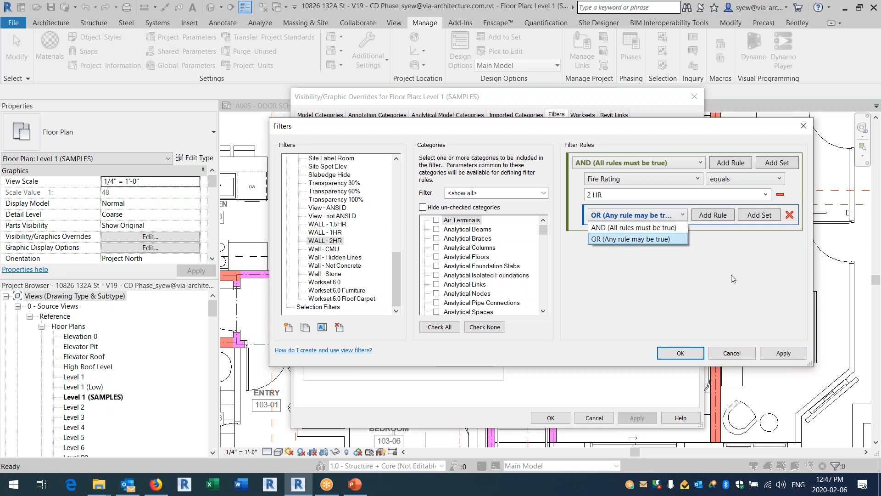
pyautogui.click(737, 368)
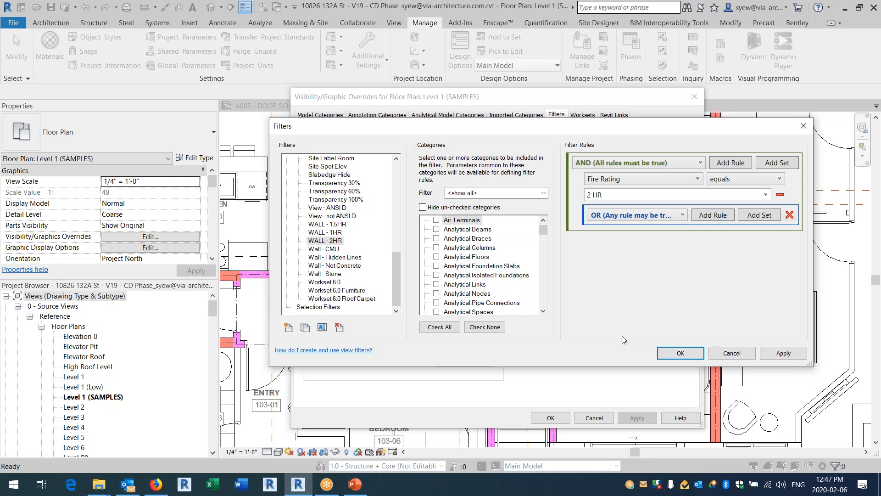
pyautogui.click(803, 125)
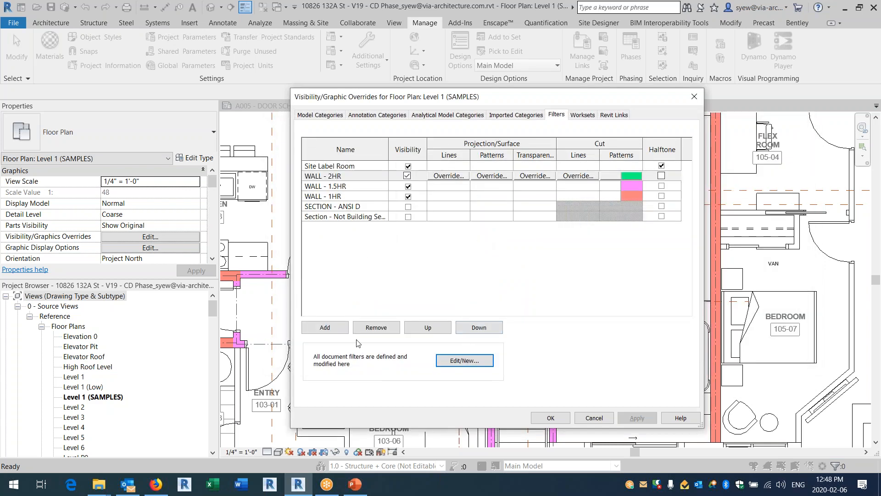
# - Create a new rule-based filter named "DOOR - 90MINS" that applies to the Doors category
pyautogui.click(324, 327)
pyautogui.click(556, 205)
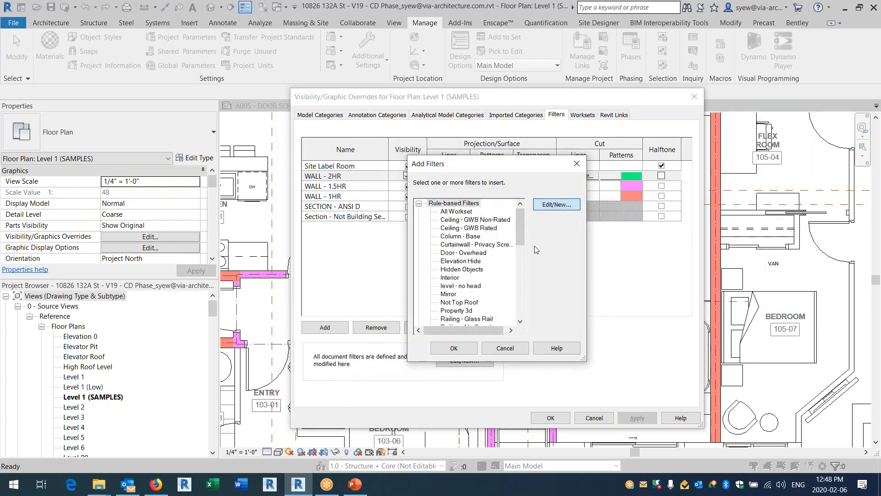
pyautogui.click(288, 327)
pyautogui.write('DOOR - 90')
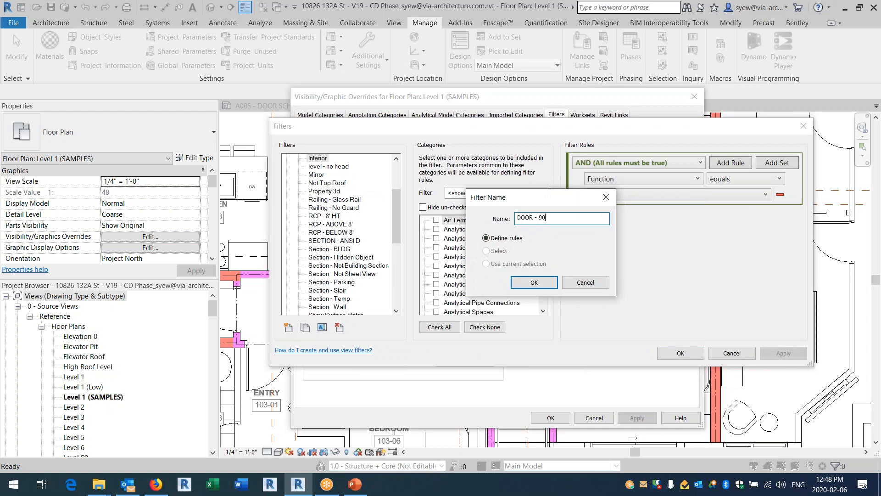
pyautogui.write('MINS')
pyautogui.press('Return')
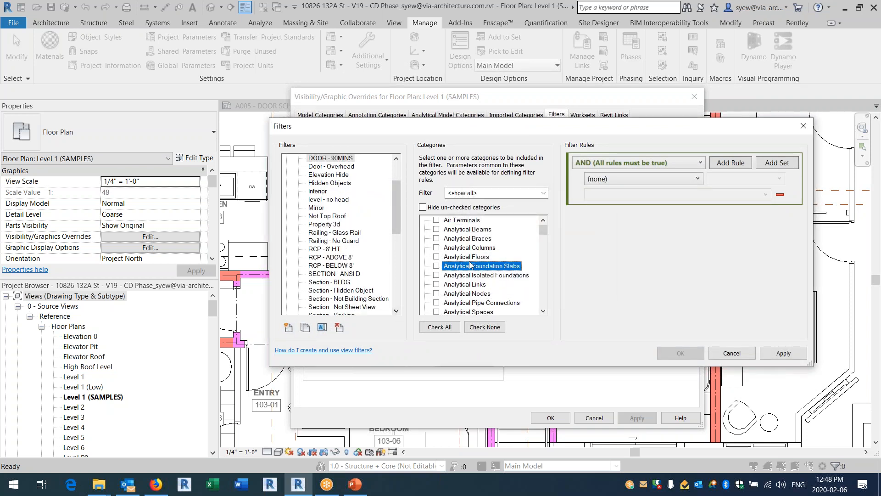
pyautogui.scroll(-10, 468, 270)
pyautogui.click(436, 294)
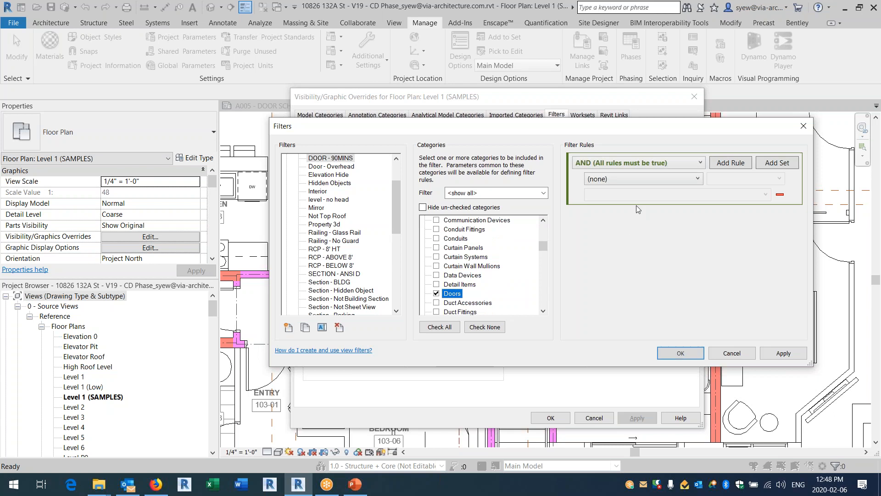
# - Set the "DOOR - 90MINS" filter rule to Fire Rating equals "90MINS" and accept the filter
pyautogui.click(638, 178)
pyautogui.scroll(-10, 642, 266)
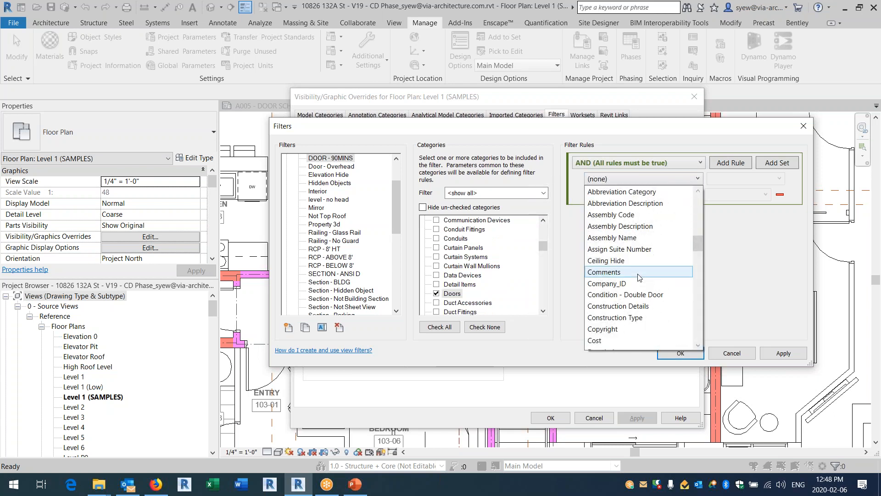
pyautogui.scroll(-3, 638, 278)
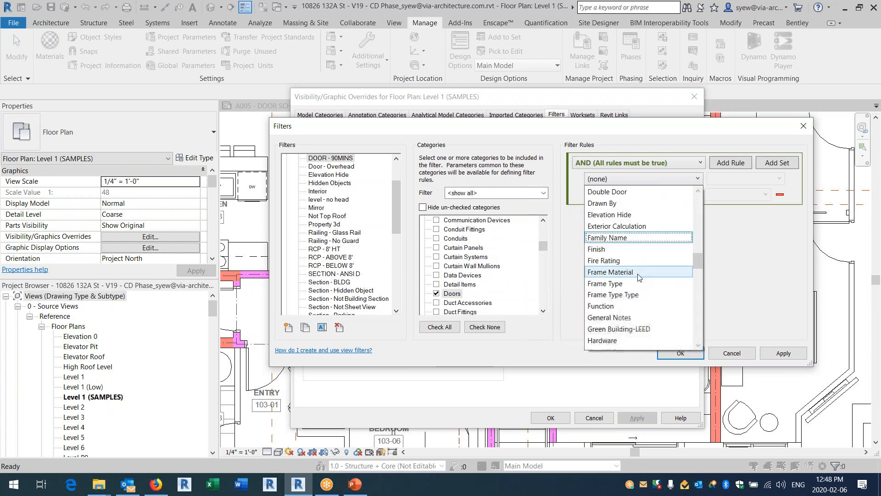
pyautogui.click(614, 260)
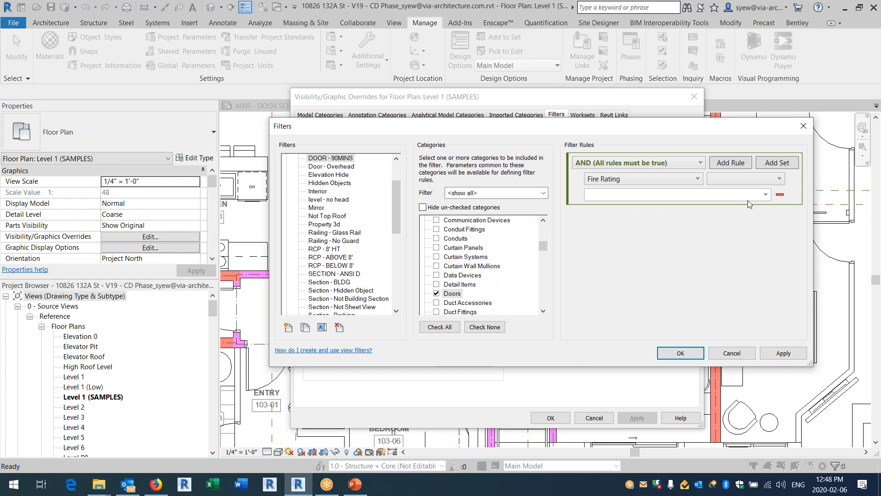
pyautogui.click(734, 180)
pyautogui.click(765, 188)
pyautogui.click(766, 195)
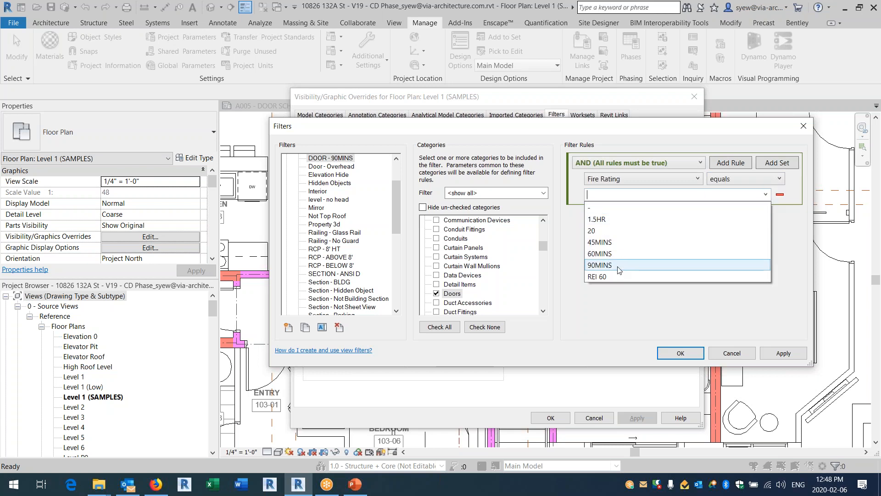
pyautogui.click(639, 267)
pyautogui.click(638, 266)
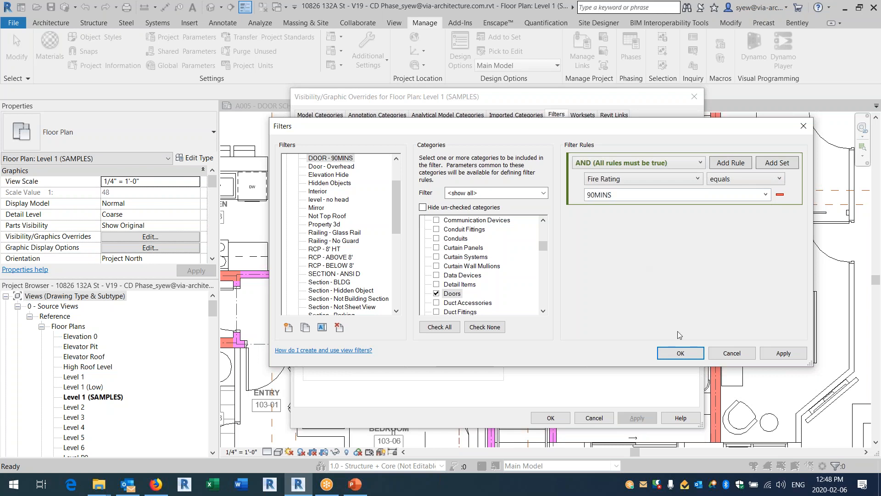
pyautogui.press('Return')
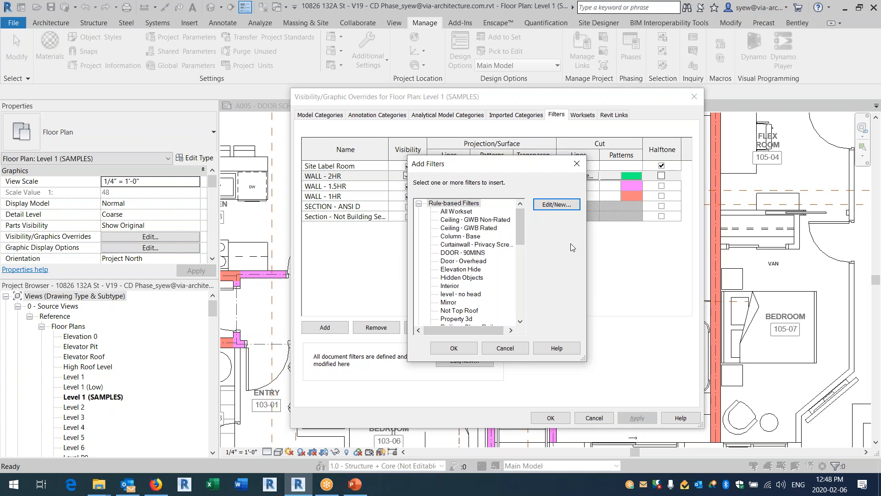
# - Add the "DOOR - 90MINS" filter to the floor plan's view filters
pyautogui.moveTo(524, 219)
pyautogui.mouseDown()
pyautogui.moveTo(524, 245)
pyautogui.moveTo(524, 217)
pyautogui.mouseUp()
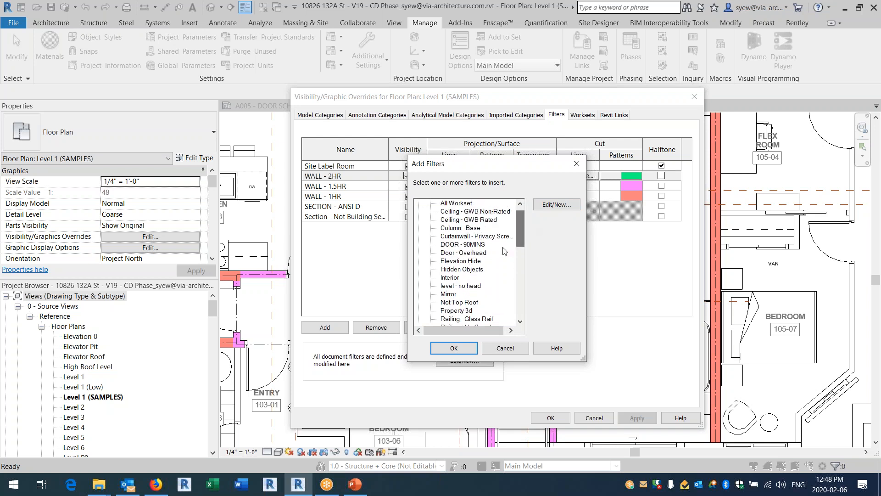
pyautogui.click(478, 244)
pyautogui.click(472, 347)
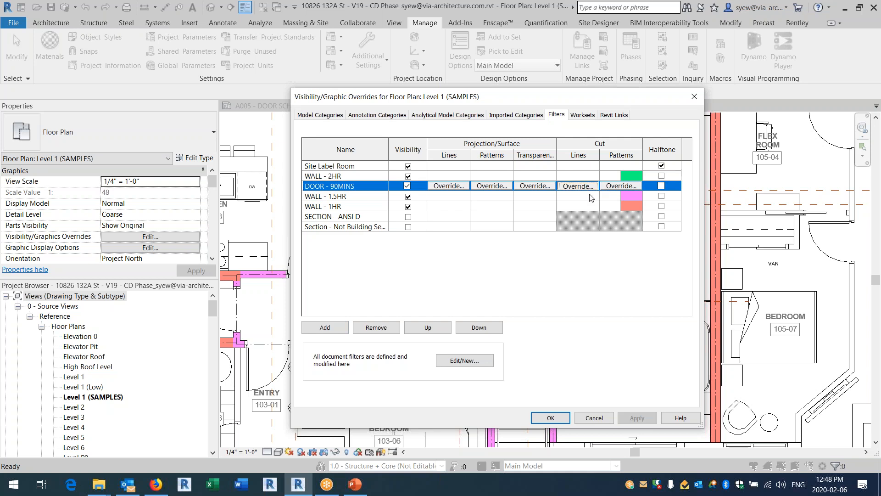
# - Override the cut lines of "DOOR - 90MINS" with green RGB 000-255-128 and line weight 7, and apply the view overrides
pyautogui.click(579, 186)
pyautogui.click(508, 261)
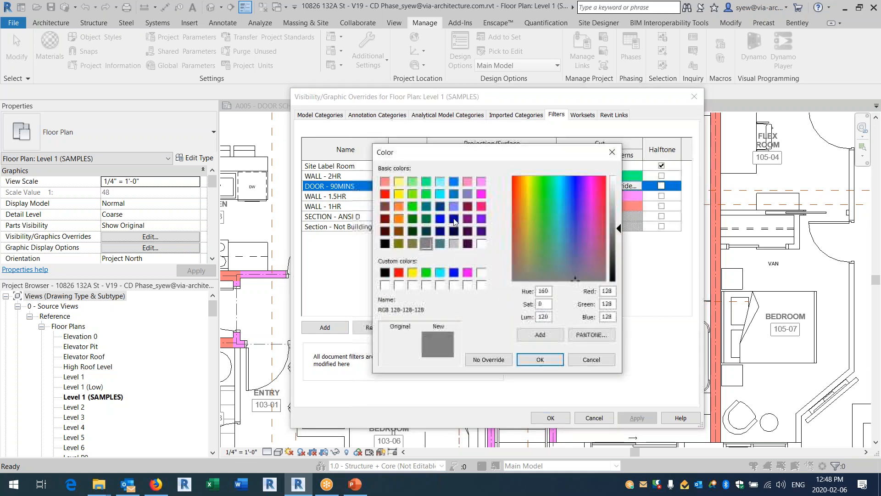
pyautogui.click(426, 182)
pyautogui.click(547, 361)
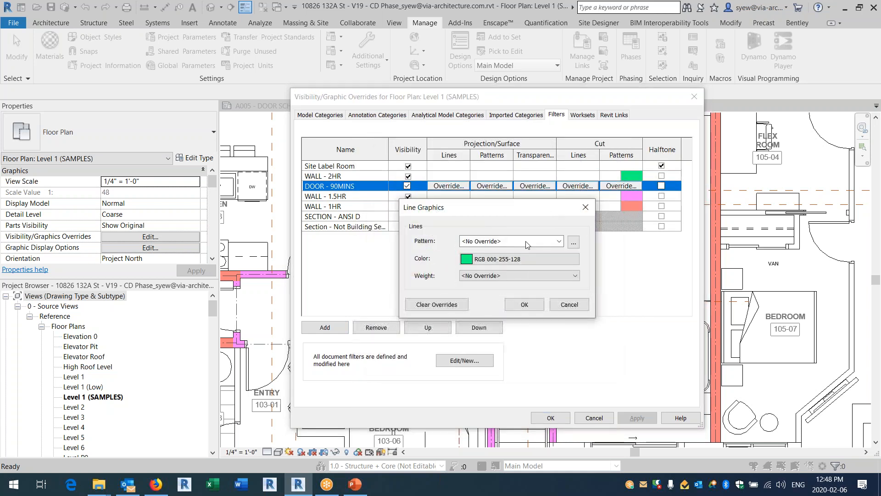
pyautogui.click(505, 274)
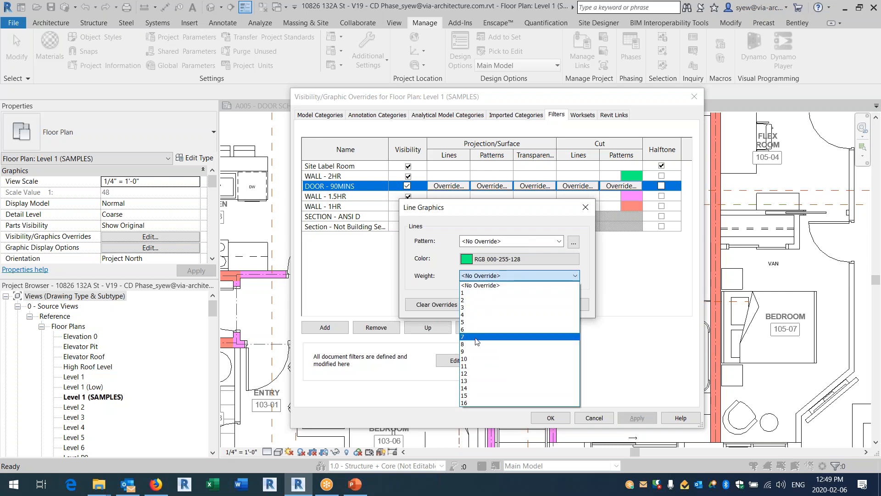
pyautogui.click(483, 339)
pyautogui.click(514, 305)
pyautogui.click(638, 418)
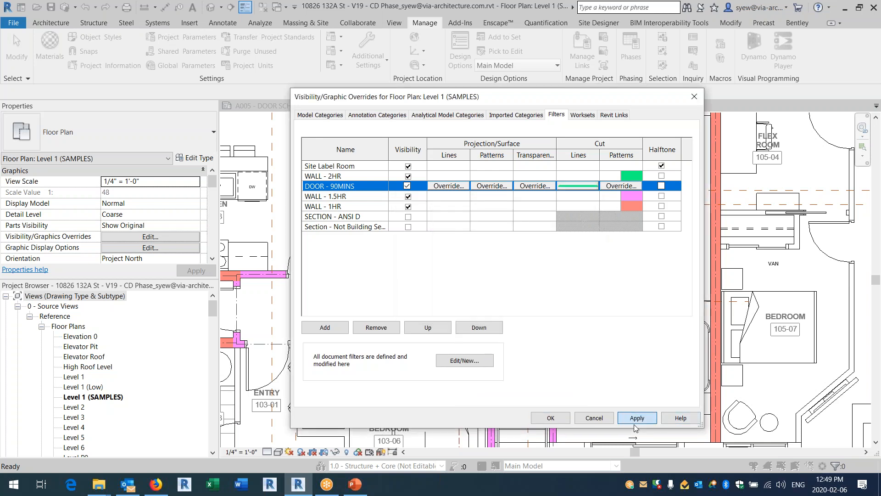
pyautogui.click(553, 417)
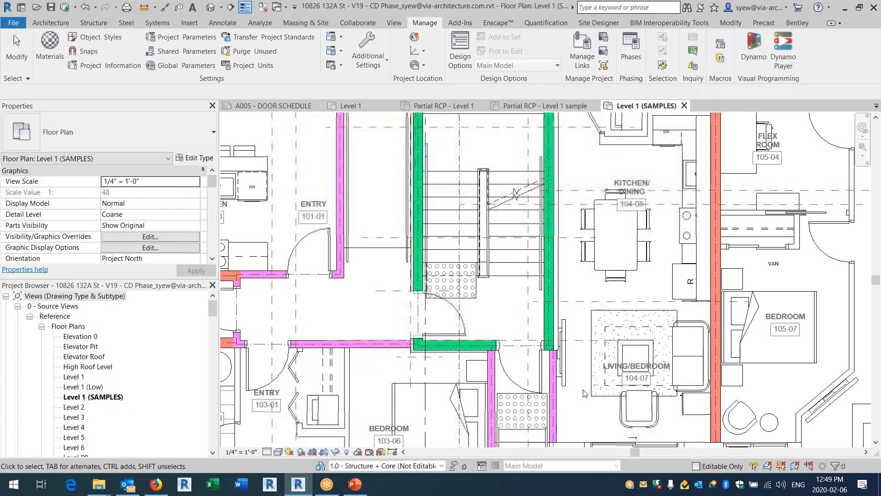
# - Inspect the single door at the stair to check how the new filter override displays in plan
pyautogui.click(449, 333)
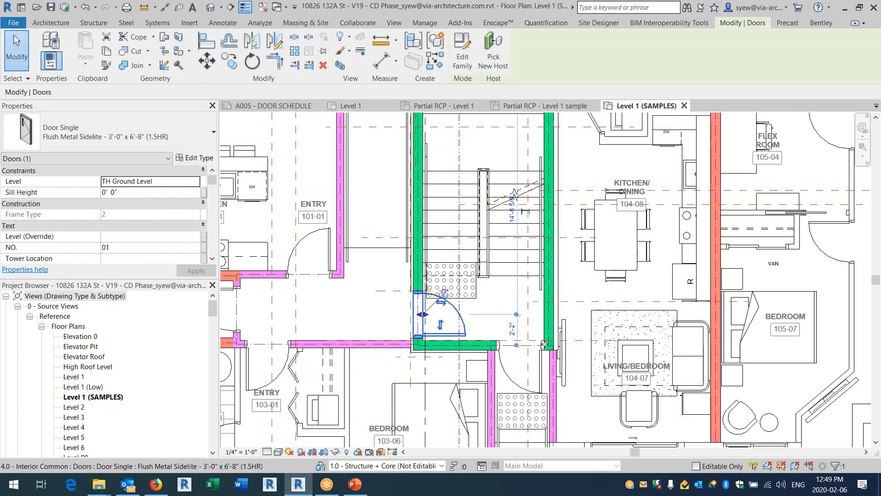
pyautogui.scroll(-3, 546, 346)
pyautogui.scroll(3, 545, 348)
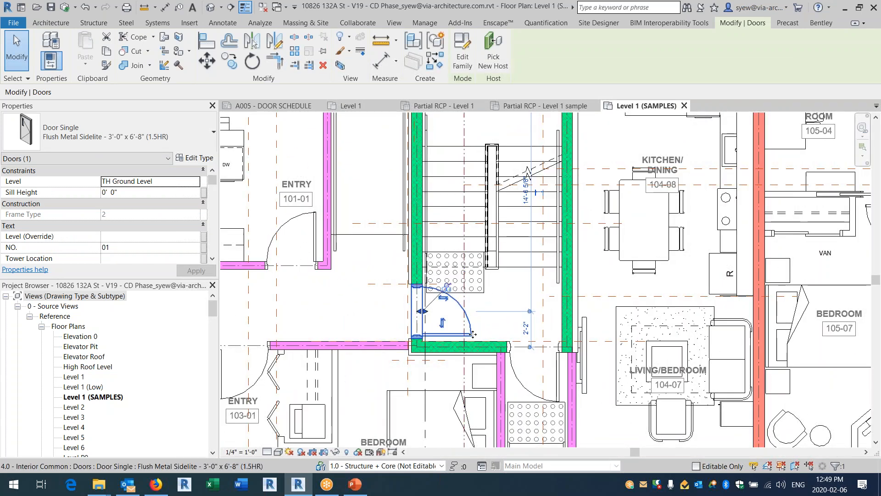
pyautogui.scroll(2, 423, 338)
pyautogui.click(459, 383)
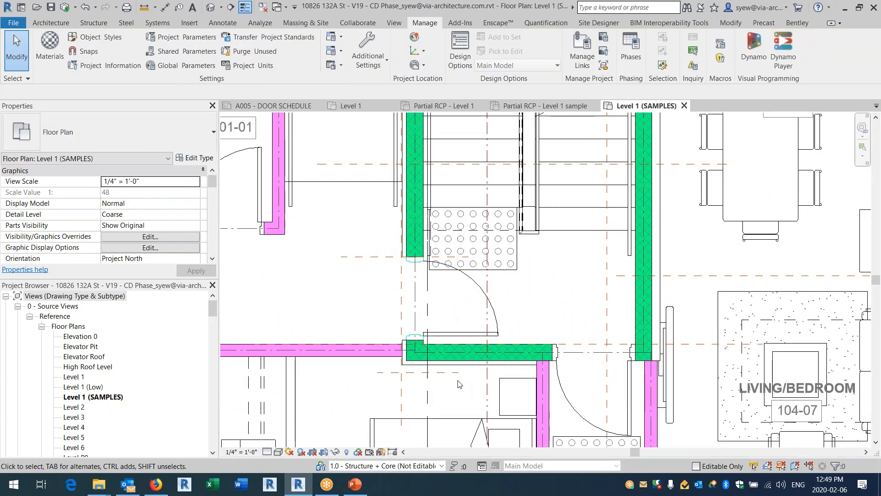
# - Open the "DOOR - 90MINS" filter definition from the floor plan's graphic overrides to review its categories and rule
pyautogui.press('v')
pyautogui.press('v')
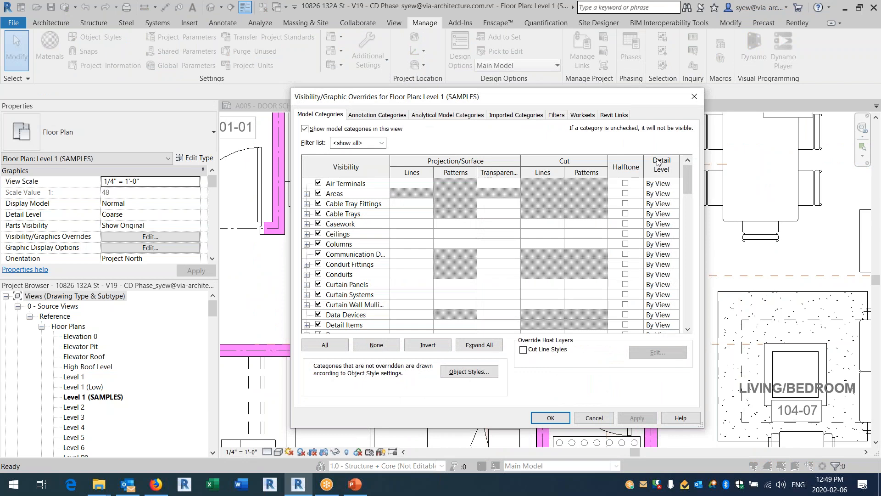
pyautogui.click(615, 116)
pyautogui.click(579, 115)
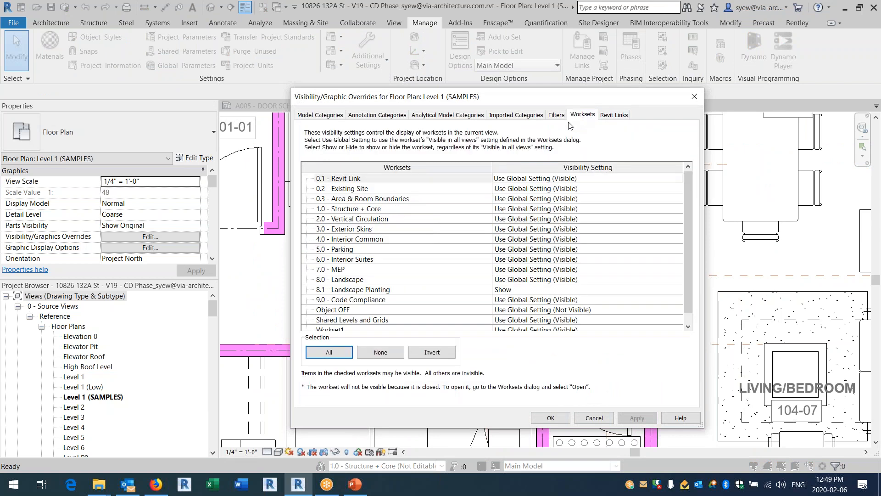
pyautogui.click(563, 116)
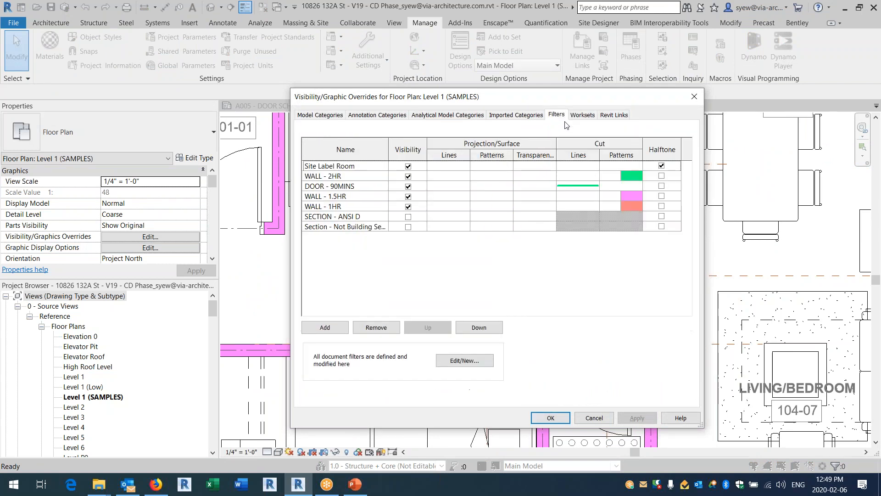
pyautogui.click(337, 186)
pyautogui.click(460, 361)
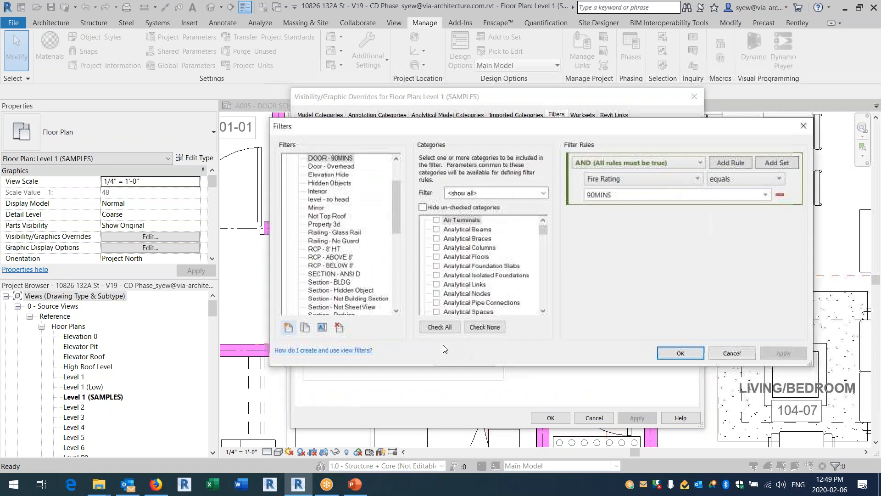
# - Include the Detail Items category in the "DOOR - 90MINS" filter, accepting the criteria reset, and exclude it again
pyautogui.click(468, 238)
pyautogui.press('d')
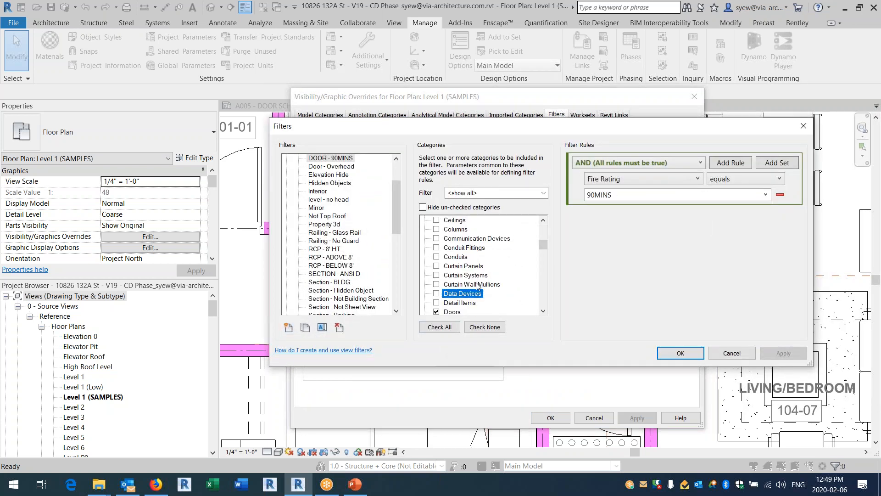
pyautogui.press('Down')
pyautogui.press('space')
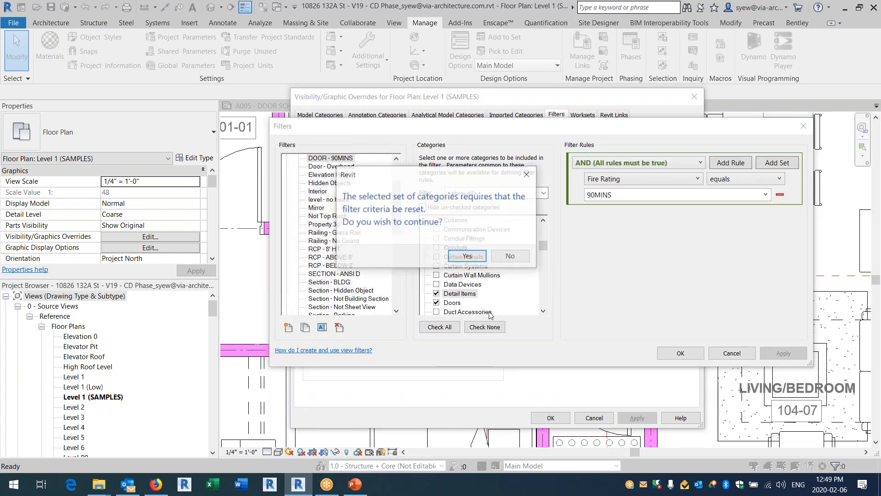
pyautogui.press('Return')
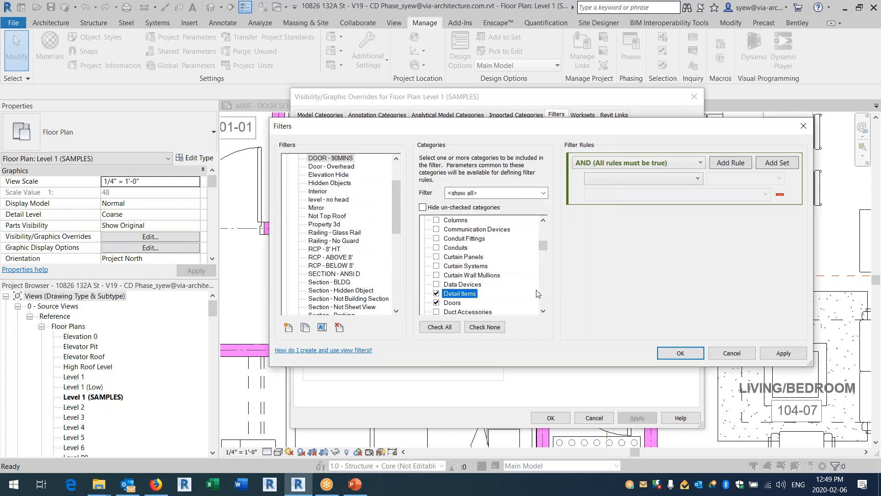
pyautogui.click(436, 294)
pyautogui.press('Down')
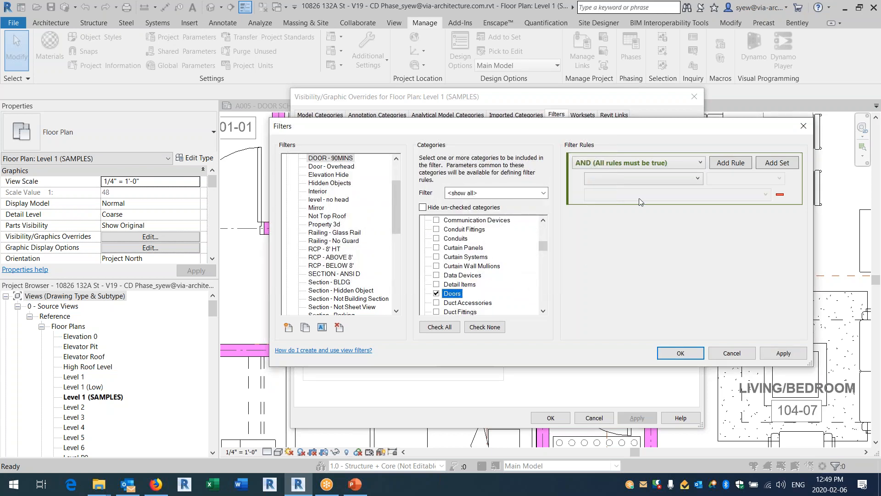
# - Set the "DOOR - 90MINS" rule to Fire Rating equals 90MINS and accept the filter definition
pyautogui.click(657, 178)
pyautogui.scroll(-6, 634, 262)
pyautogui.scroll(-1, 634, 262)
pyautogui.click(605, 295)
pyautogui.click(765, 179)
pyautogui.click(750, 189)
pyautogui.click(765, 194)
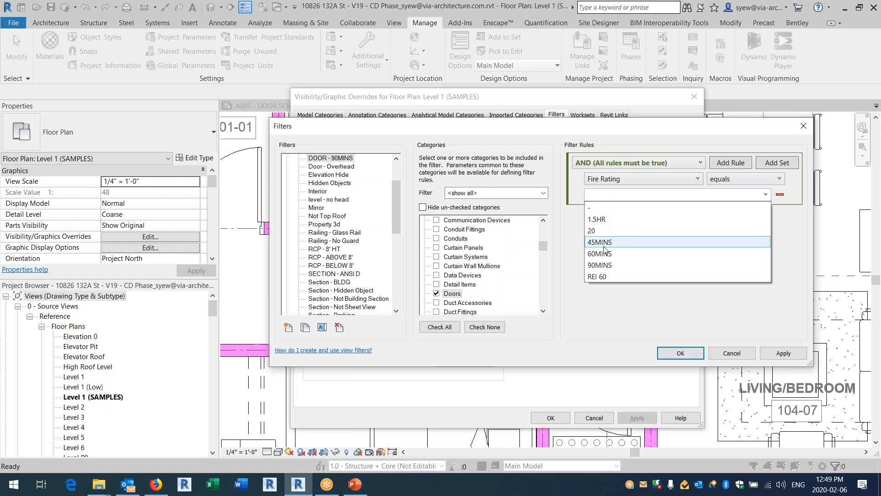
pyautogui.click(601, 265)
pyautogui.click(672, 352)
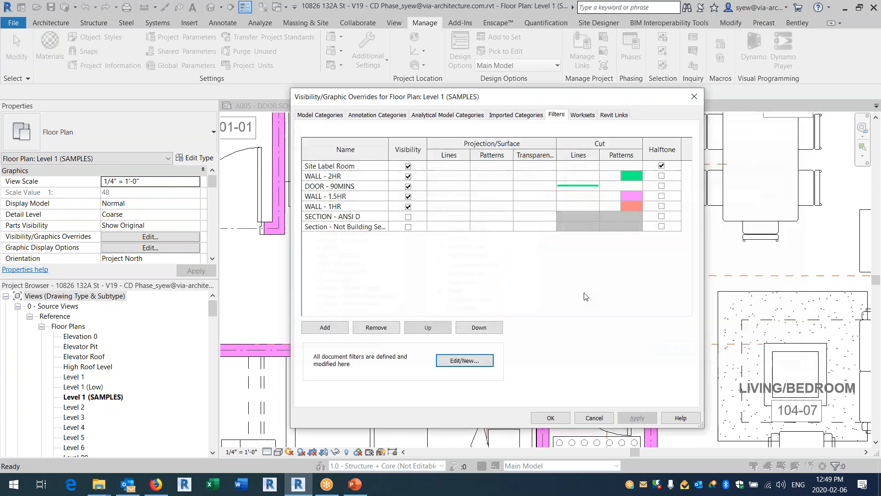
# - Open the projection line graphics override of the "DOOR - 90MINS" filter
pyautogui.click(446, 189)
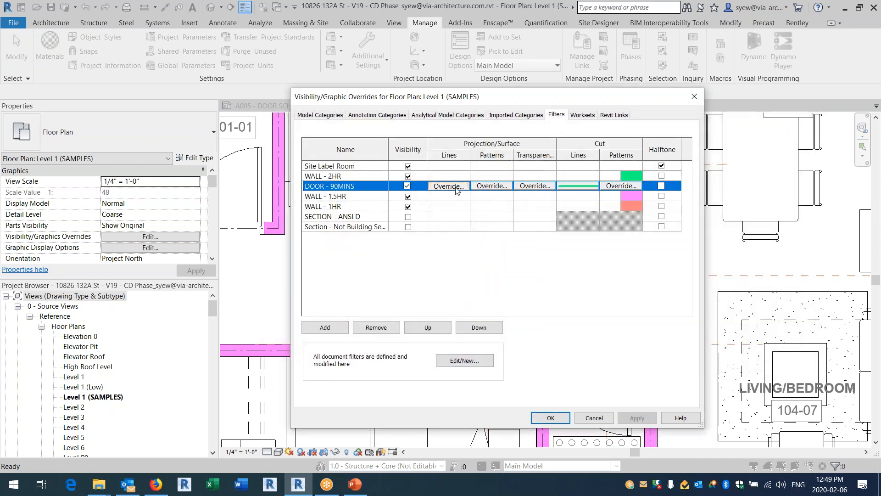
pyautogui.click(457, 186)
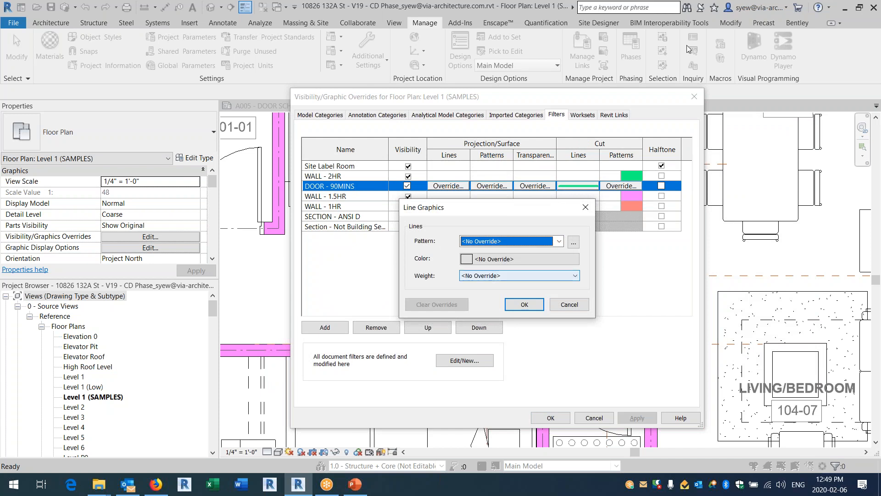
pyautogui.click(156, 483)
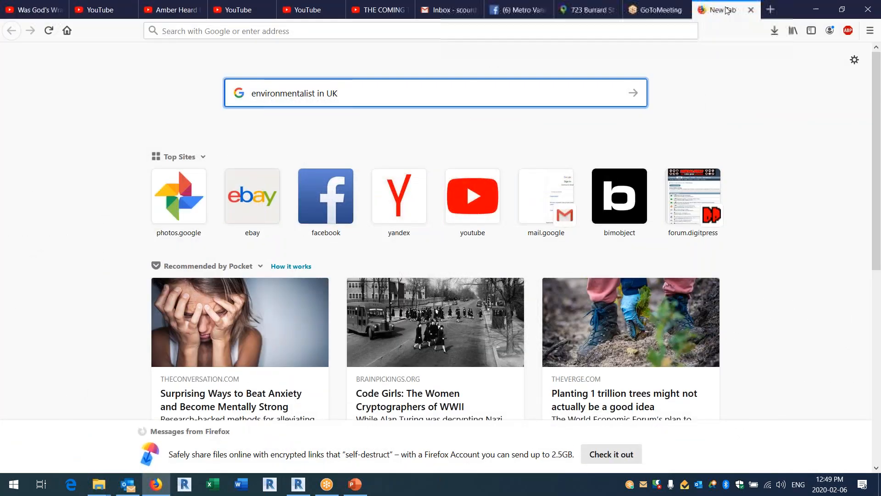
pyautogui.click(868, 10)
pyautogui.click(426, 261)
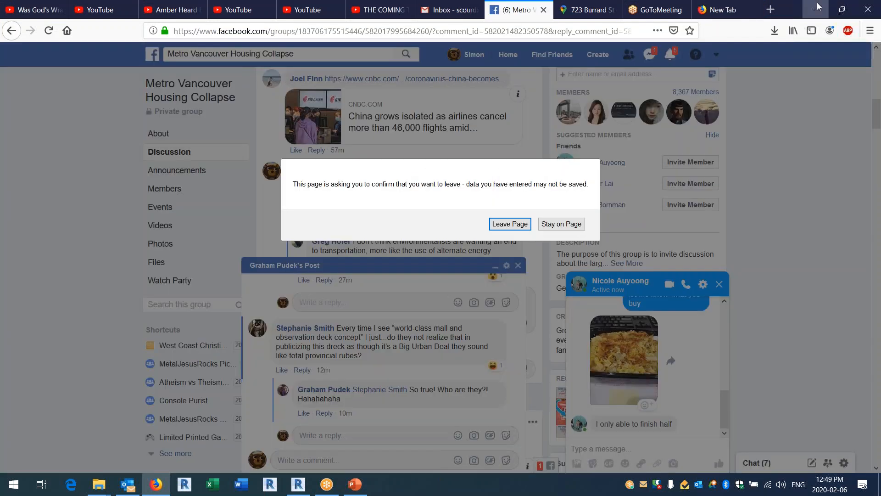
pyautogui.click(511, 224)
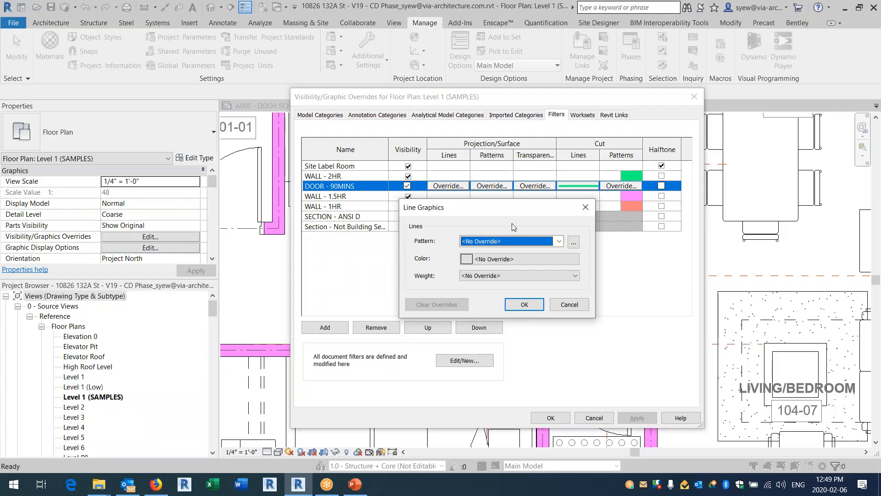
# - Override the projection lines of "DOOR - 90MINS" with green RGB 000-255-128 and line weight 7, and apply the view overrides
pyautogui.click(487, 259)
pyautogui.click(427, 181)
pyautogui.click(539, 359)
pyautogui.click(504, 275)
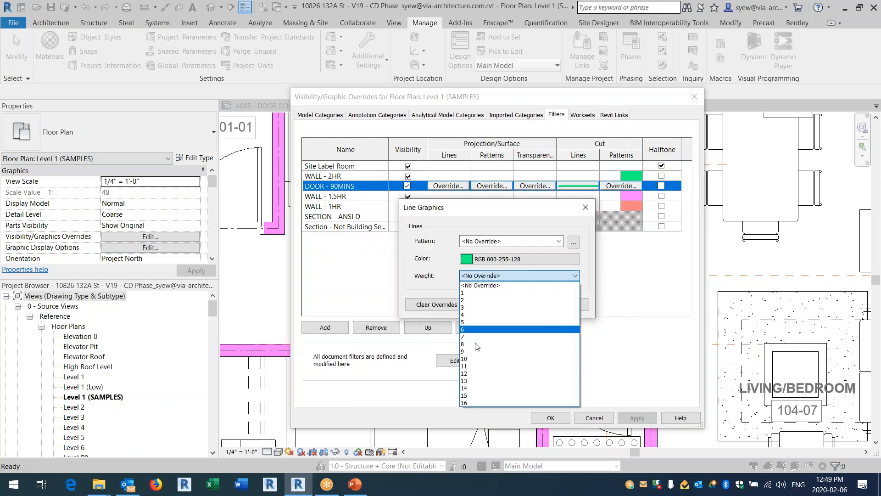
pyautogui.click(464, 335)
pyautogui.click(534, 303)
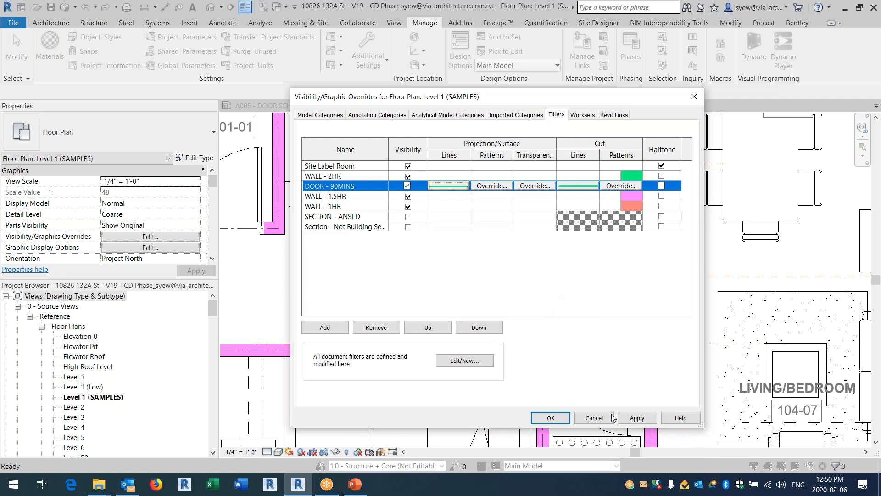
pyautogui.click(636, 417)
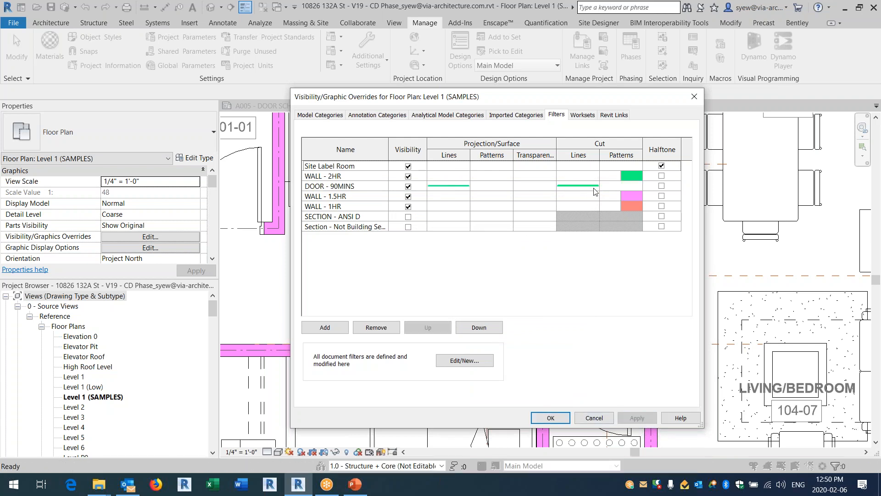
pyautogui.click(550, 418)
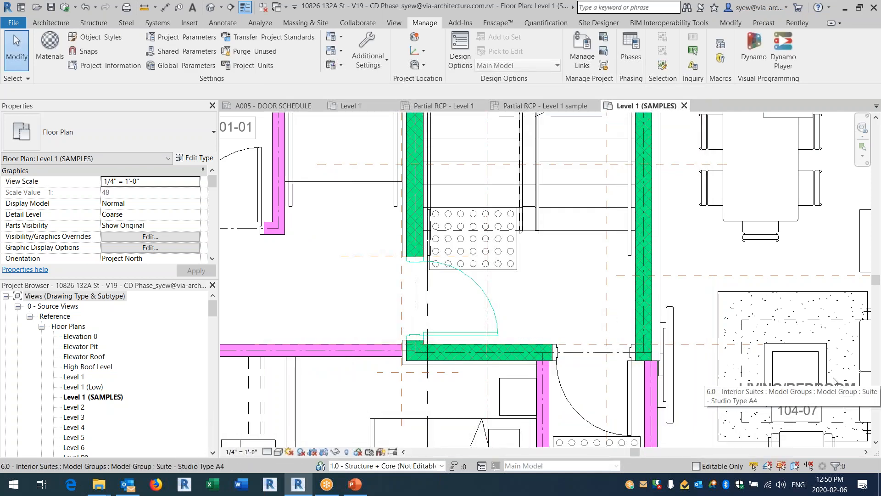
# - Compare the two stair doors and change unrated door 01a to the type Flush Metal Sidelite - 3'-0" x 6'-8" (1.5HR)
pyautogui.click(579, 404)
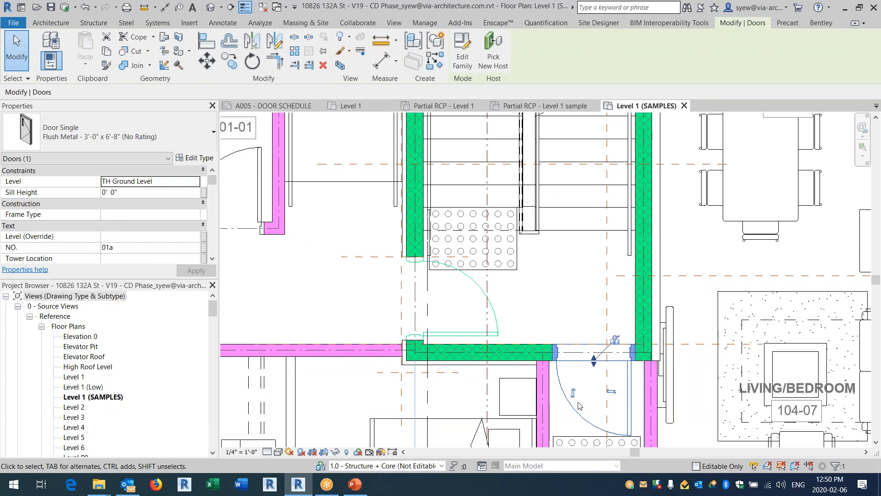
pyautogui.click(473, 281)
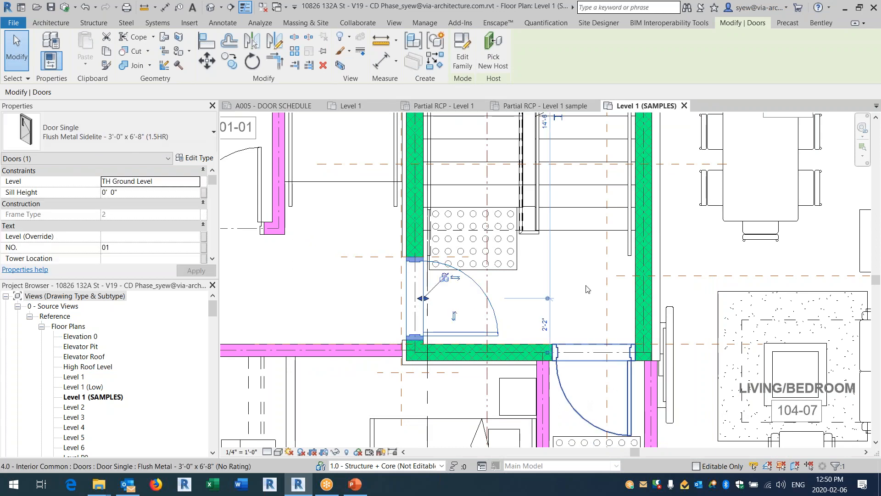
pyautogui.click(628, 385)
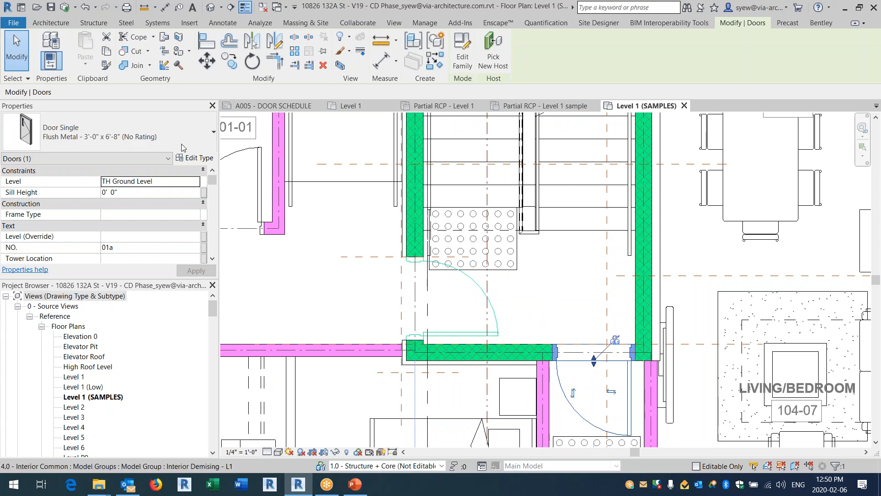
pyautogui.click(168, 136)
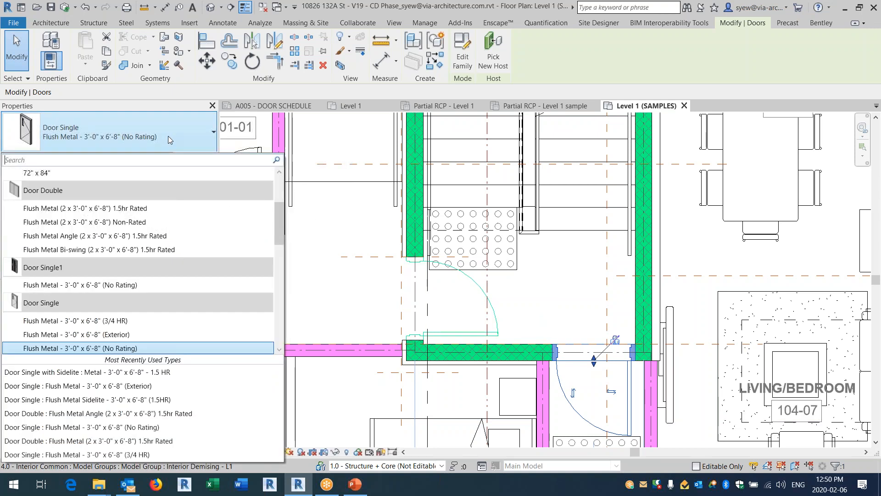
pyautogui.scroll(-2, 134, 271)
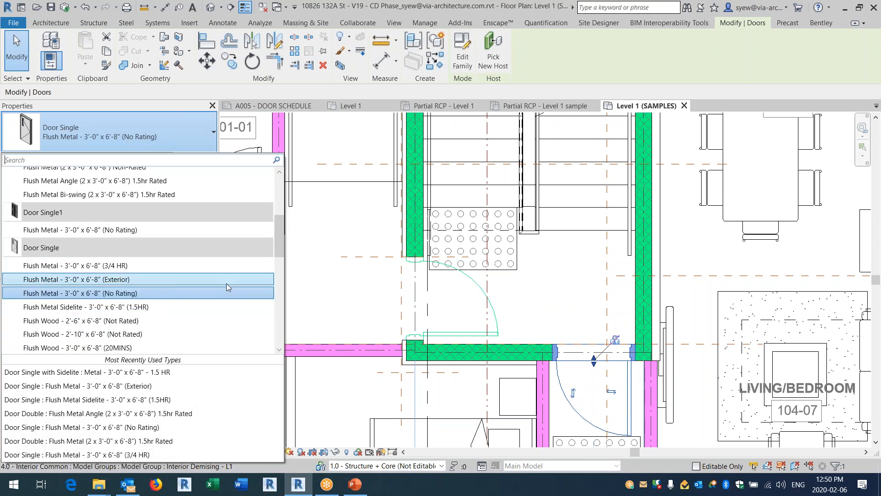
pyautogui.scroll(-1, 225, 279)
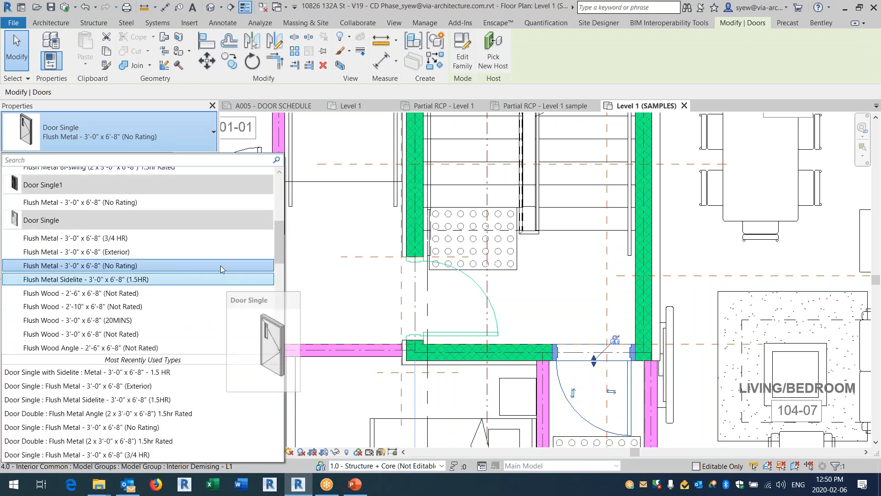
pyautogui.click(138, 279)
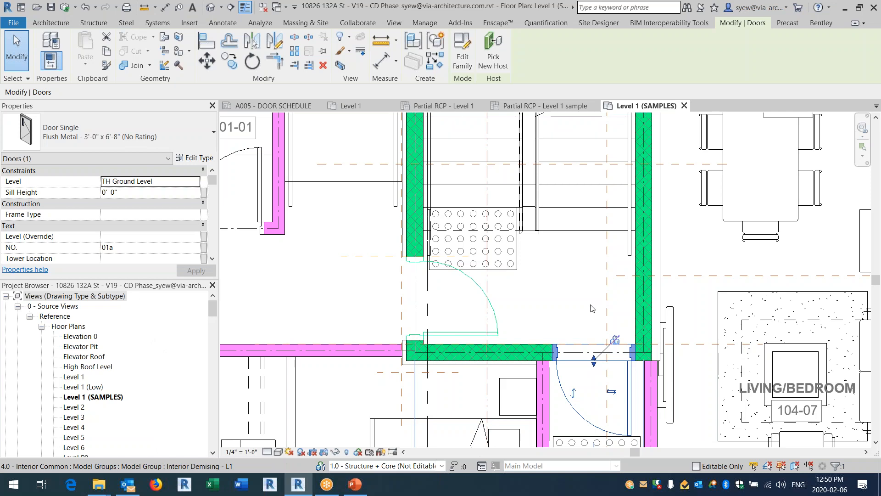
pyautogui.scroll(-1, 591, 302)
pyautogui.scroll(-1, 591, 301)
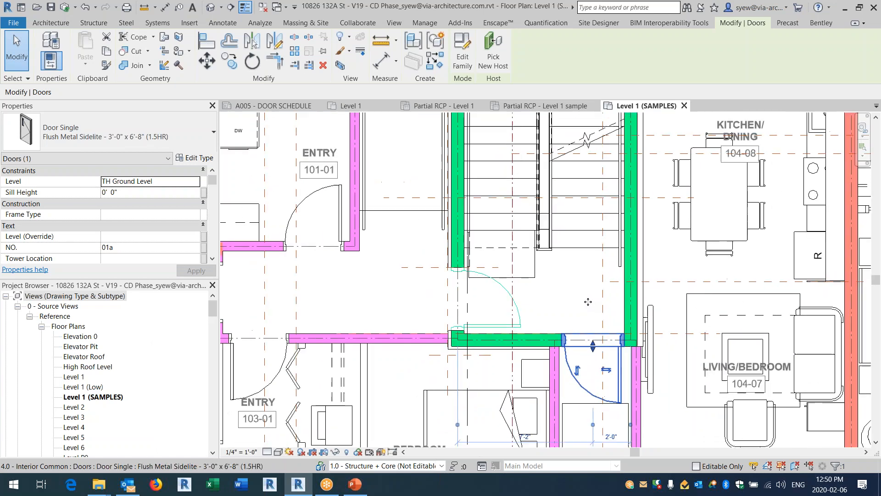
pyautogui.click(402, 301)
# - Inspect the type of the entry door at room 101-01 and clear the selection
pyautogui.scroll(-2, 402, 301)
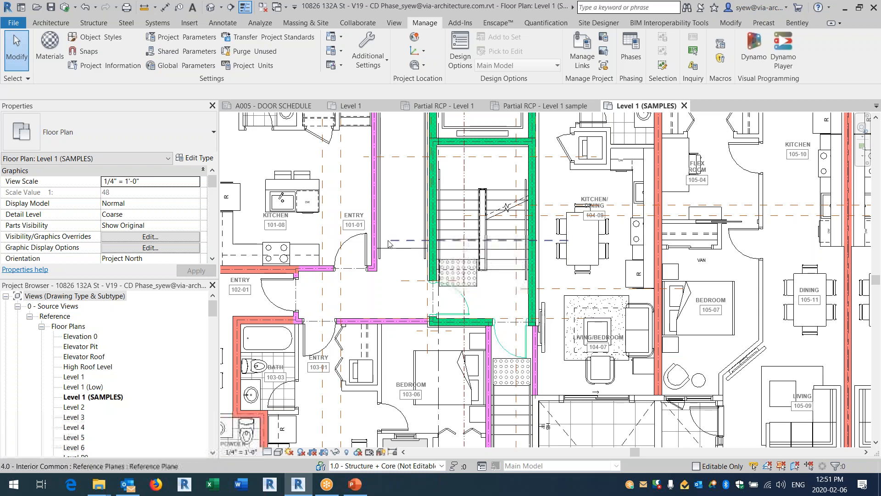
pyautogui.click(367, 247)
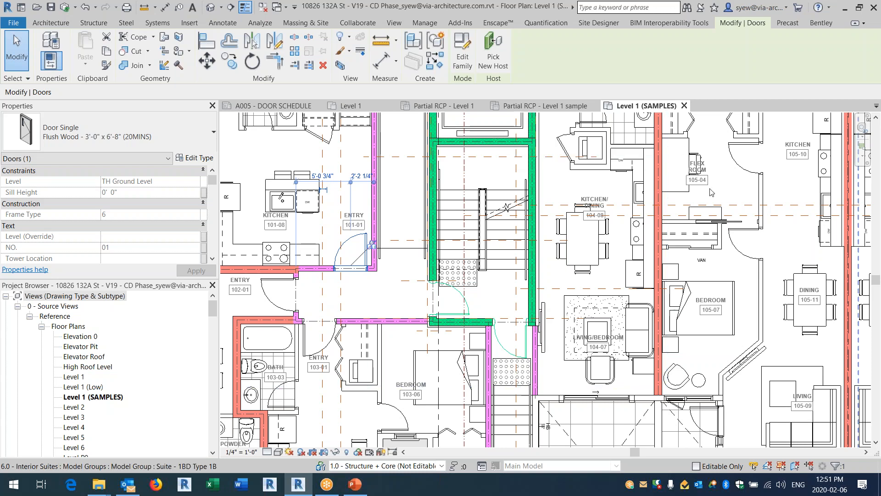
pyautogui.press('Escape')
pyautogui.scroll(-2, 545, 348)
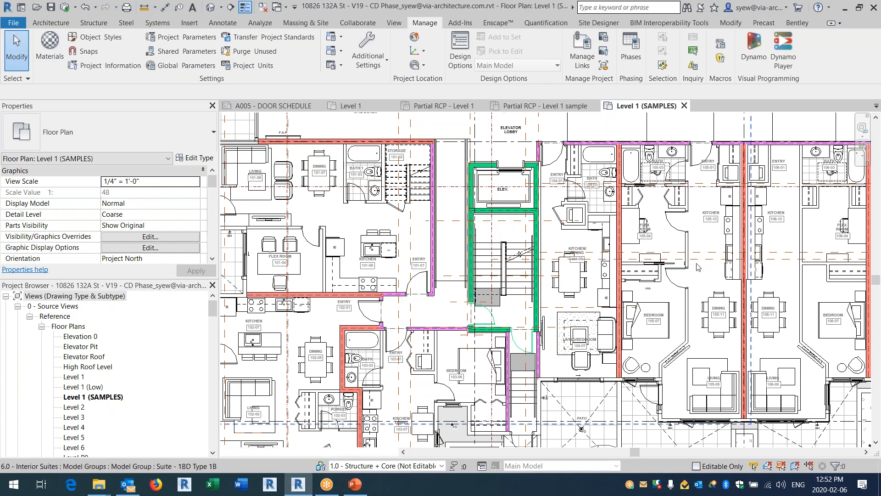
# - Inspect the suite model groups of units 106 and 104, and clear the selection
pyautogui.click(778, 342)
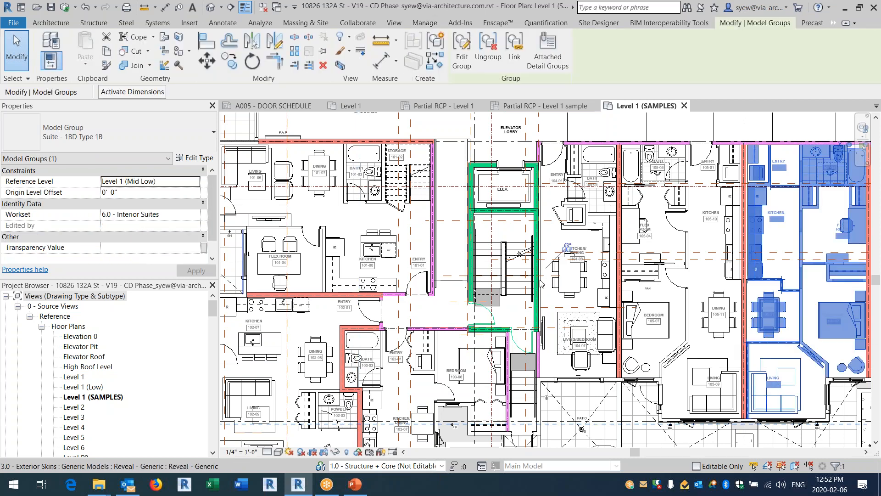
pyautogui.click(577, 370)
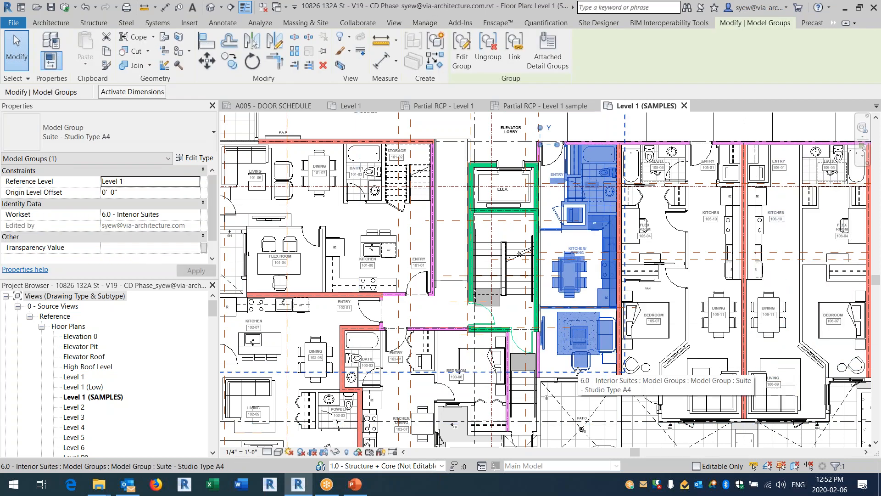
pyautogui.press('Escape')
# - Open the visibility/graphic overrides of the Level 1 (SAMPLES) plan and try halftone on the Furniture category, clearing it again
pyautogui.press('v')
pyautogui.press('g')
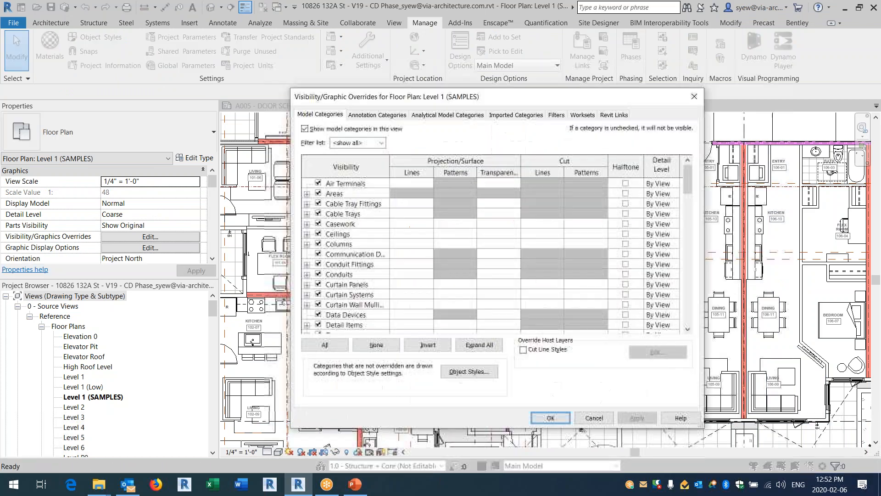
pyautogui.click(353, 304)
pyautogui.scroll(-2, 348, 305)
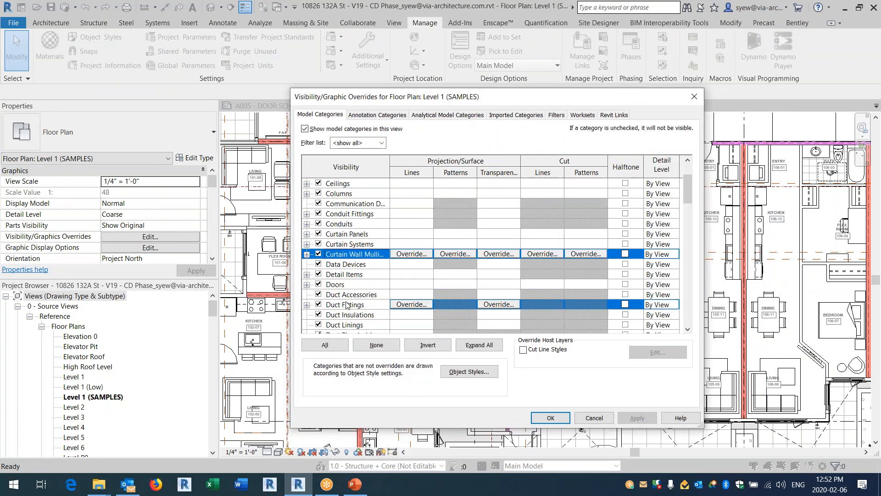
pyautogui.click(347, 305)
pyautogui.press('f')
pyautogui.scroll(-1, 346, 306)
pyautogui.click(344, 324)
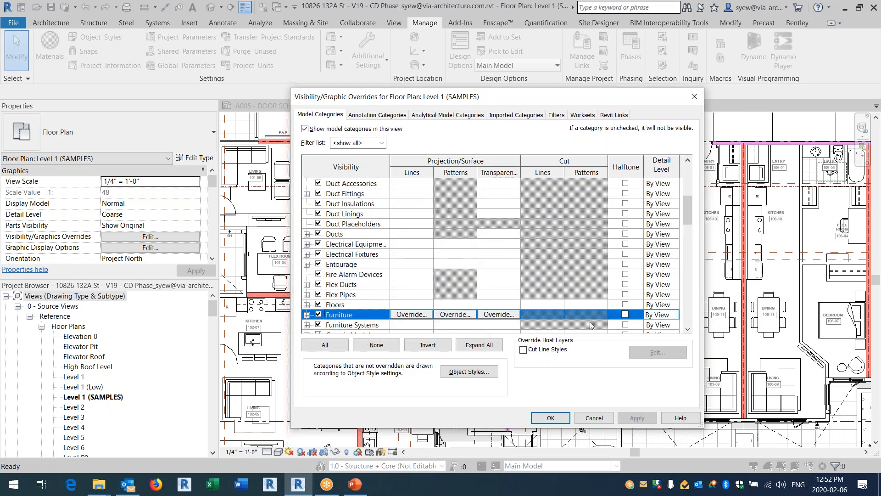
pyautogui.click(625, 315)
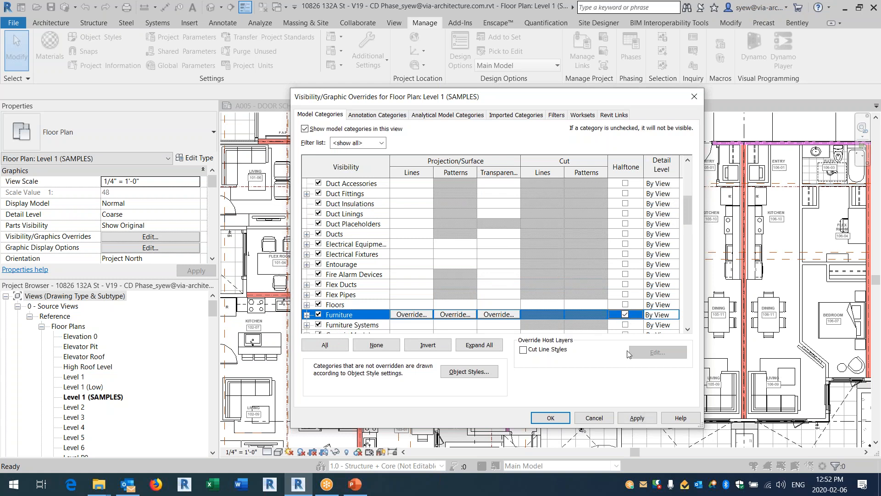
pyautogui.click(625, 315)
# - Start adding a view filter and open the existing "Interior" filter's definition, including all categories in it
pyautogui.click(554, 115)
pyautogui.click(322, 327)
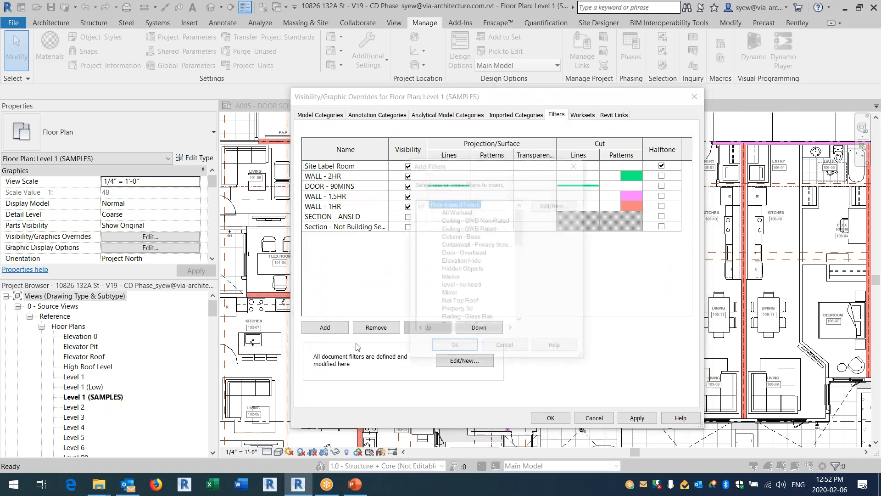
pyautogui.moveTo(521, 219); pyautogui.dragTo(519, 300)
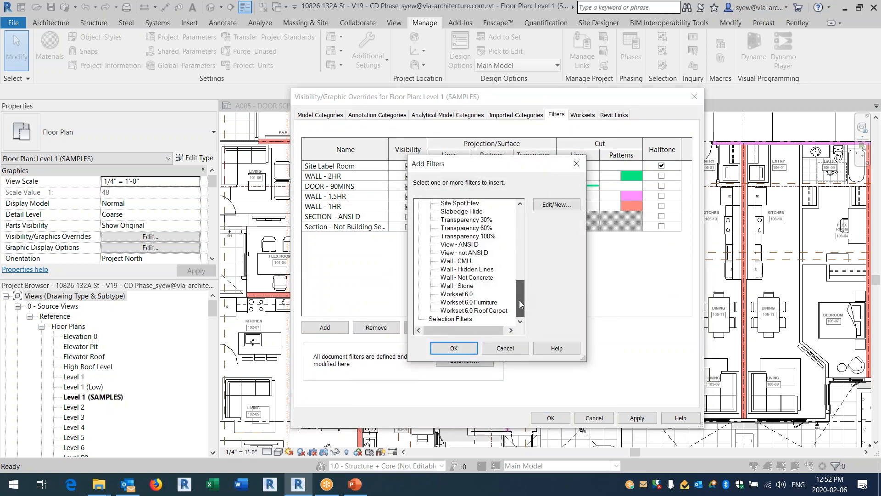
pyautogui.click(555, 204)
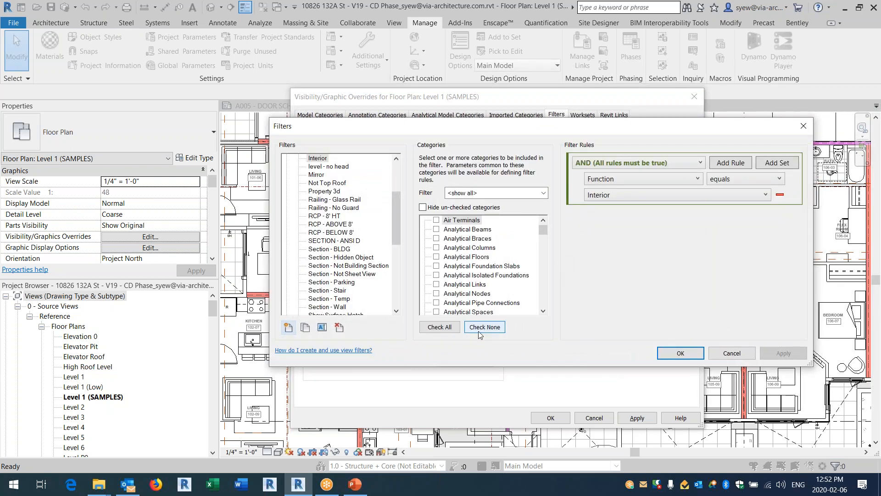
pyautogui.click(448, 328)
pyautogui.click(467, 257)
# - Set the "Interior" filter's rule to Workset equals 6.0 - Interior Suites
pyautogui.click(671, 178)
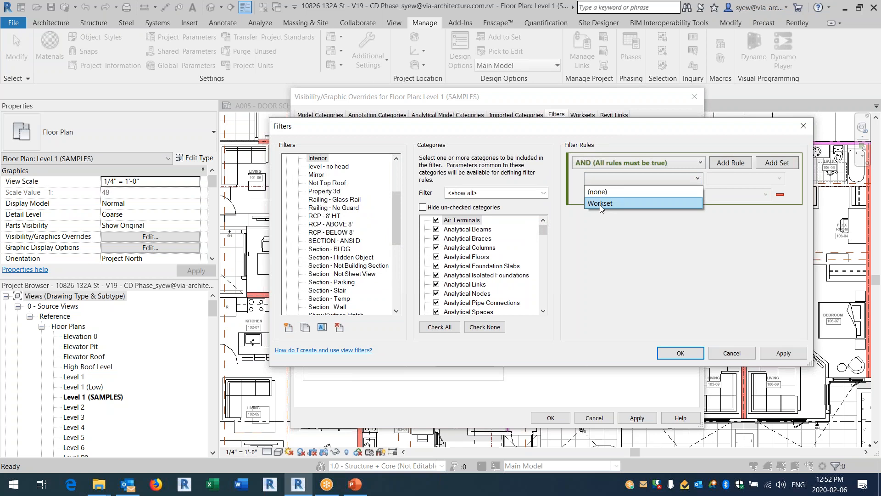
pyautogui.click(599, 203)
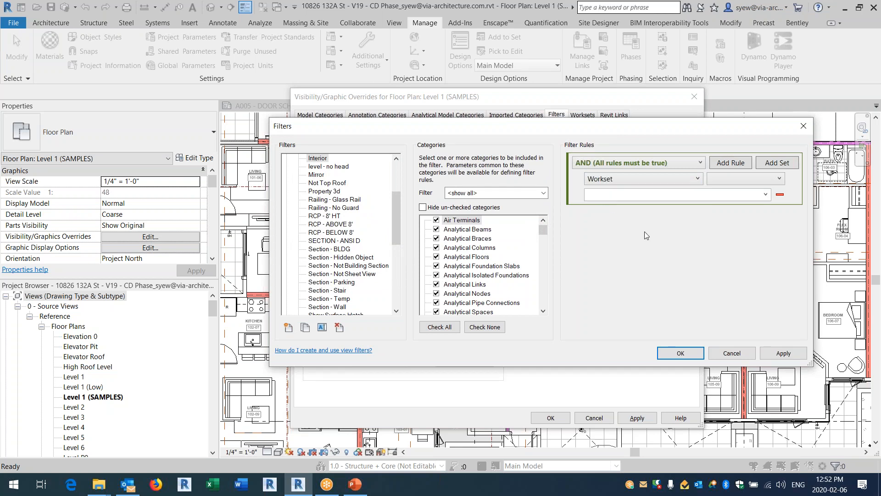
pyautogui.click(757, 178)
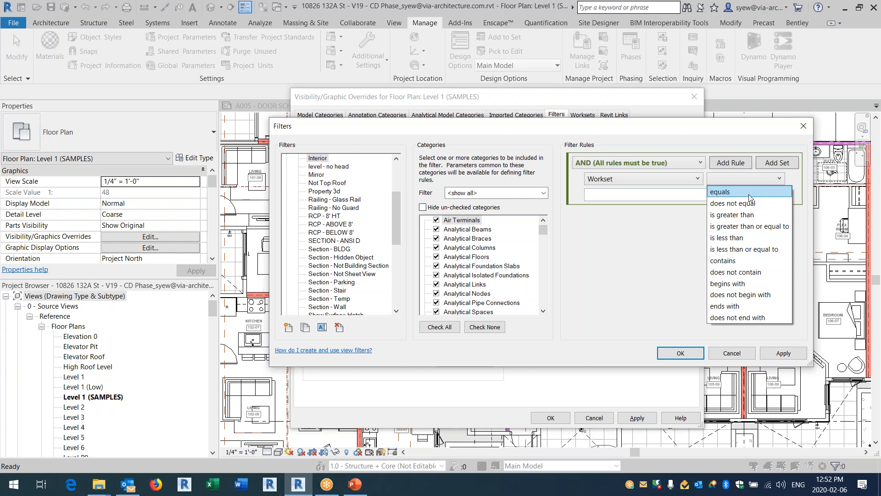
pyautogui.click(751, 192)
pyautogui.click(766, 194)
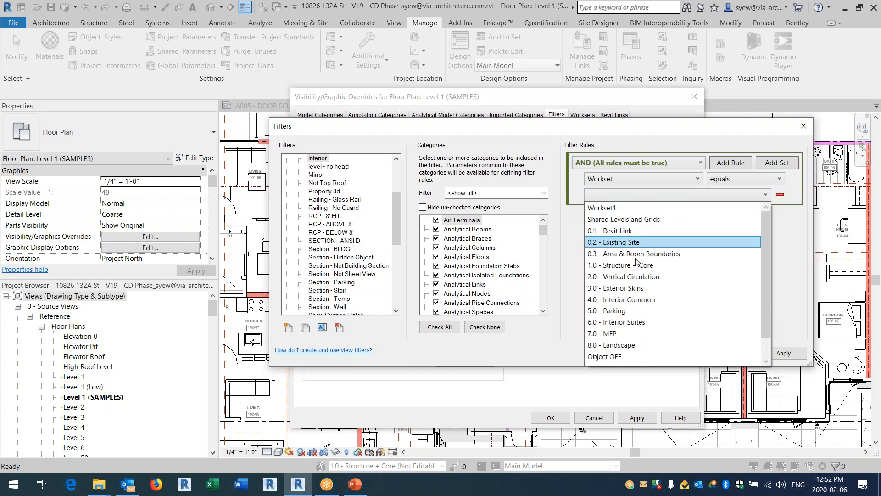
pyautogui.click(633, 322)
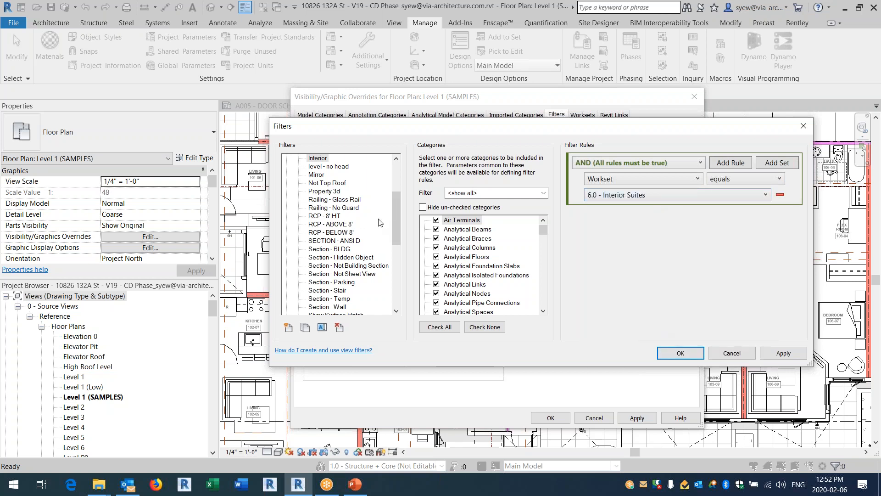
# - Rename the "Interior" filter to "WORKSET INTERIOR SUITE 6.0" and accept the filter definitions
pyautogui.rightClick(317, 160)
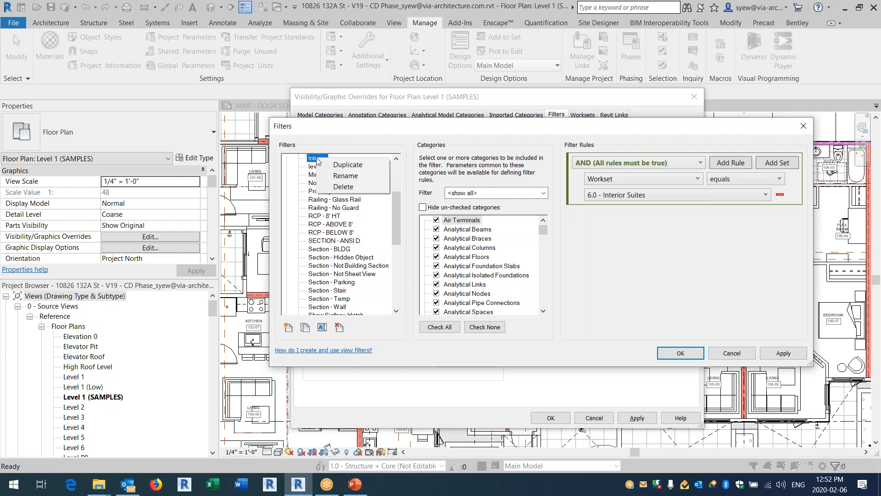
pyautogui.click(342, 175)
pyautogui.write('WOR')
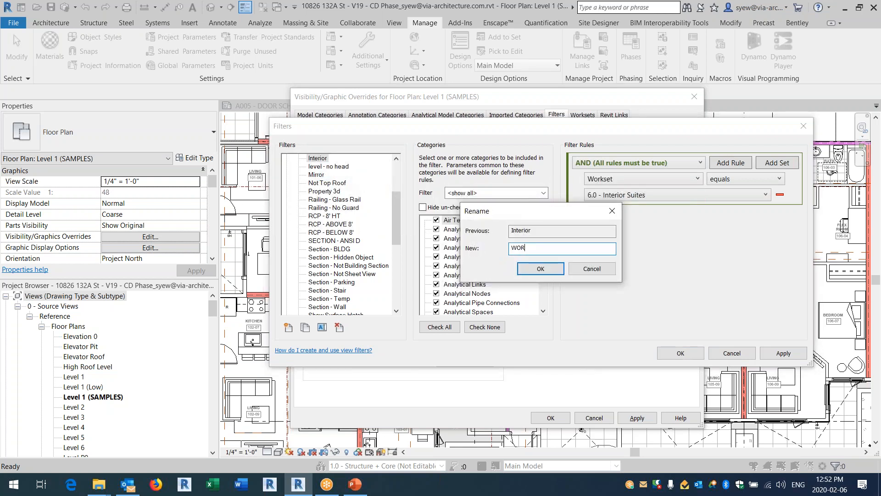
pyautogui.write('KISET INTERIOR SUITE 6.0')
pyautogui.press('Return')
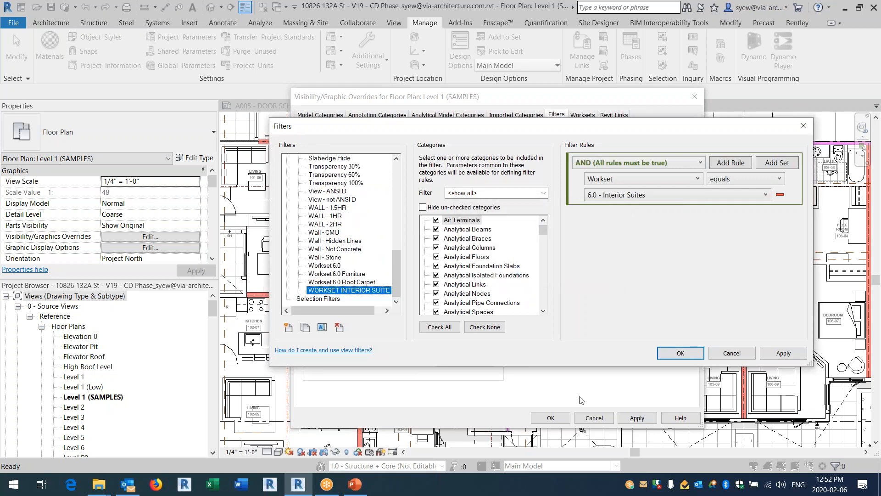
pyautogui.click(680, 353)
# - Add the "WORKSET INTERIOR SUITE 6.0" filter to the view and turn on its halftone
pyautogui.moveTo(521, 229); pyautogui.dragTo(517, 291)
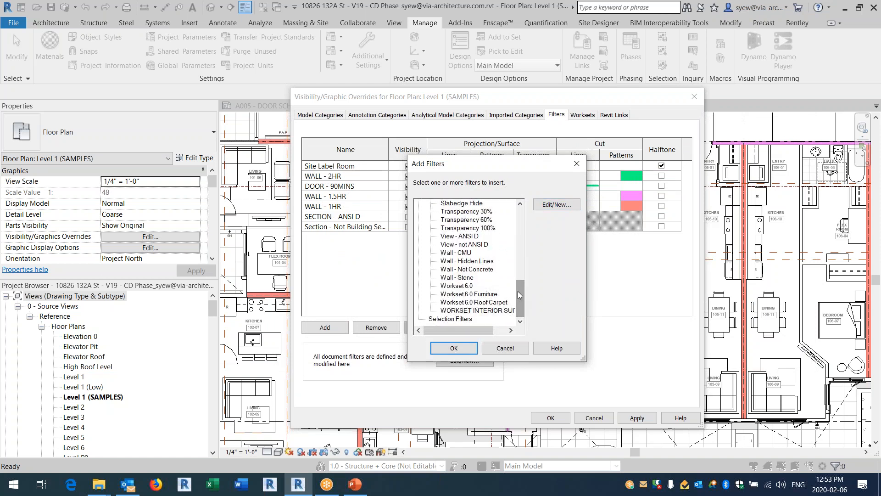
pyautogui.click(461, 286)
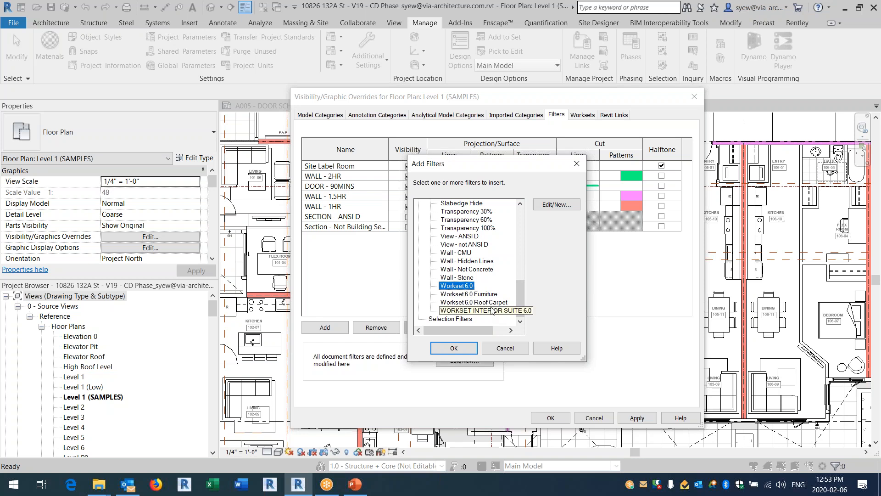
pyautogui.doubleClick(467, 310)
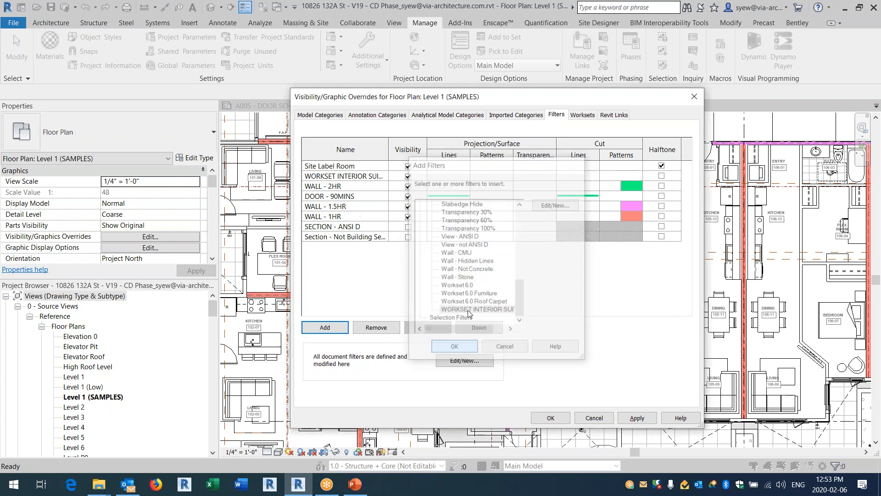
pyautogui.click(661, 175)
# - Override the cut lines of "WORKSET INTERIOR SUITE 6.0" with pink RGB 255-000-128
pyautogui.click(578, 175)
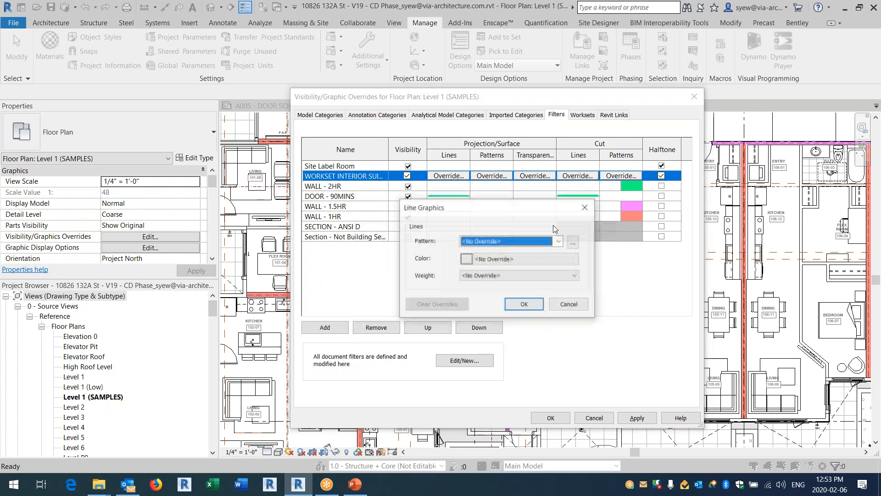
pyautogui.click(493, 259)
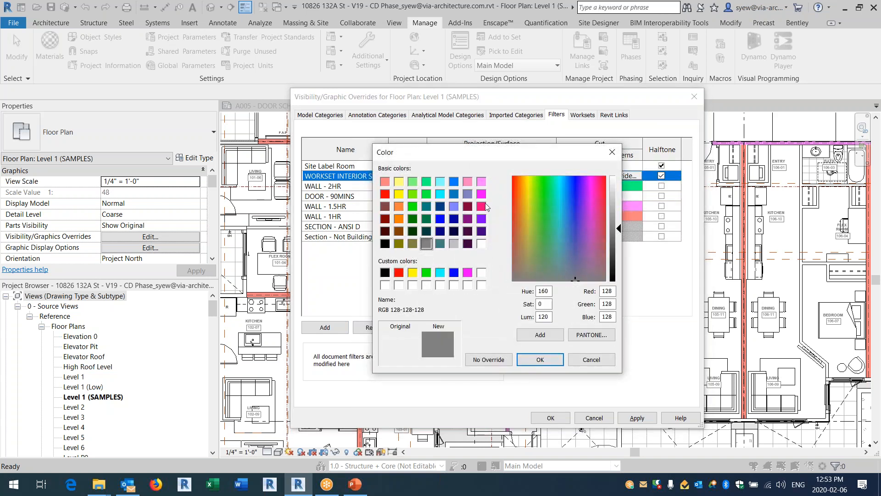
pyautogui.click(533, 358)
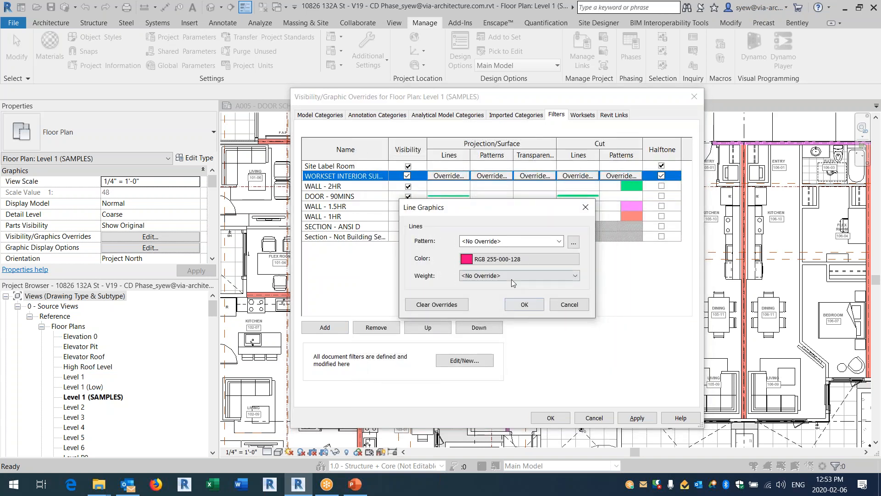
pyautogui.click(521, 312)
# - Override the projection lines of "WORKSET INTERIOR SUITE 6.0" with pink RGB 255-000-128 and apply the view overrides
pyautogui.click(449, 176)
pyautogui.click(512, 260)
pyautogui.click(481, 207)
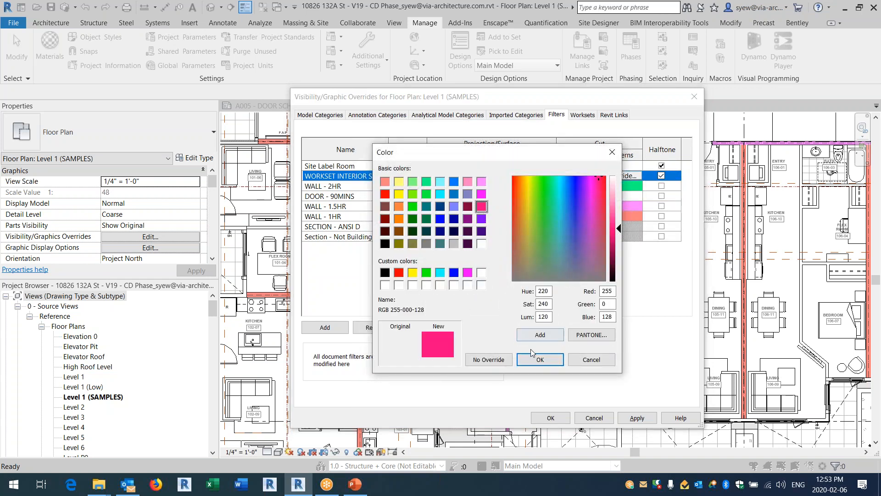
pyautogui.click(540, 358)
pyautogui.click(525, 304)
pyautogui.click(635, 418)
pyautogui.click(561, 417)
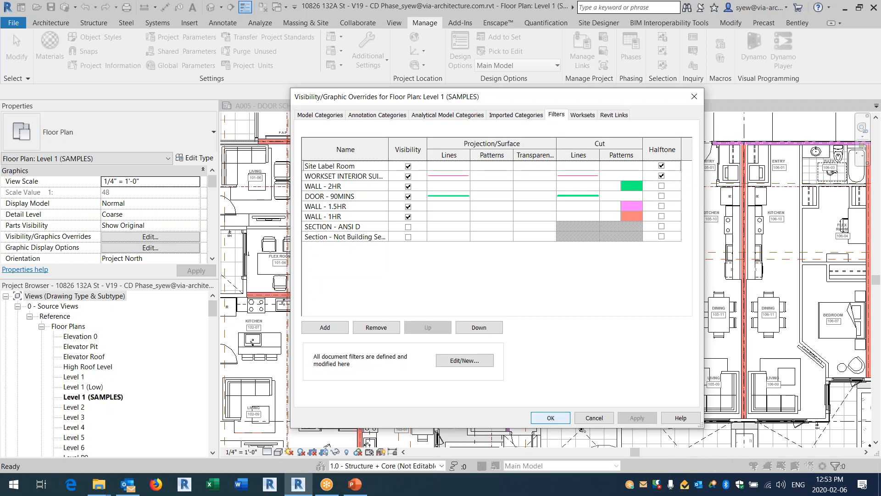
# - Move the two desks and their chairs beside bedroom 111-06 to the workset 6.0 - Interior Suites and clear the selection
pyautogui.scroll(-5, 416, 335)
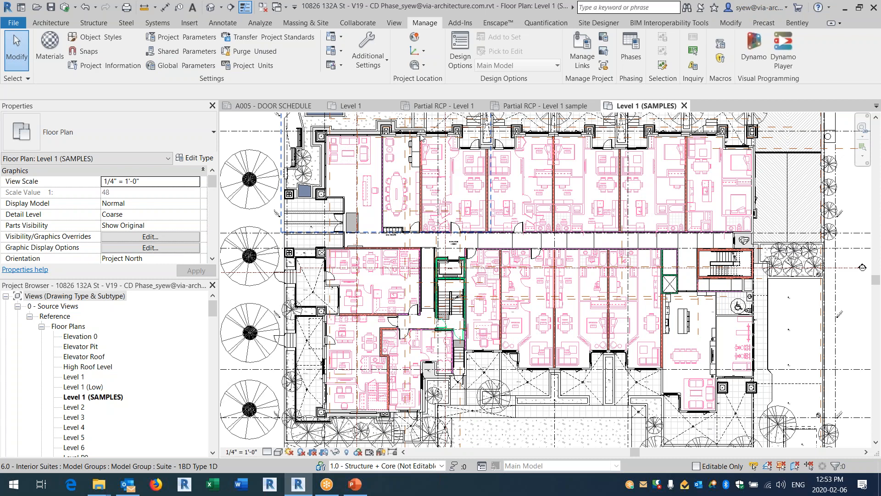
pyautogui.scroll(8, 474, 185)
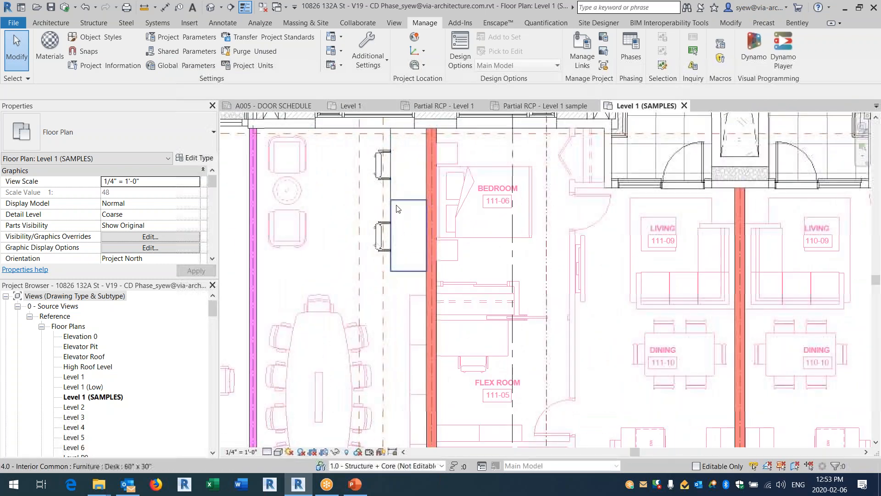
pyautogui.click(395, 189)
pyautogui.keyDown('ctrl'); pyautogui.click(380, 179); pyautogui.keyUp('ctrl')
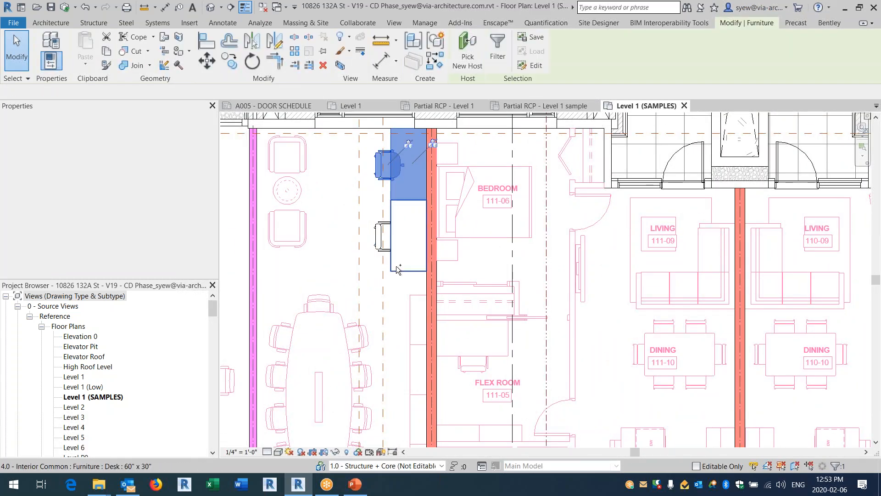
pyautogui.keyDown('ctrl'); pyautogui.click(395, 238); pyautogui.keyUp('ctrl')
pyautogui.scroll(-5, 151, 216)
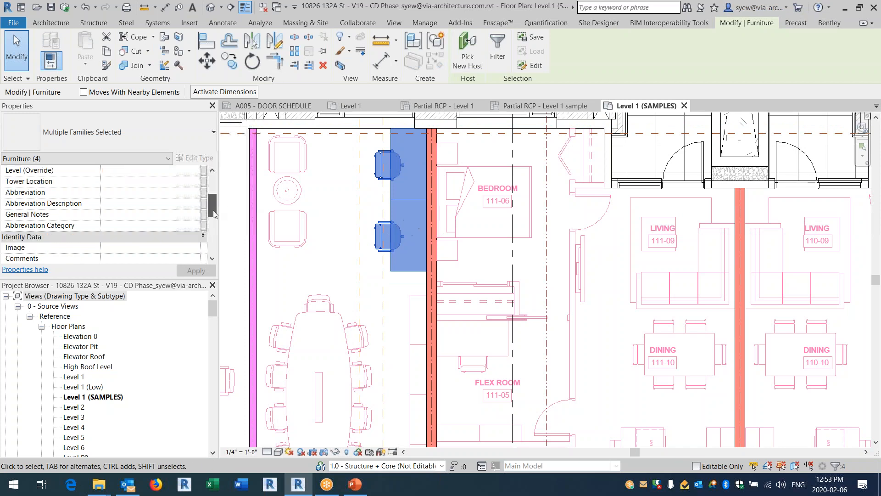
pyautogui.click(195, 215)
pyautogui.scroll(-2, 147, 248)
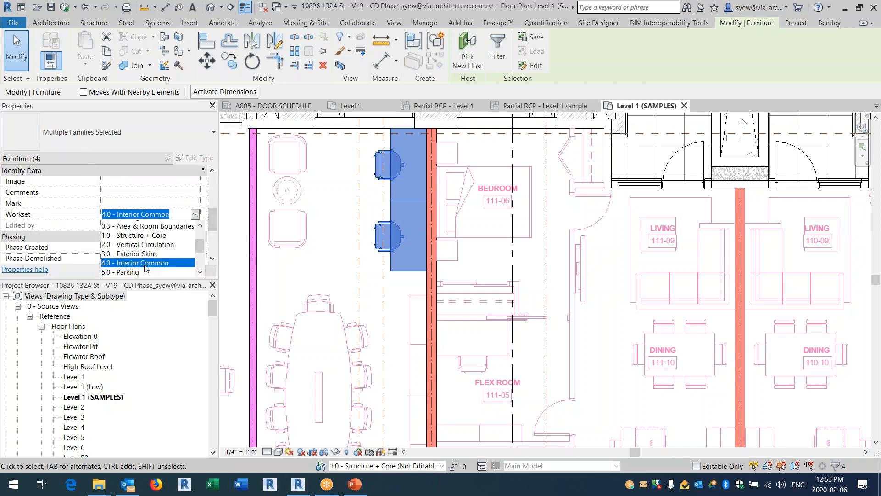
pyautogui.click(121, 261)
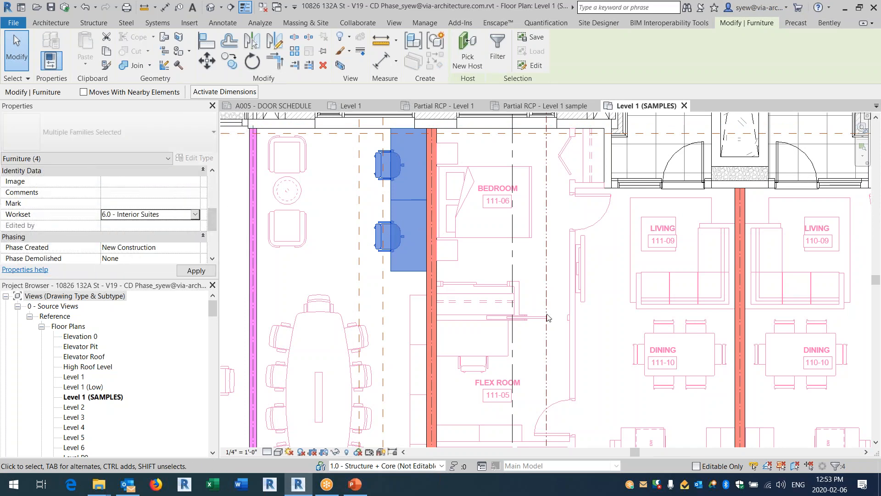
pyautogui.press('Escape')
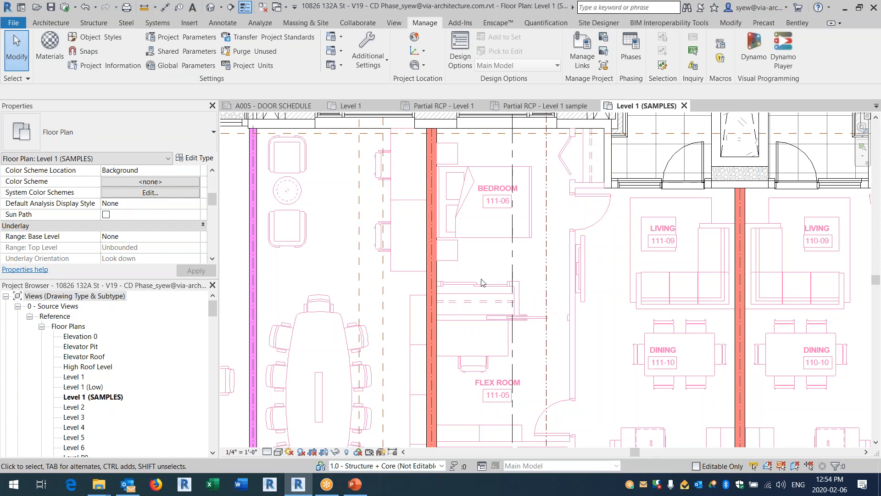
pyautogui.scroll(-5, 481, 281)
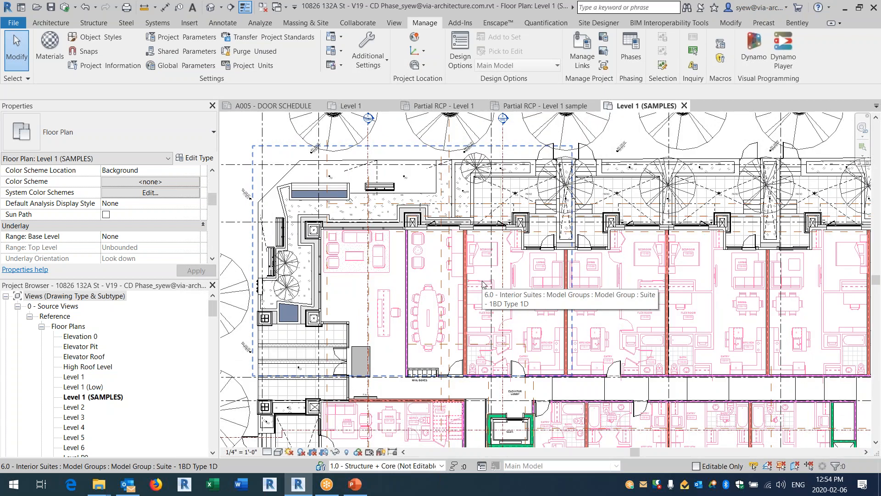
pyautogui.scroll(5, 407, 341)
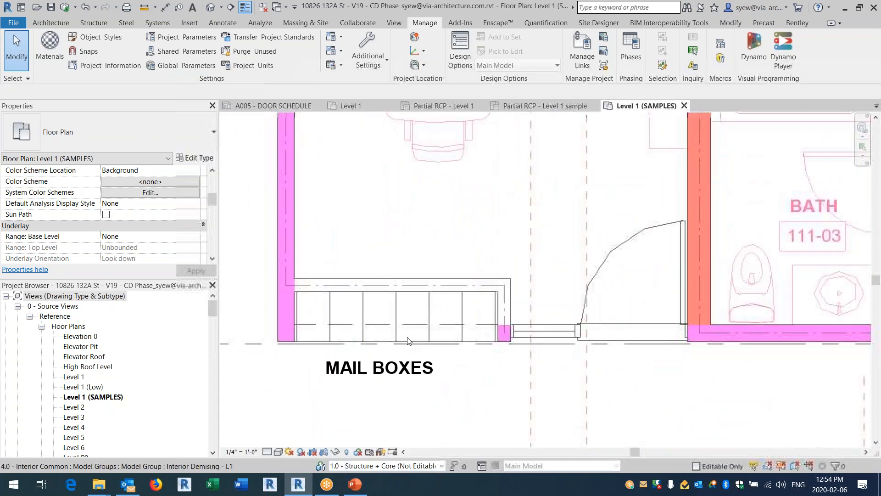
pyautogui.scroll(-4, 456, 374)
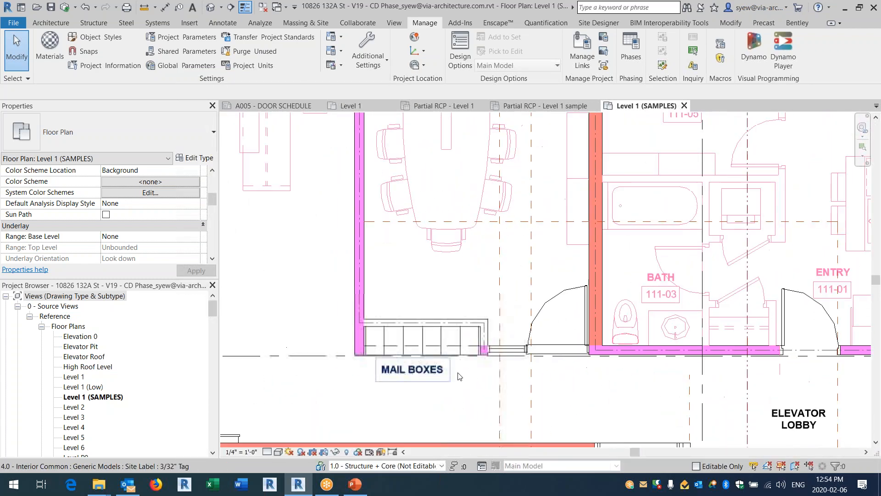
pyautogui.moveTo(459, 374); pyautogui.dragTo(463, 216, button='middle')
pyautogui.scroll(-3, 464, 216)
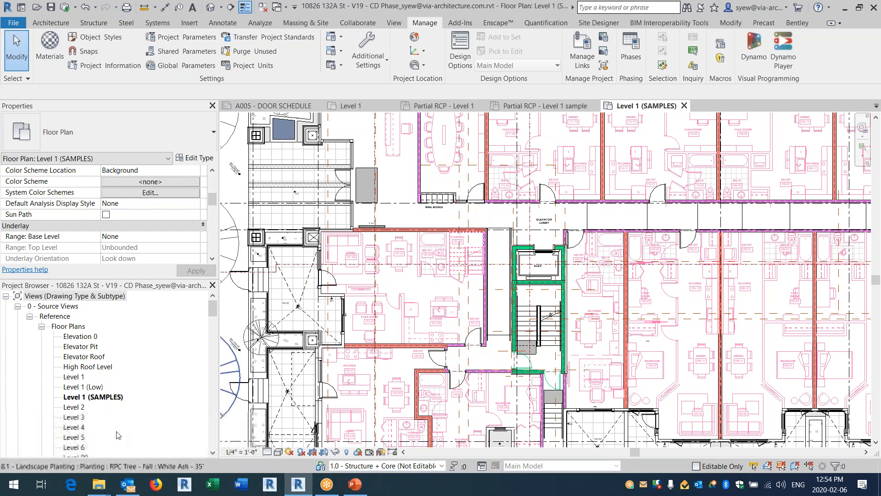
# - Duplicate the Level 1 floor plan as an independent view without detailing
pyautogui.rightClick(77, 379)
pyautogui.moveTo(197, 226)
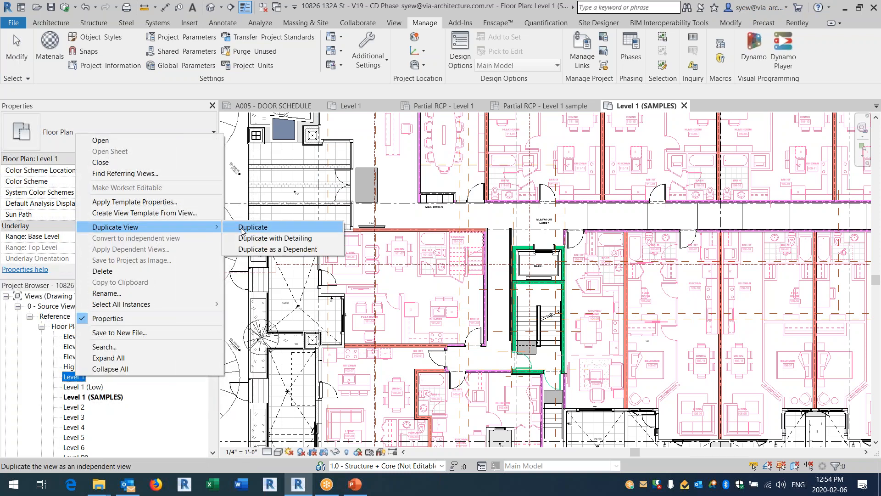
pyautogui.click(242, 228)
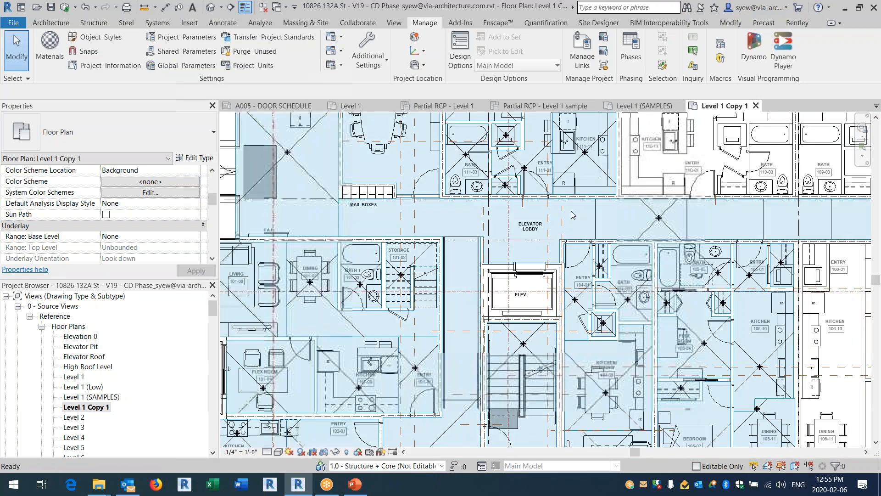
# - Hide the Rooms category in the duplicated Level 1 plan
pyautogui.press('v')
pyautogui.press('v')
pyautogui.click(361, 275)
pyautogui.scroll(-1, 363, 277)
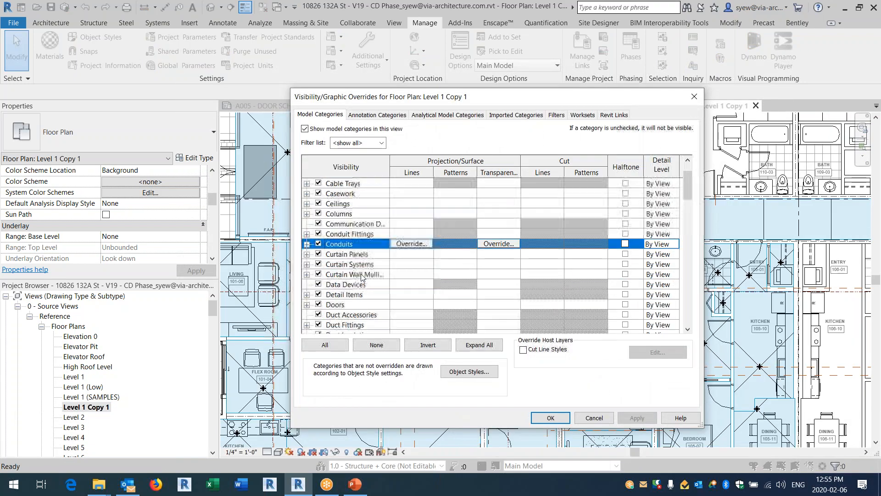
pyautogui.scroll(-3, 360, 275)
pyautogui.press('f')
pyautogui.scroll(-1, 359, 278)
pyautogui.press('r')
pyautogui.scroll(-1, 359, 278)
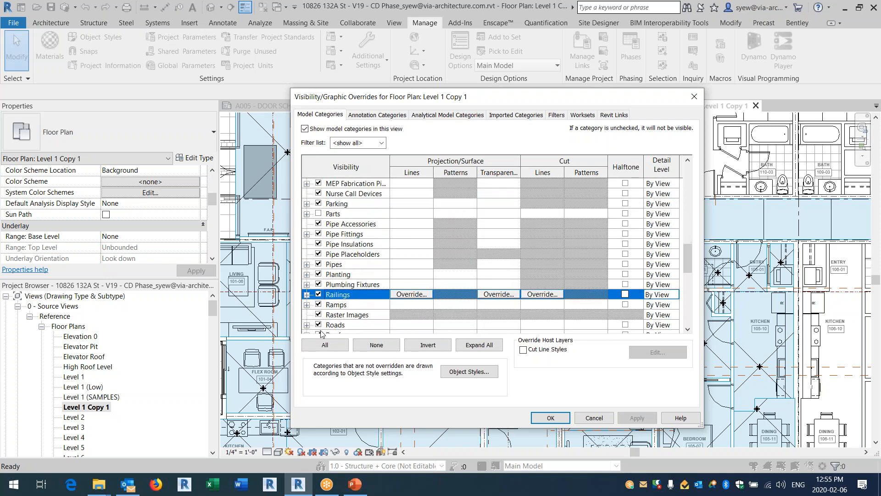
pyautogui.scroll(-1, 323, 327)
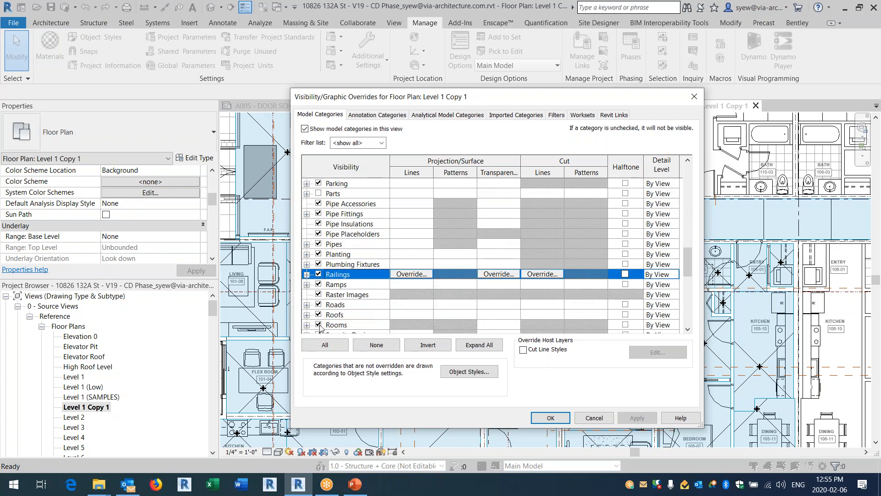
pyautogui.click(320, 325)
pyautogui.click(550, 417)
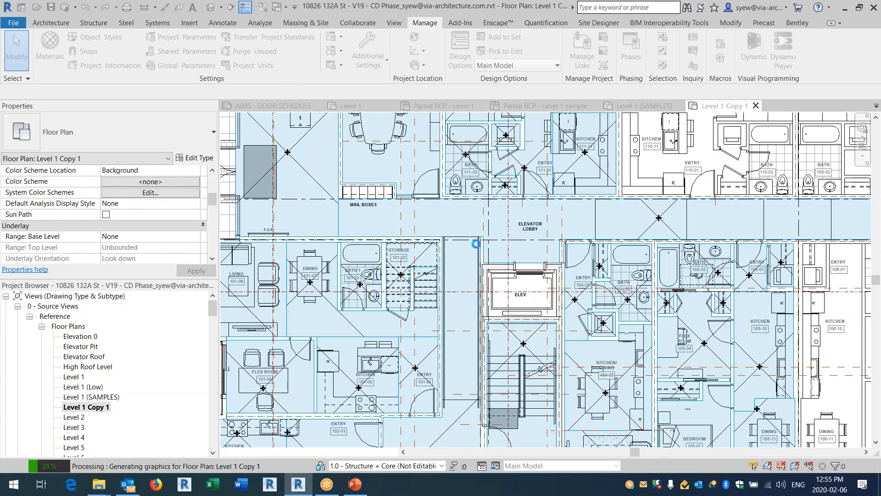
# - Turn on the visibility of the Analytical Walls category in the duplicated plan
pyautogui.scroll(4, 521, 255)
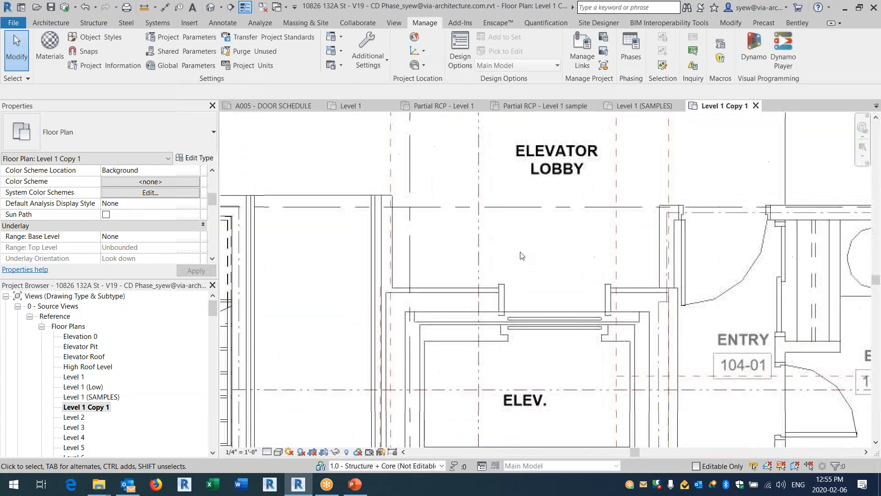
pyautogui.press('v')
pyautogui.press('g')
pyautogui.click(377, 115)
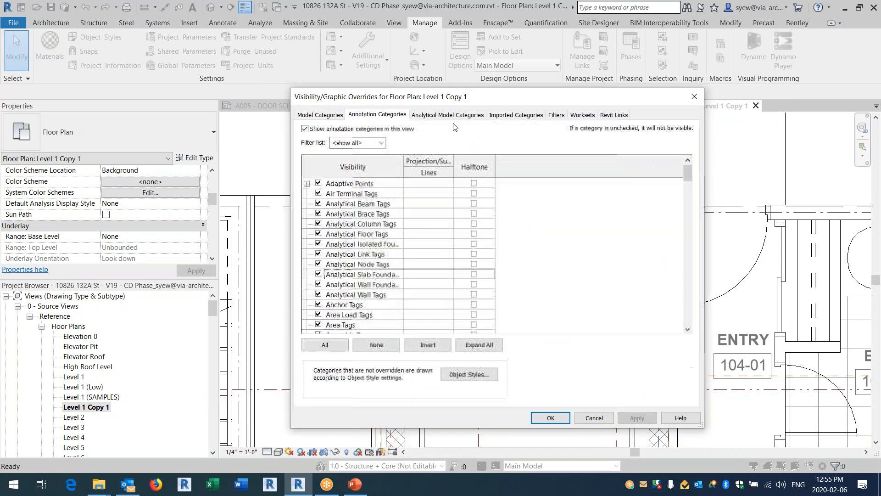
pyautogui.click(439, 116)
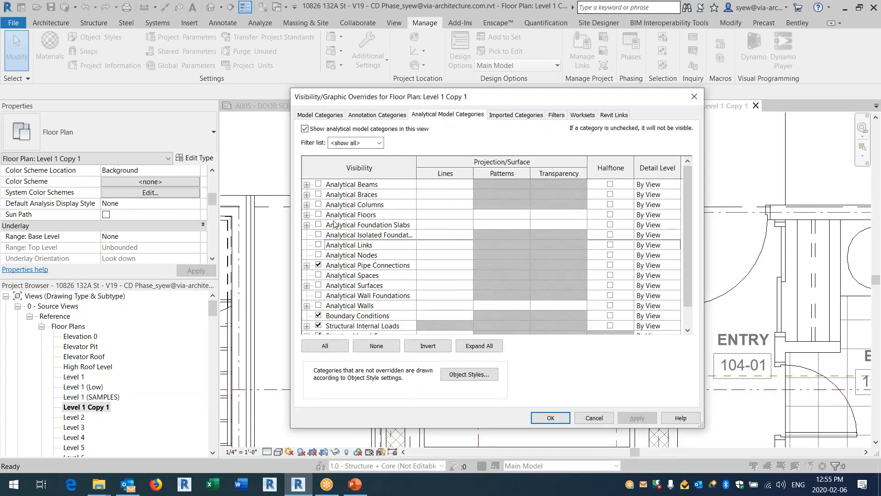
pyautogui.scroll(-1, 345, 243)
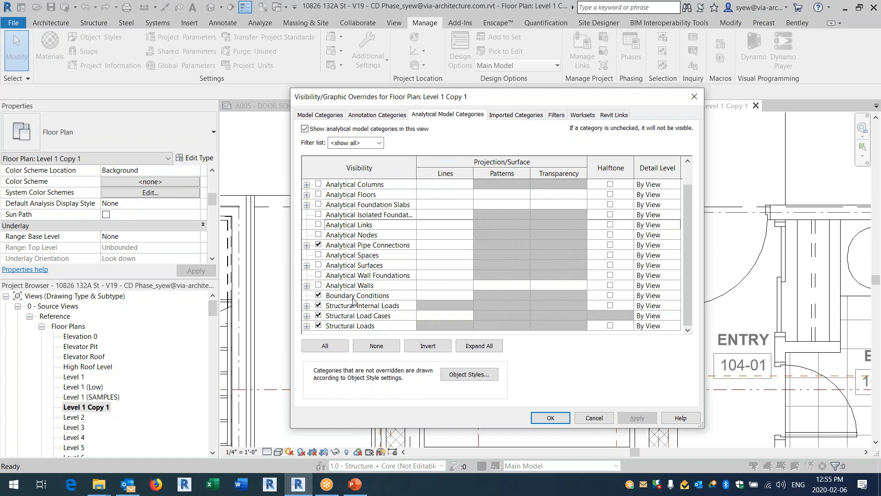
pyautogui.click(318, 285)
pyautogui.click(551, 417)
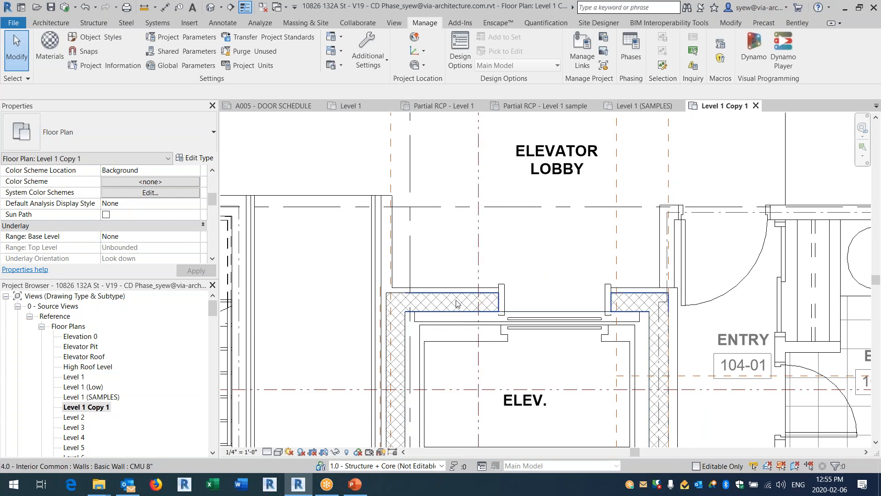
# - Mark the CMU 8" wall between the elevator and the elevator lobby as structural and clear the selection
pyautogui.click(479, 296)
pyautogui.moveTo(212, 197)
pyautogui.mouseDown()
pyautogui.moveTo(212, 185)
pyautogui.moveTo(209, 209)
pyautogui.mouseUp()
pyautogui.click(106, 225)
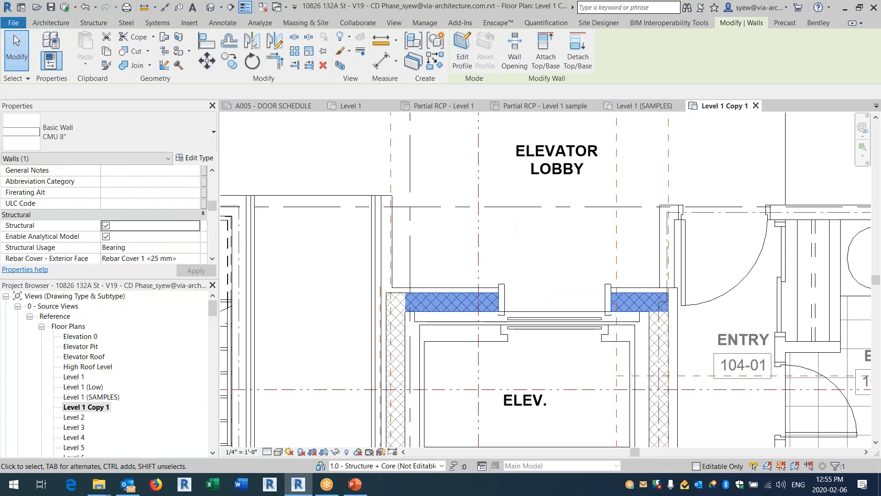
pyautogui.click(595, 246)
# - Examine the properties of the elevator wall's analytical line, including its Analyze As options
pyautogui.scroll(4, 445, 317)
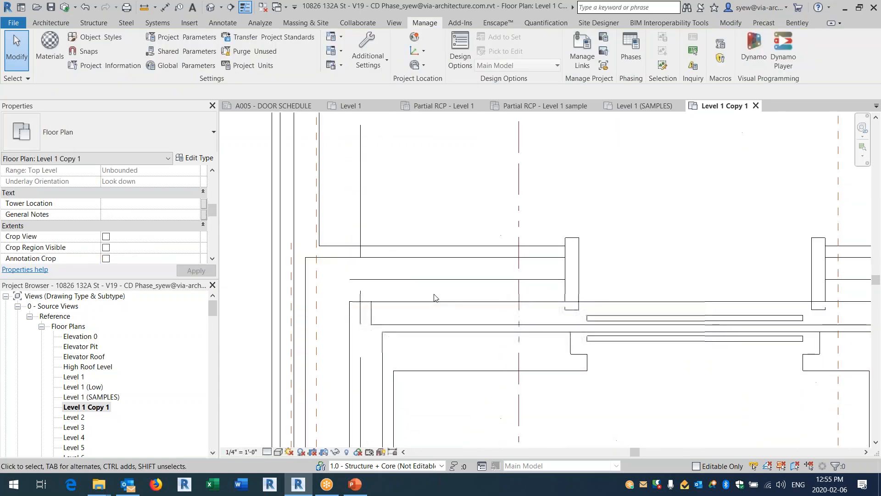
pyautogui.click(385, 280)
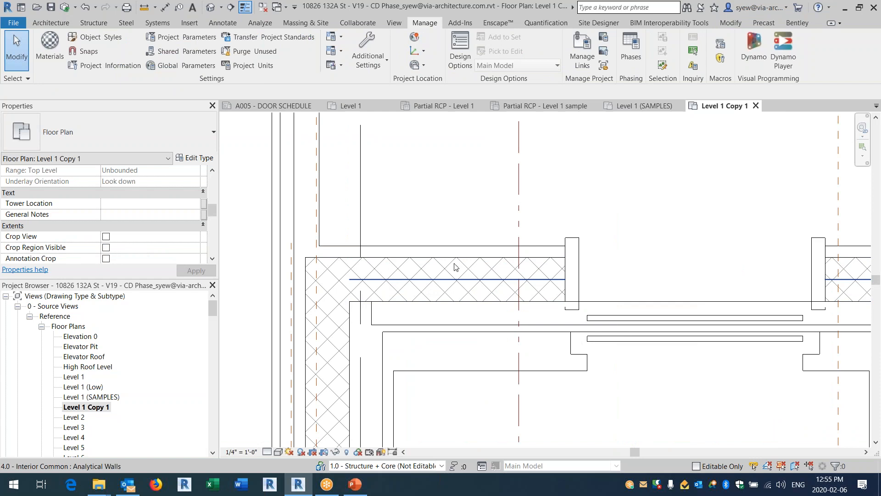
pyautogui.moveTo(211, 240); pyautogui.dragTo(213, 192)
pyautogui.click(195, 214)
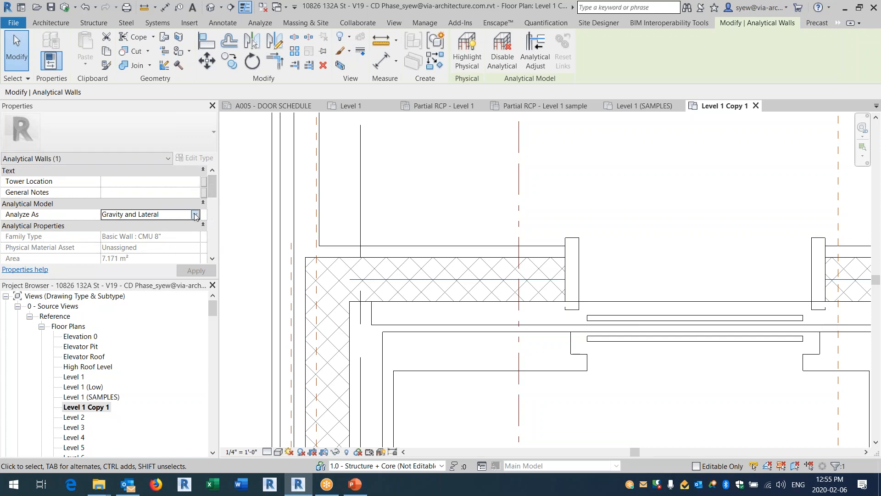
pyautogui.click(195, 216)
pyautogui.moveTo(212, 188); pyautogui.dragTo(210, 249)
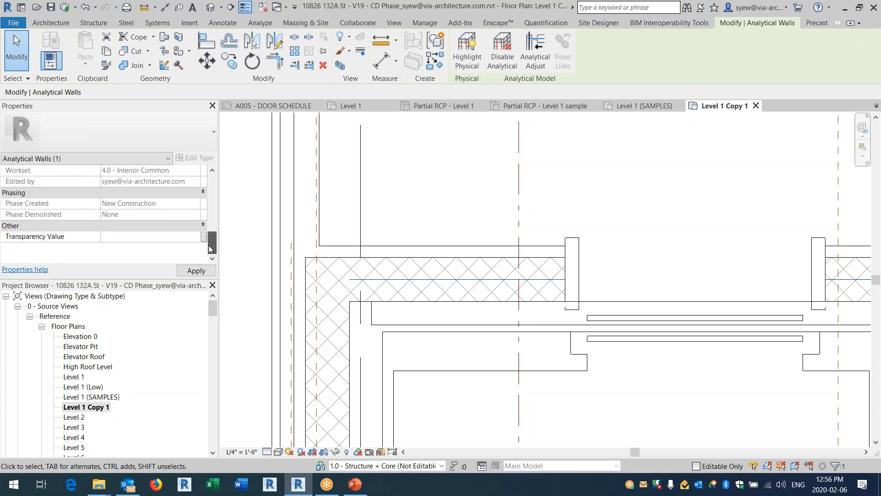
pyautogui.click(486, 186)
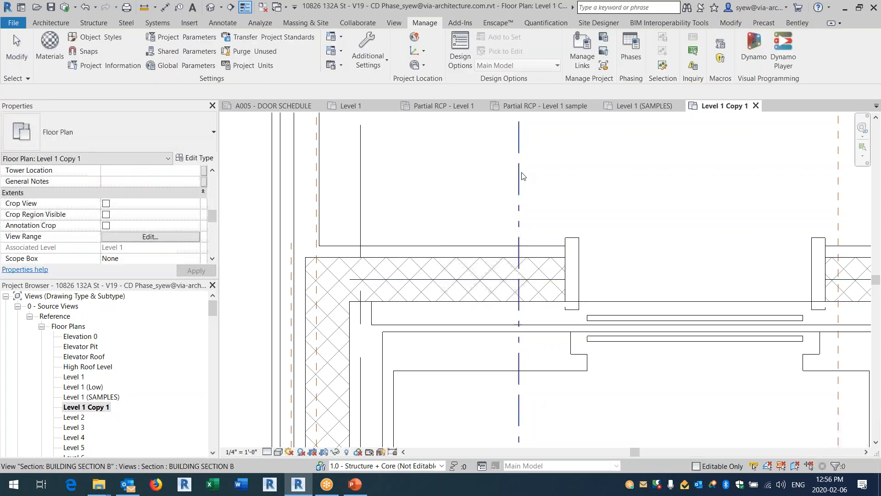
# - Create a new rule-based view filter named "Analytic - 1 HR"
pyautogui.press('v')
pyautogui.press('g')
pyautogui.click(556, 115)
pyautogui.click(341, 327)
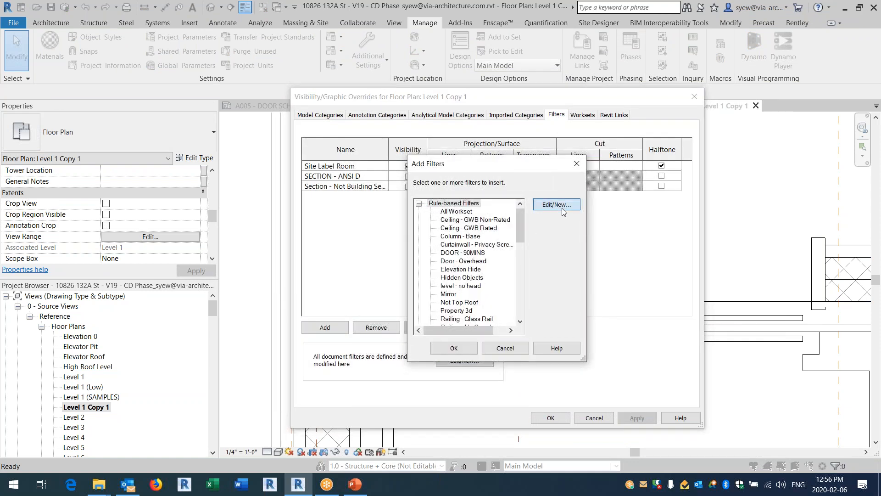
pyautogui.click(562, 208)
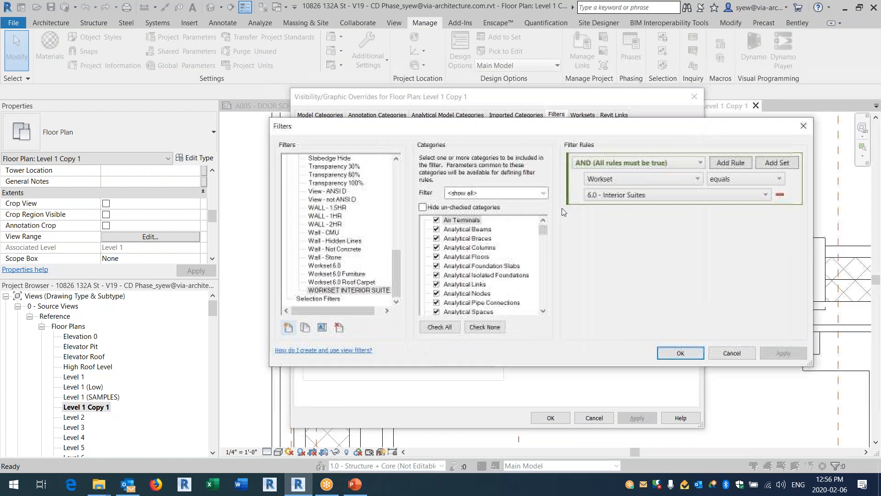
pyautogui.click(288, 327)
pyautogui.write('aNAAn')
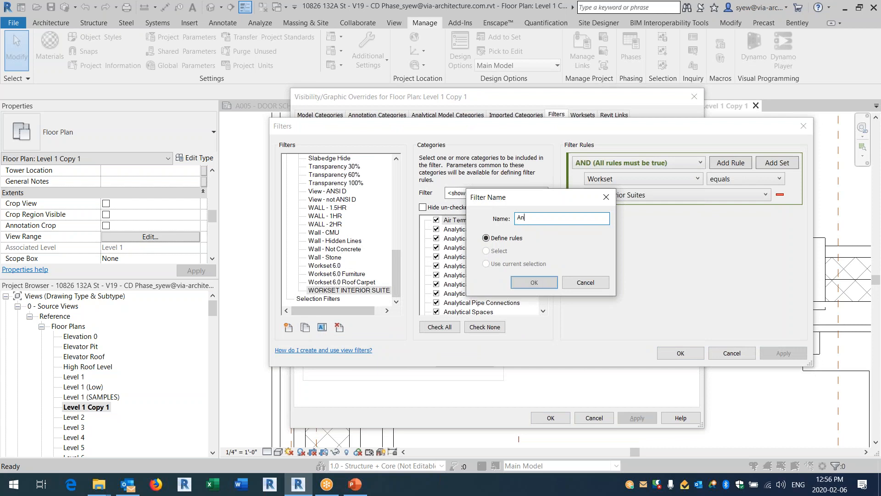
pyautogui.write('alytic - 1 HR')
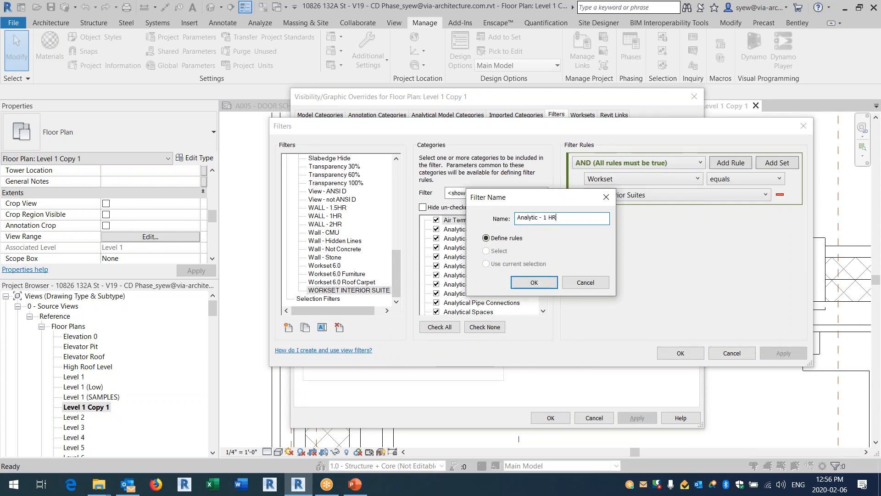
pyautogui.press('Return')
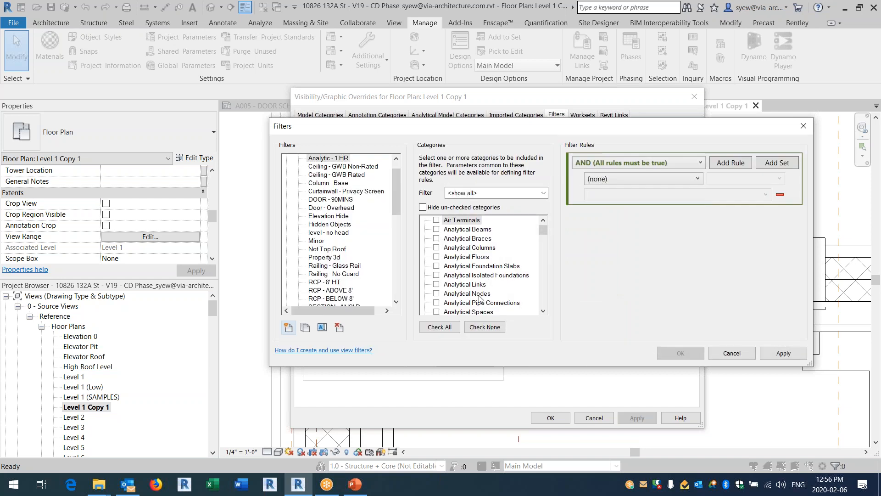
# - Assign the Analytical Walls category to the "Analytic - 1 HR" filter
pyautogui.click(467, 284)
pyautogui.scroll(-3, 469, 289)
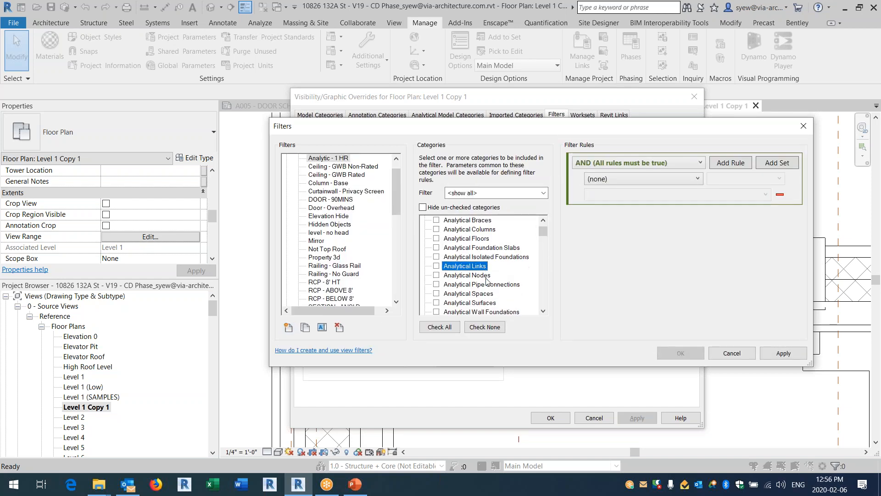
pyautogui.click(457, 302)
pyautogui.scroll(-1, 443, 301)
pyautogui.click(437, 294)
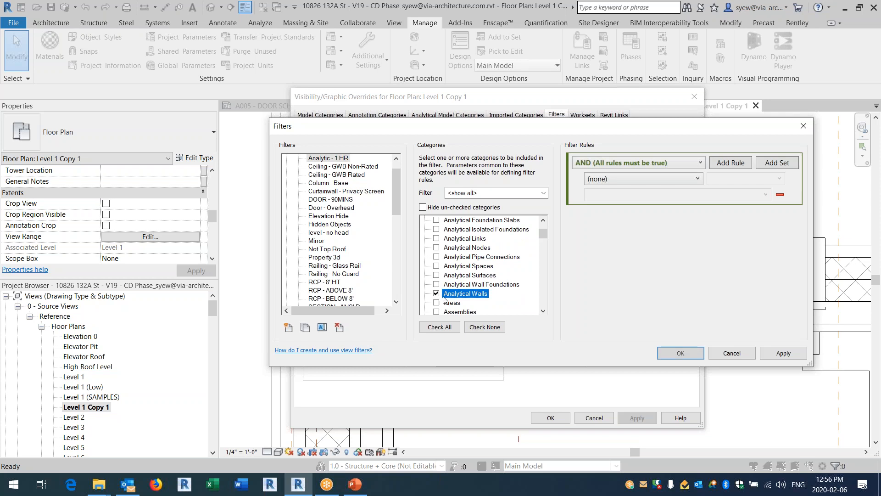
# - Give the filter the rule Family Type equals "Basic Wall : CMU 8"" and save the filter definition
pyautogui.click(629, 179)
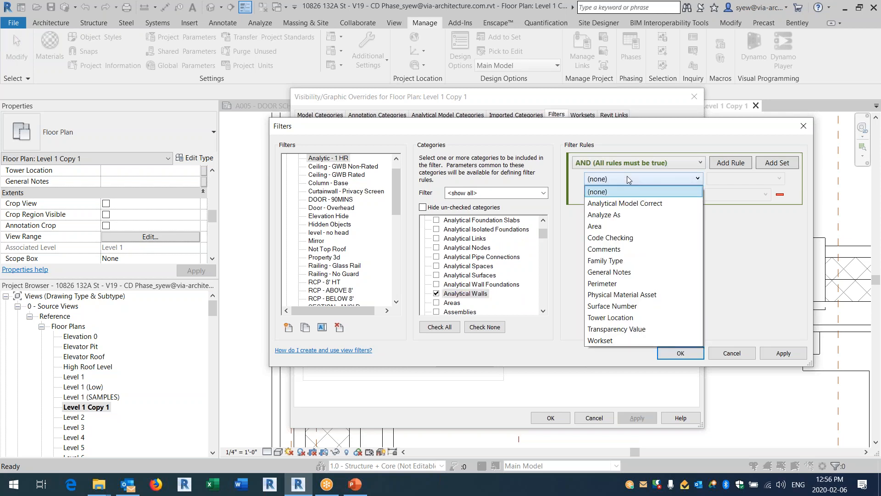
pyautogui.click(623, 261)
pyautogui.click(767, 197)
pyautogui.click(766, 196)
pyautogui.click(779, 178)
pyautogui.click(764, 191)
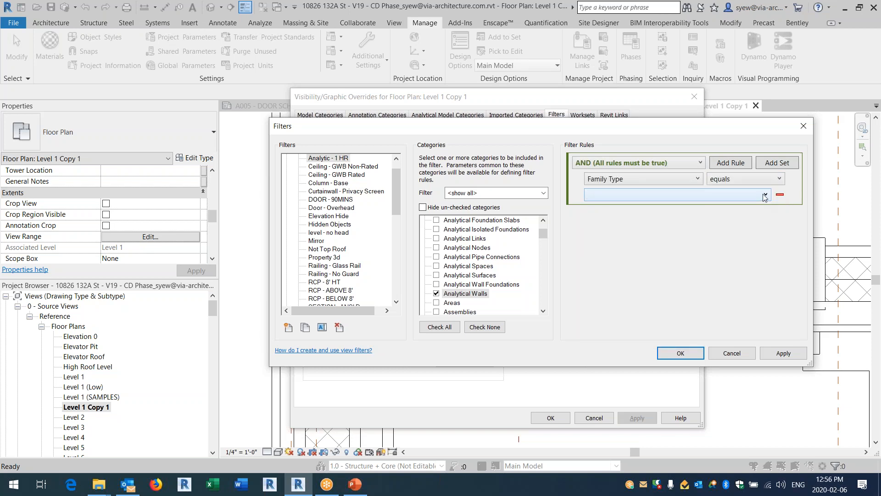
pyautogui.click(765, 195)
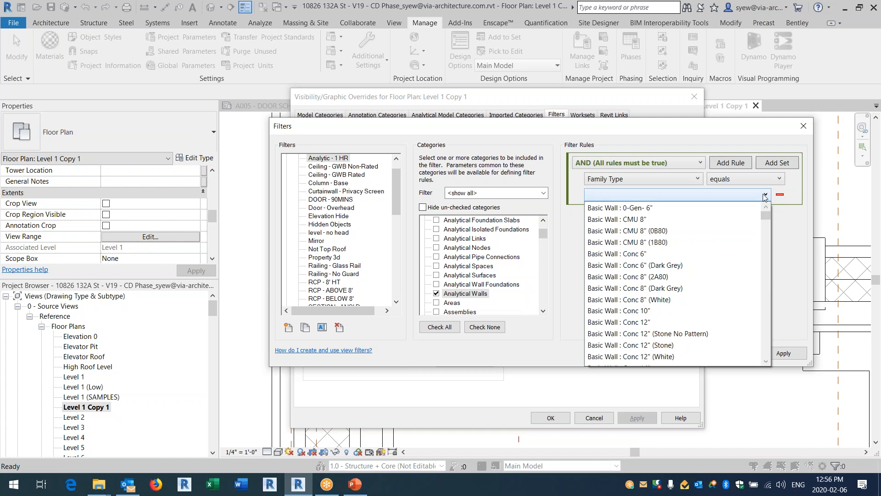
pyautogui.click(654, 220)
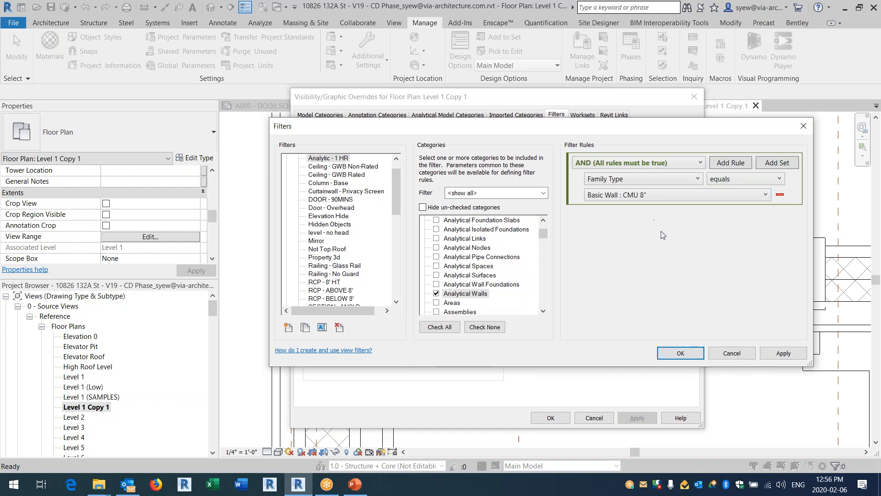
pyautogui.click(691, 353)
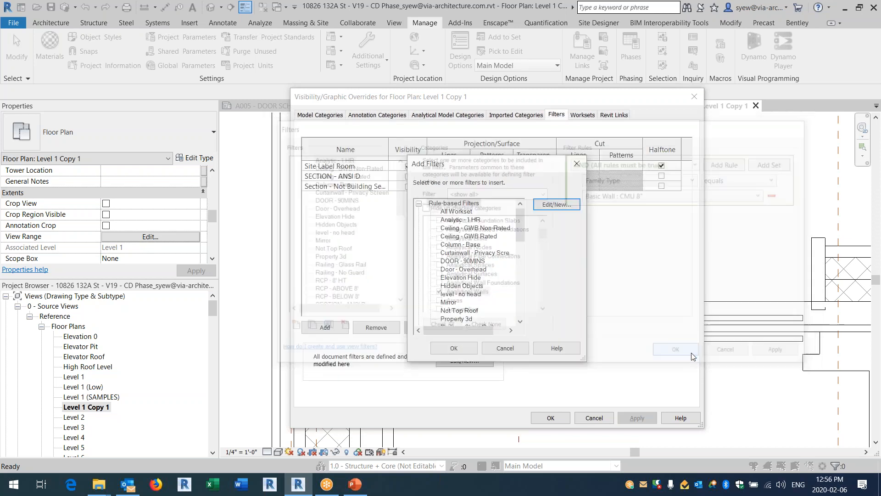
# - Add the "Analytic - 1 HR" filter to the view and override its projection line weight with 7
pyautogui.click(460, 220)
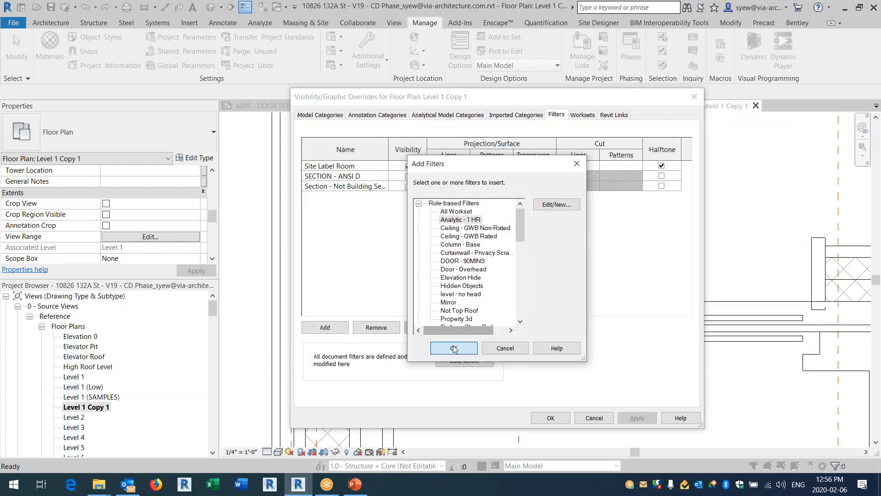
pyautogui.click(454, 348)
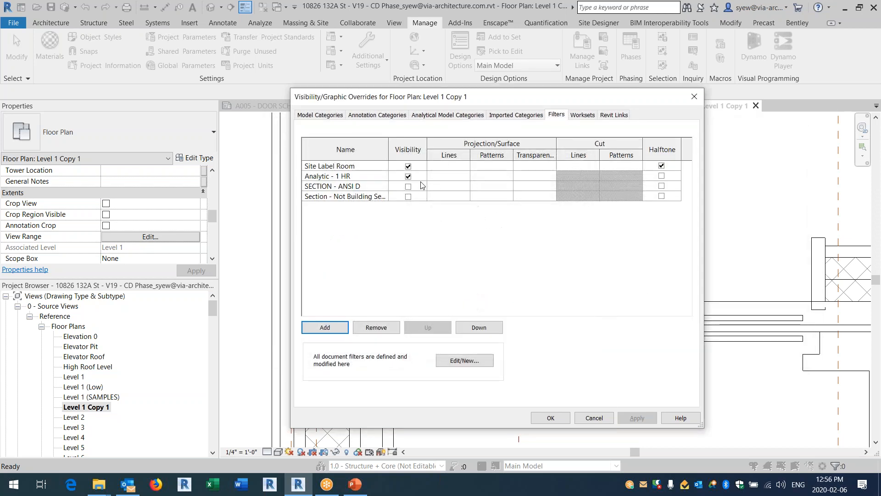
pyautogui.click(454, 180)
pyautogui.click(452, 176)
pyautogui.click(497, 275)
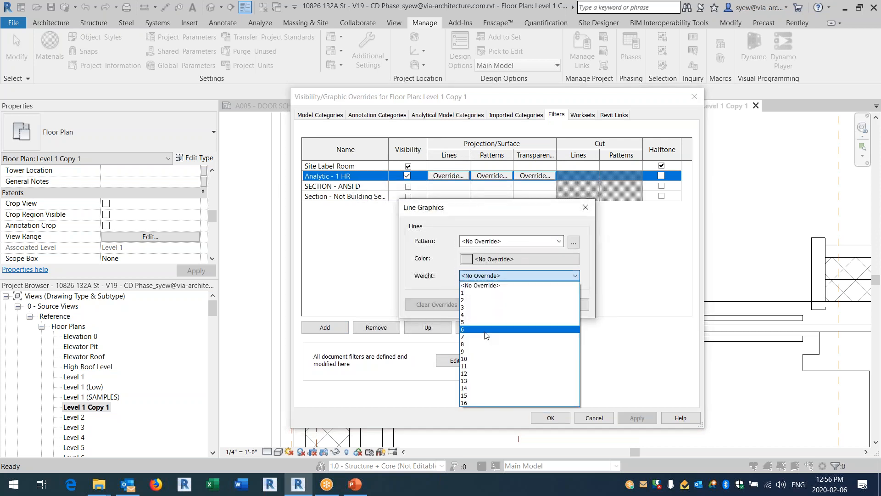
pyautogui.click(473, 337)
# - Override the filter's projection lines with grey RGB 128-128-128 and the Dash Dot 3/16" pattern, and apply the view overrides
pyautogui.click(491, 259)
pyautogui.click(426, 244)
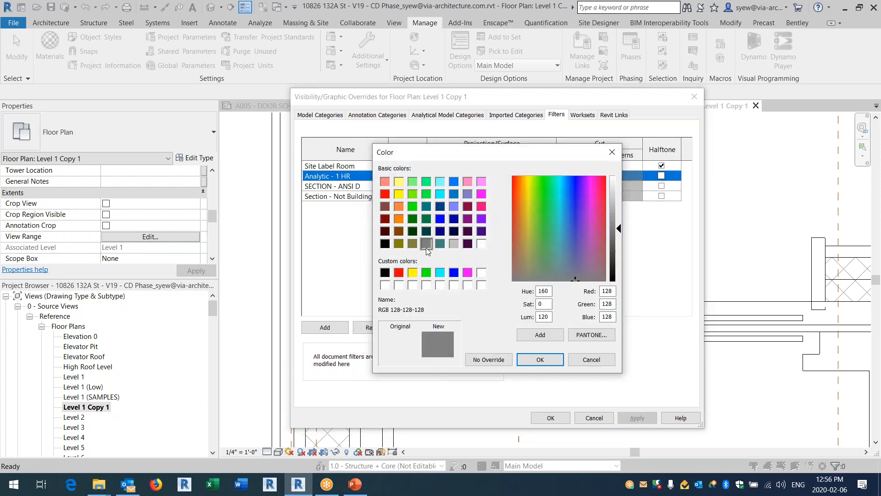
pyautogui.click(539, 359)
pyautogui.click(495, 243)
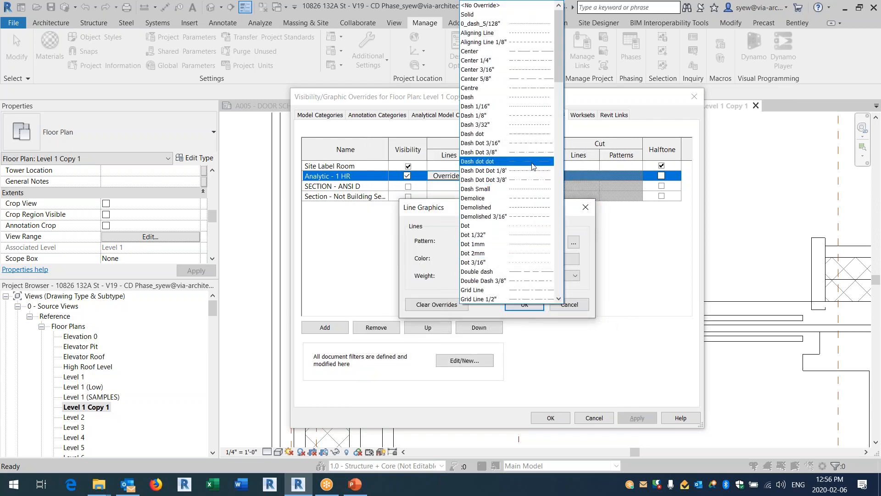
pyautogui.click(535, 143)
pyautogui.click(526, 305)
pyautogui.click(635, 418)
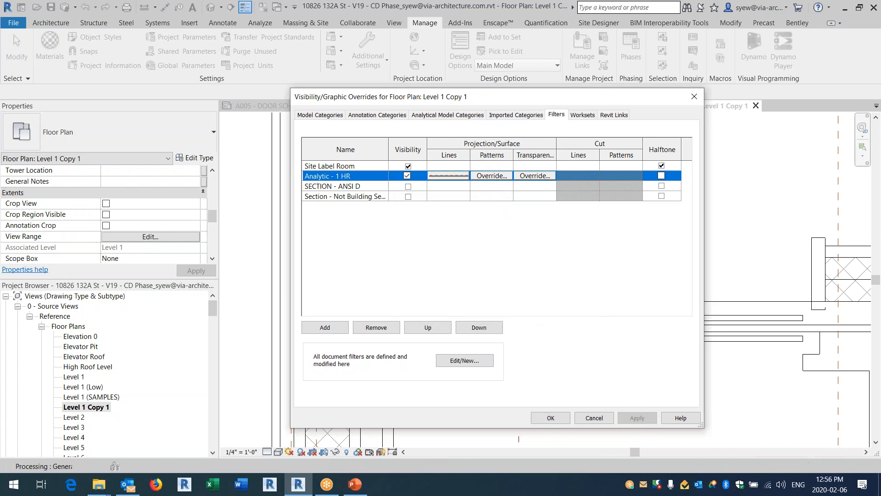
# - Accept the filter overrides and display the plan with its real line weights around the CMU walls
pyautogui.click(551, 417)
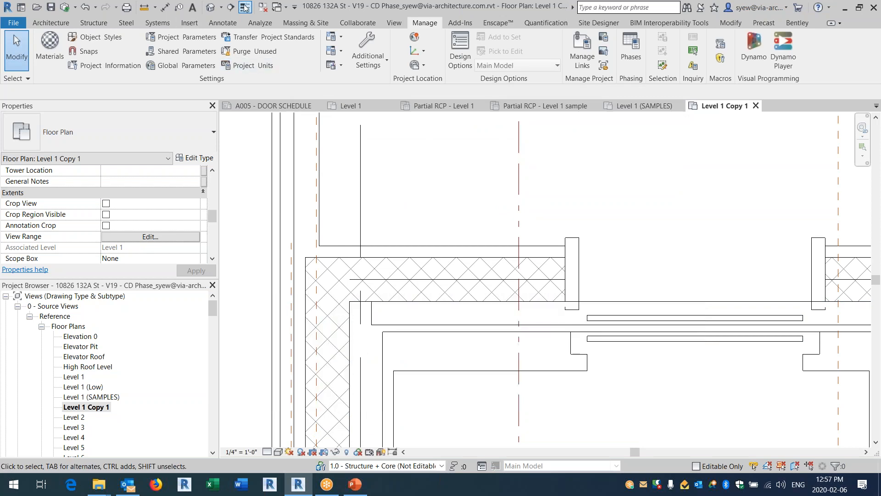
pyautogui.click(514, 287)
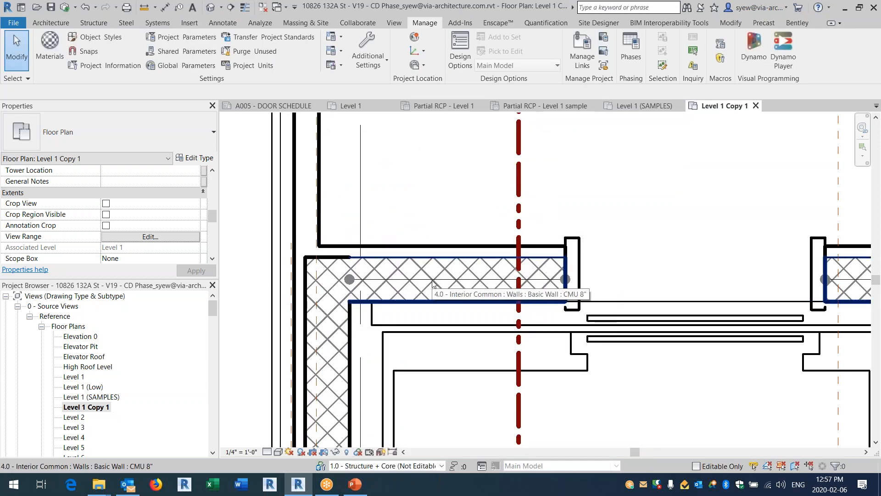
pyautogui.press('v')
pyautogui.press('g')
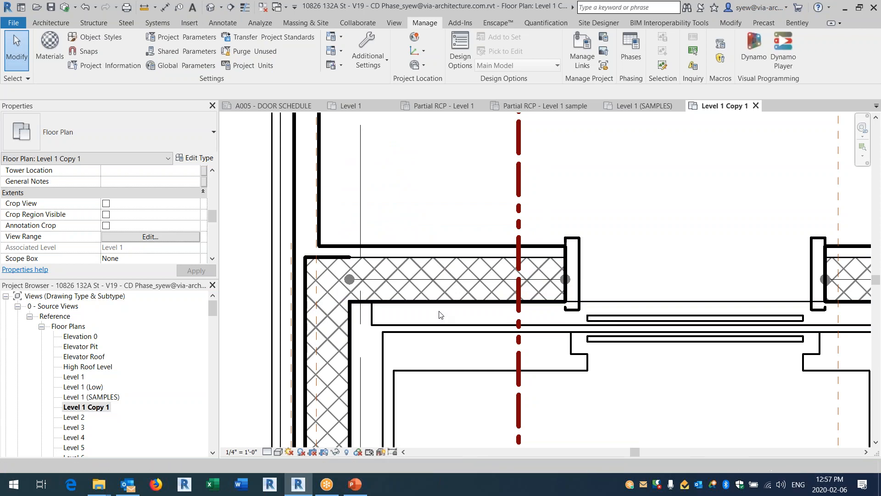
pyautogui.press('Escape')
pyautogui.click(277, 452)
pyautogui.click(312, 365)
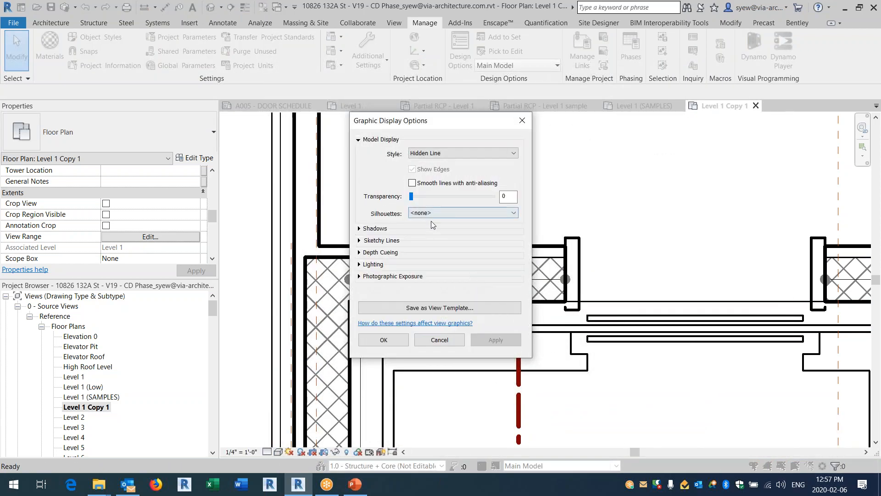
pyautogui.press('Escape')
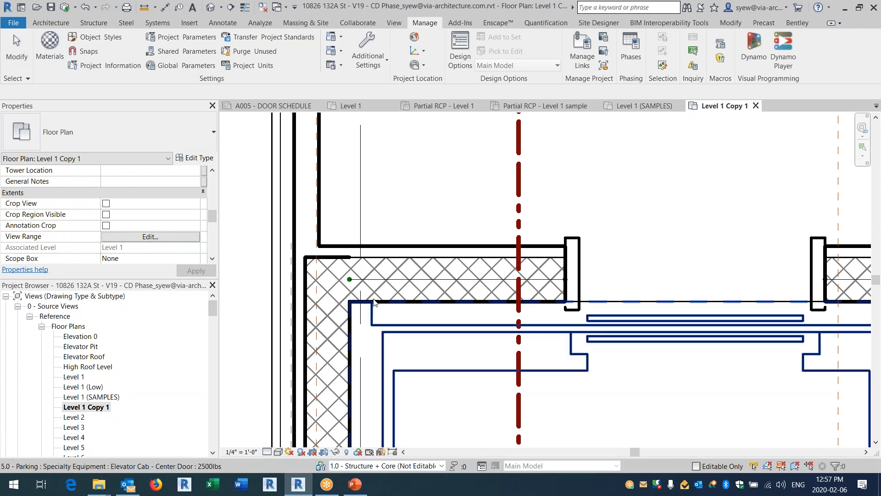
# - Select the 1HR fire rating line in the suite wall below the bathroom and examine its available types
pyautogui.scroll(-3, 379, 306)
pyautogui.scroll(-2, 379, 307)
pyautogui.moveTo(499, 205); pyautogui.dragTo(541, 309, button='middle')
pyautogui.scroll(5, 298, 239)
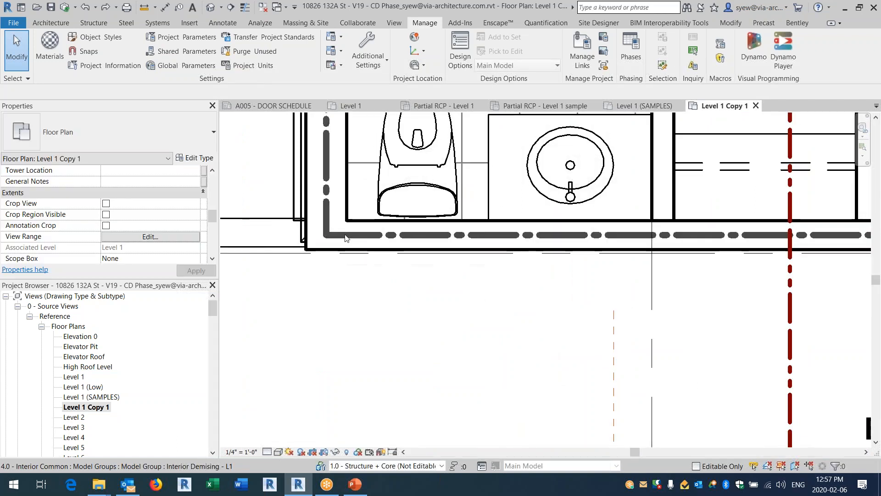
pyautogui.click(345, 236)
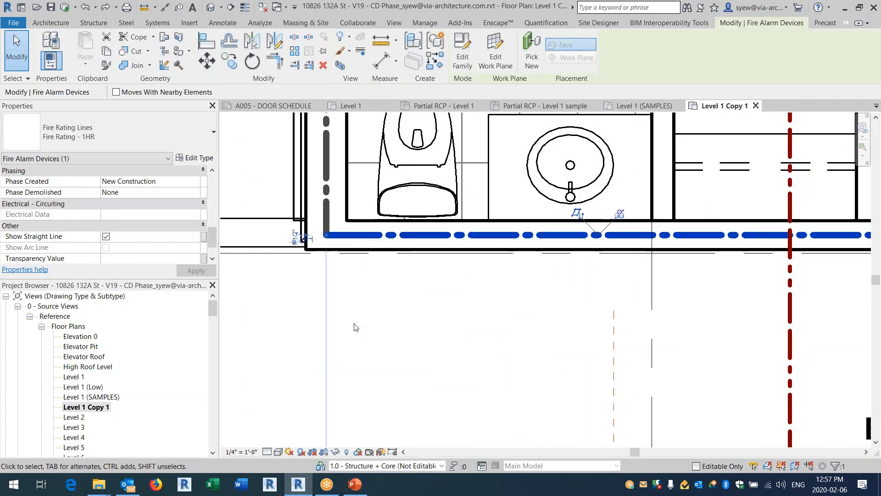
pyautogui.click(117, 131)
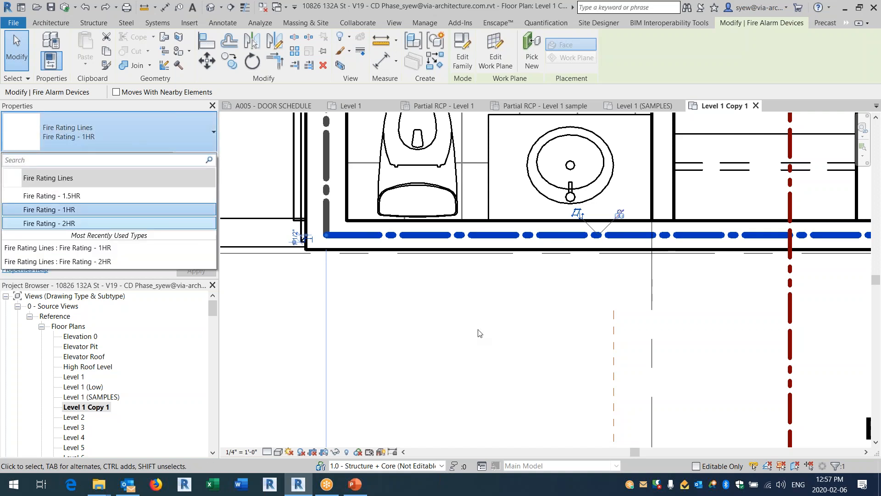
pyautogui.click(477, 331)
pyautogui.click(449, 235)
pyautogui.scroll(-2, 357, 351)
pyautogui.scroll(-2, 357, 351)
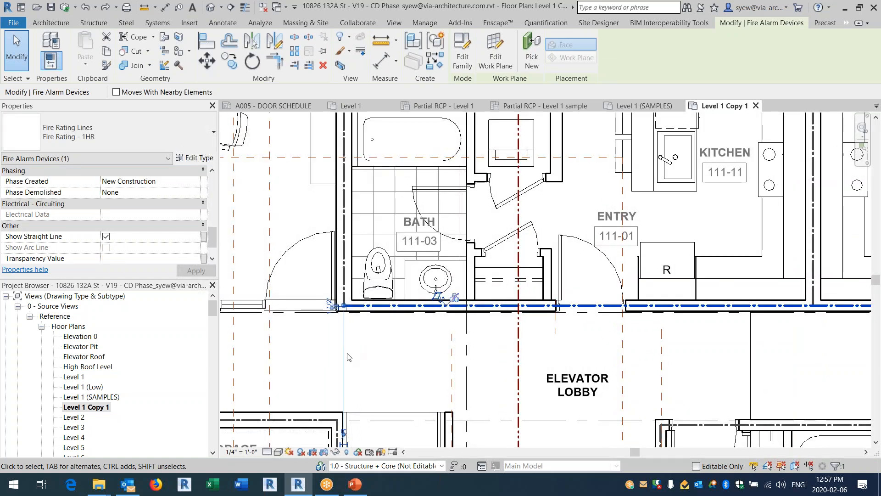
# - Duplicate the Level 1 Copy 1 floor plan together with its detailing
pyautogui.rightClick(91, 407)
pyautogui.moveTo(128, 252)
pyautogui.click(266, 254)
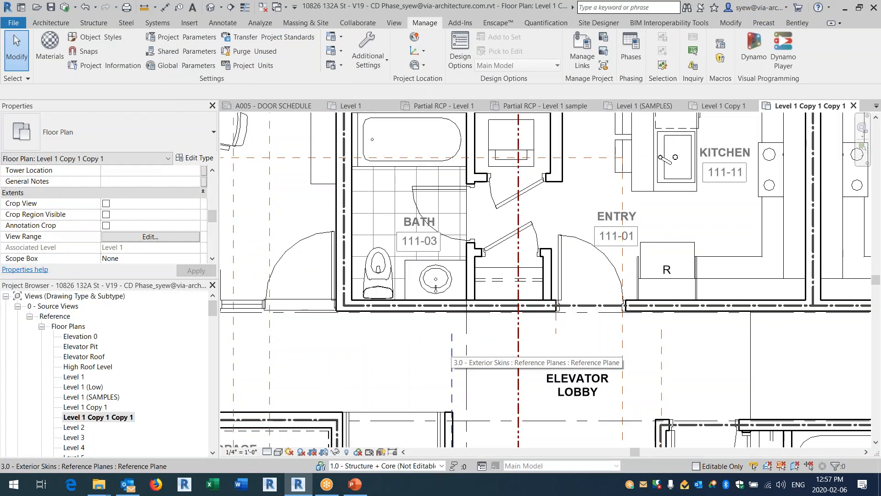
# - Try the 1.5HR and 2HR types on the fire rating line along the bath and entry wall, and return it to Fire Rating - 1HR
pyautogui.scroll(3, 505, 308)
pyautogui.click(485, 302)
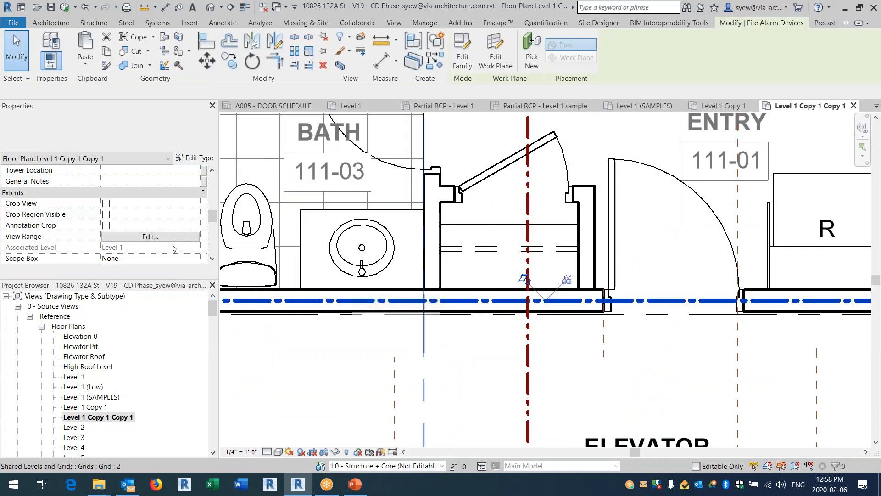
pyautogui.click(77, 126)
pyautogui.click(68, 196)
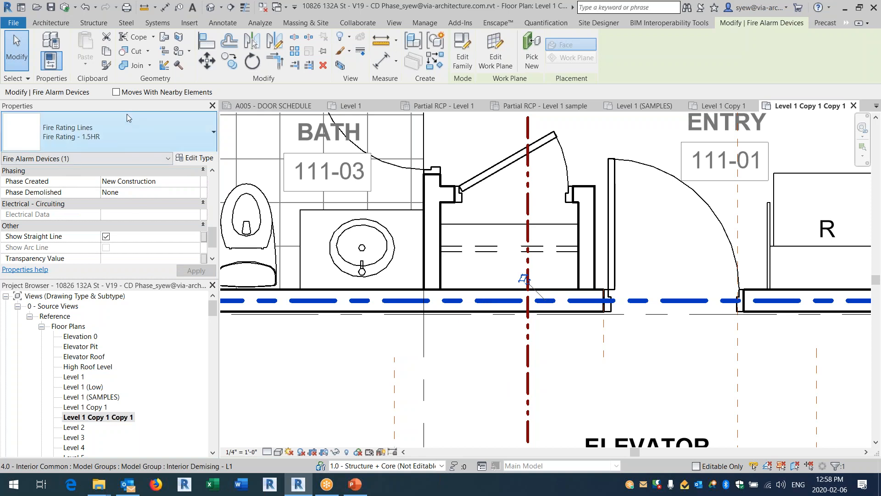
pyautogui.click(106, 140)
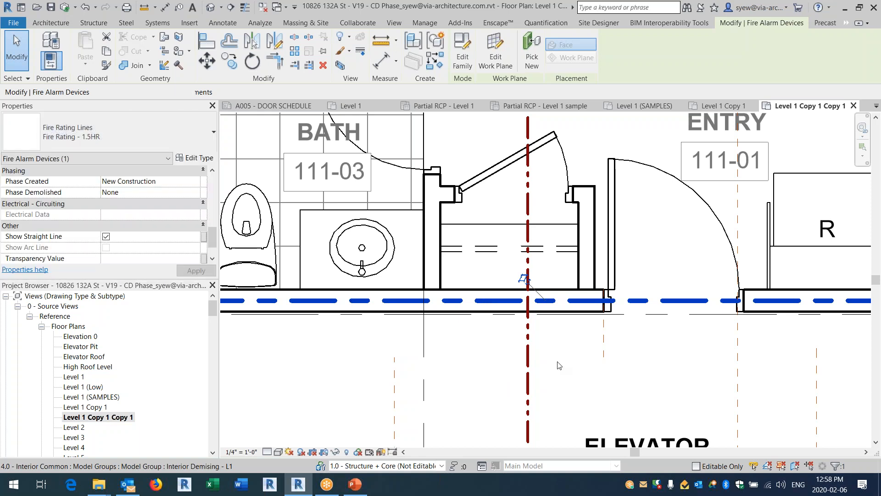
pyautogui.click(91, 137)
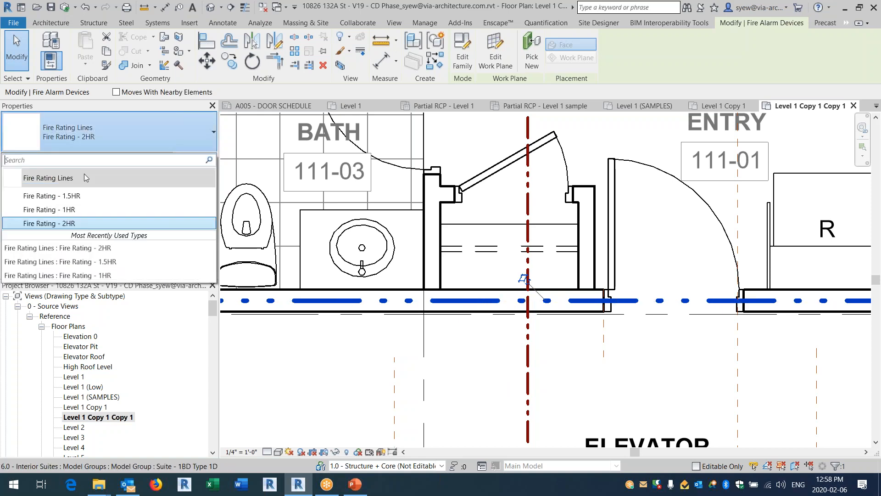
pyautogui.click(65, 213)
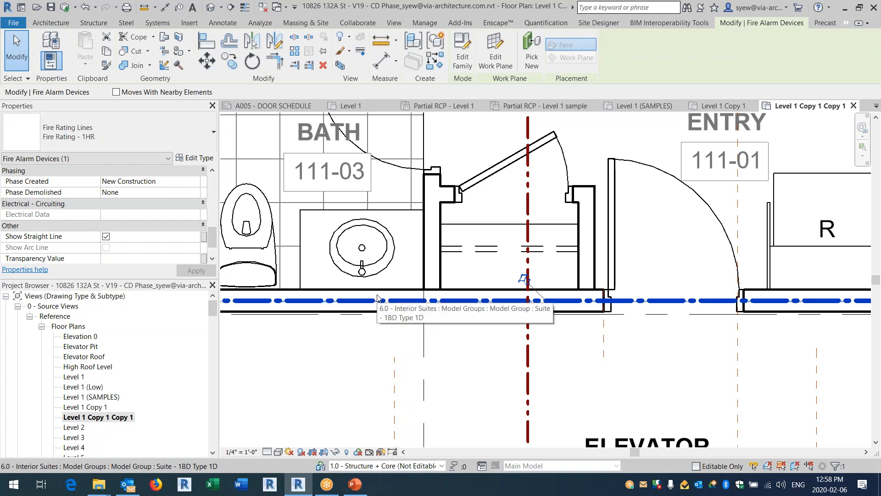
# - Open the Fire Rating Lines family for editing to inspect it, and close it without saving changes
pyautogui.click(463, 52)
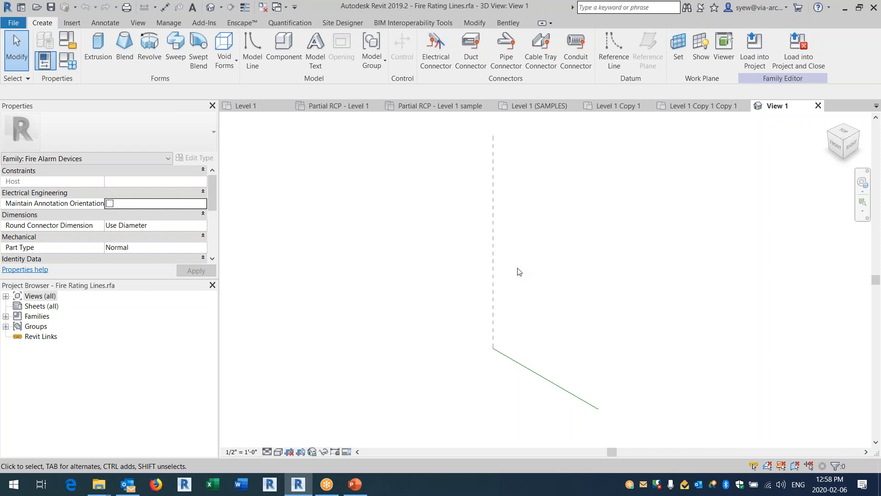
pyautogui.click(817, 107)
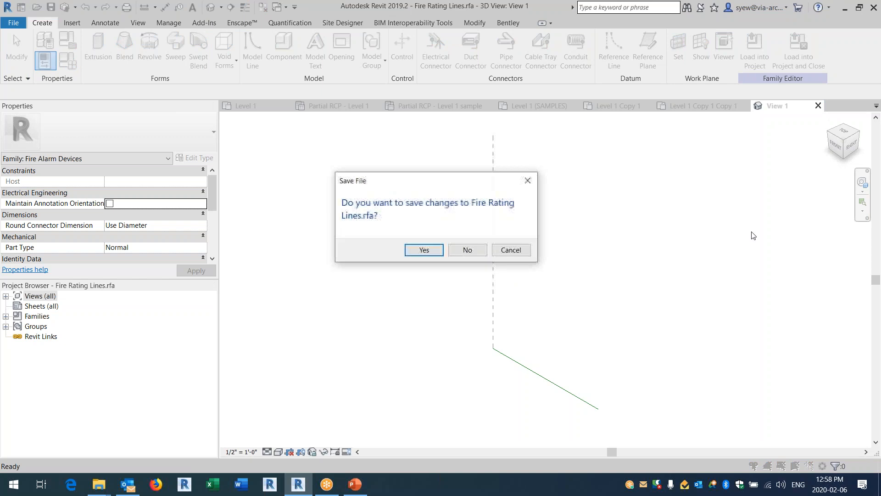
pyautogui.click(467, 250)
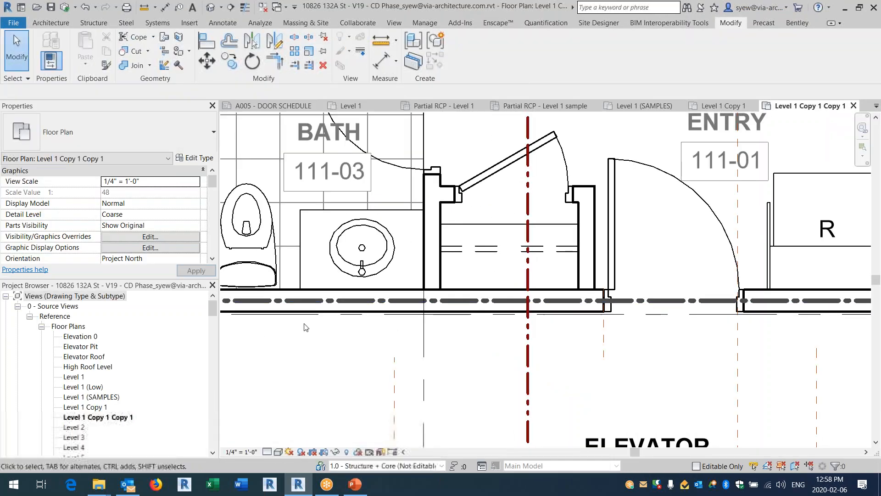
pyautogui.scroll(-3, 306, 327)
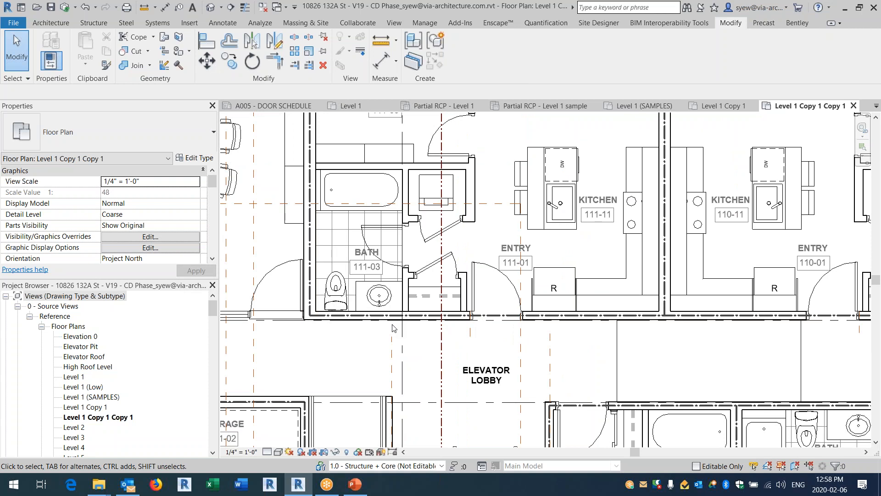